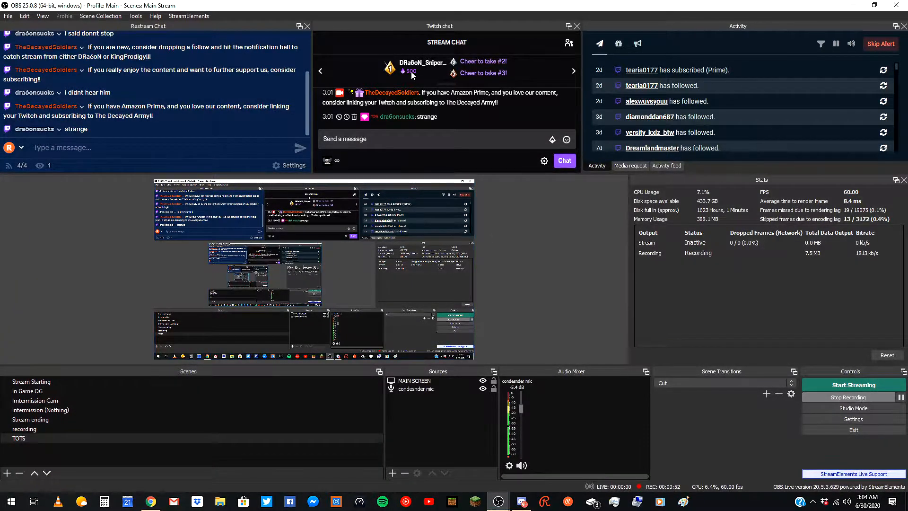
Add a new Display Capture source named TEST, keeping Display 1 with cursor capture.
{"action": "left_click", "coordinate": [392, 472]}
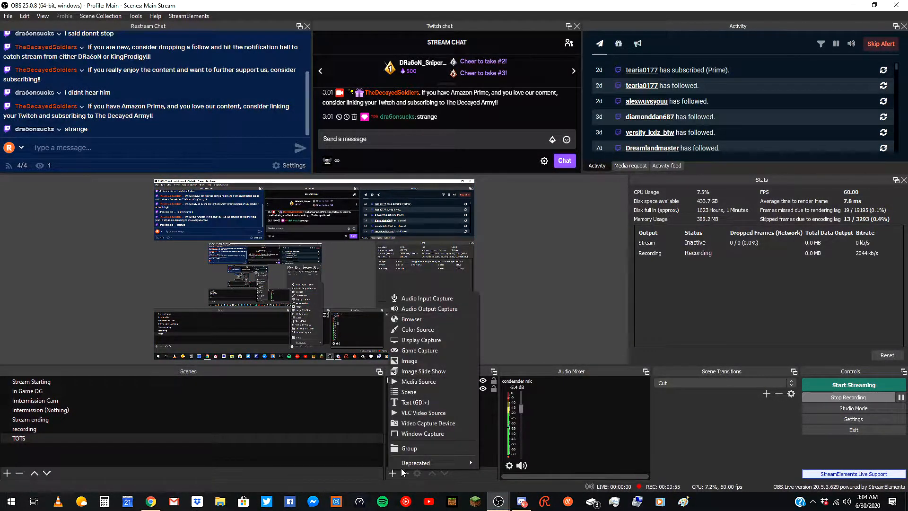
{"action": "left_click", "coordinate": [495, 291]}
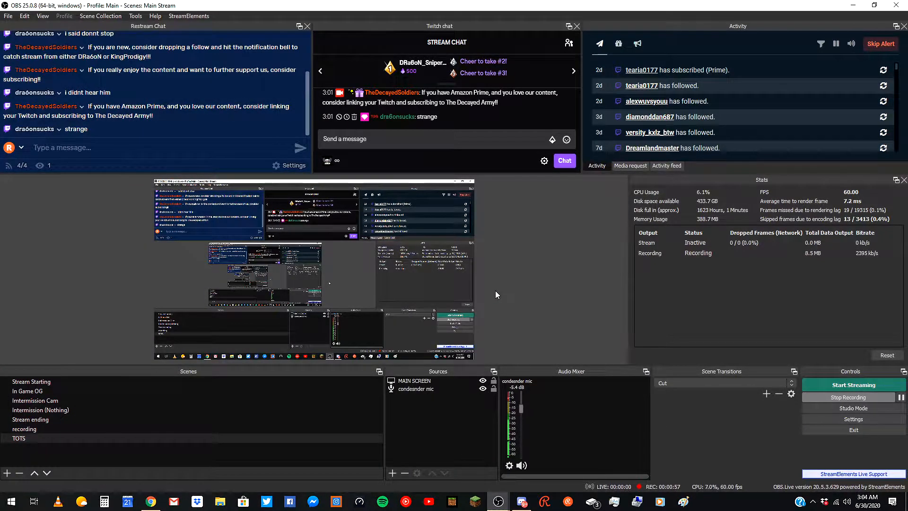
{"action": "left_click", "coordinate": [392, 472]}
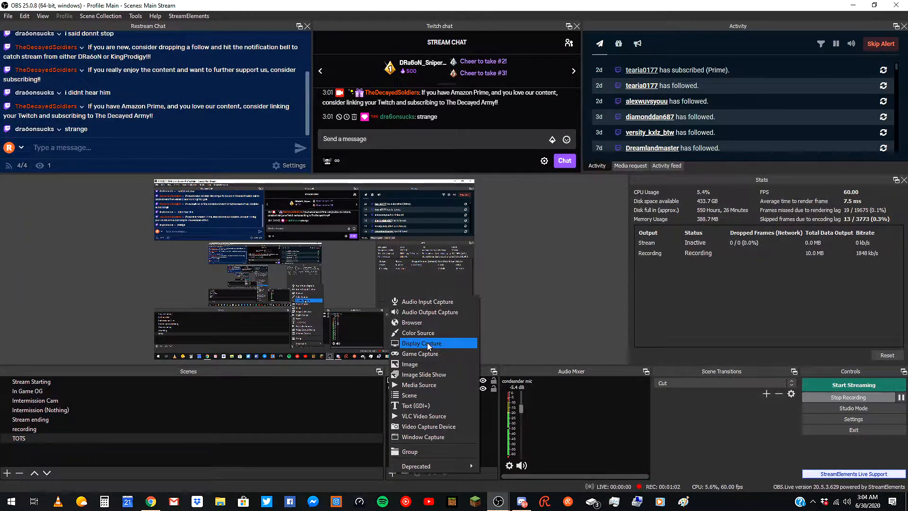
{"action": "left_click", "coordinate": [428, 344]}
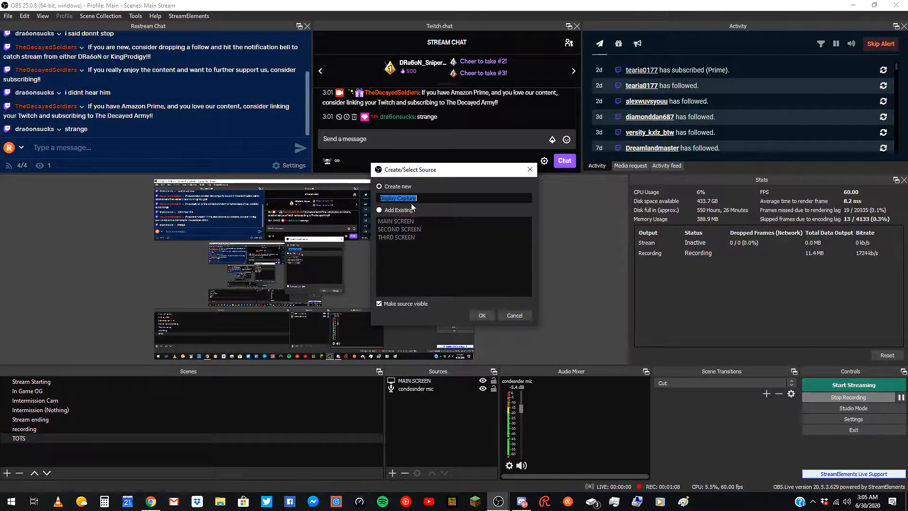
{"action": "type", "text": "TEST"}
{"action": "key", "text": "Return"}
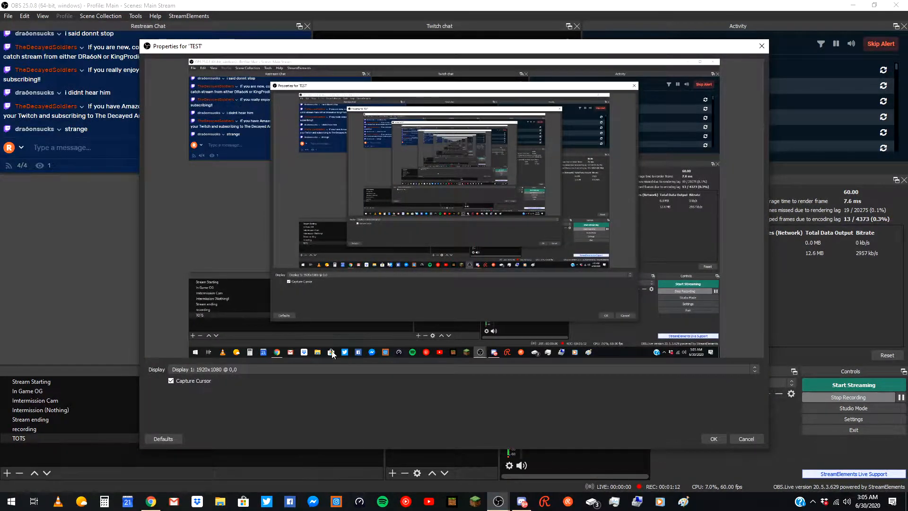
{"action": "left_click", "coordinate": [317, 371]}
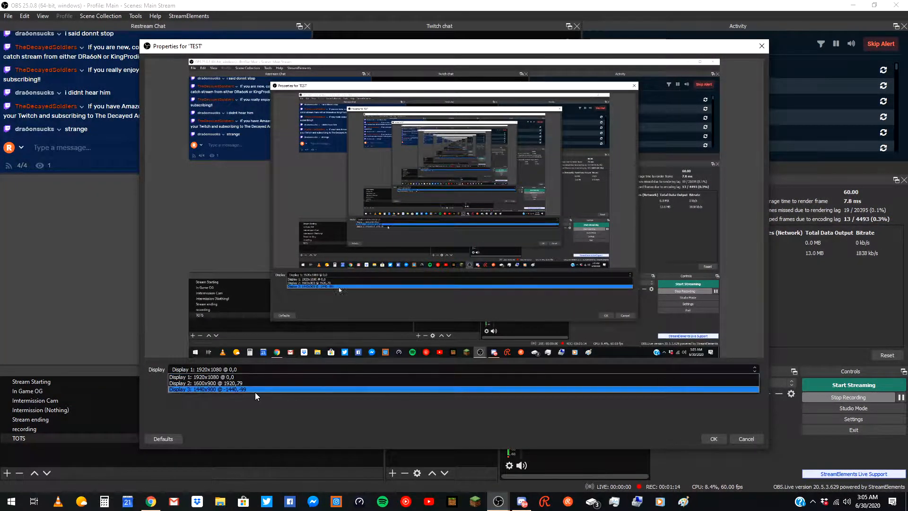
{"action": "left_click", "coordinate": [251, 407]}
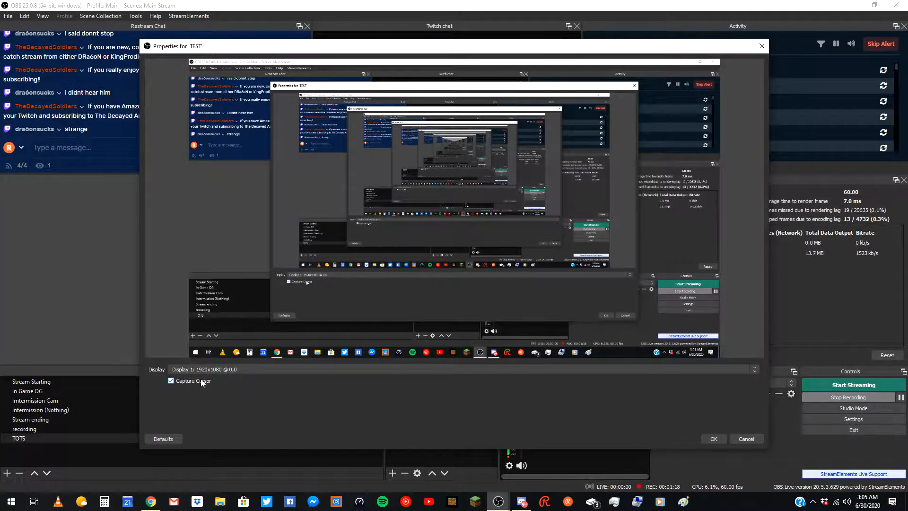
{"action": "left_click", "coordinate": [714, 439]}
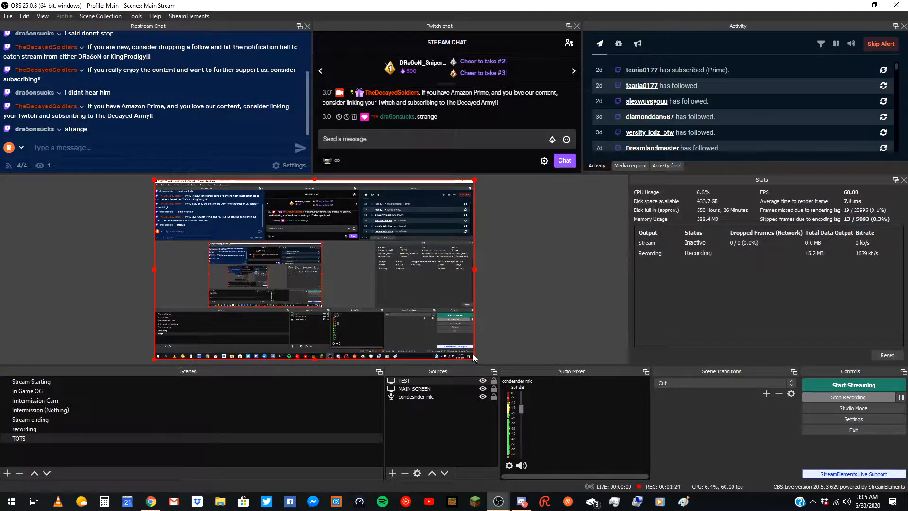
Shrink the TEST source in the preview, then delete the TEST source.
{"action": "left_click_drag", "start_coordinate": [474, 358], "coordinate": [322, 233]}
{"action": "left_click", "coordinate": [460, 379]}
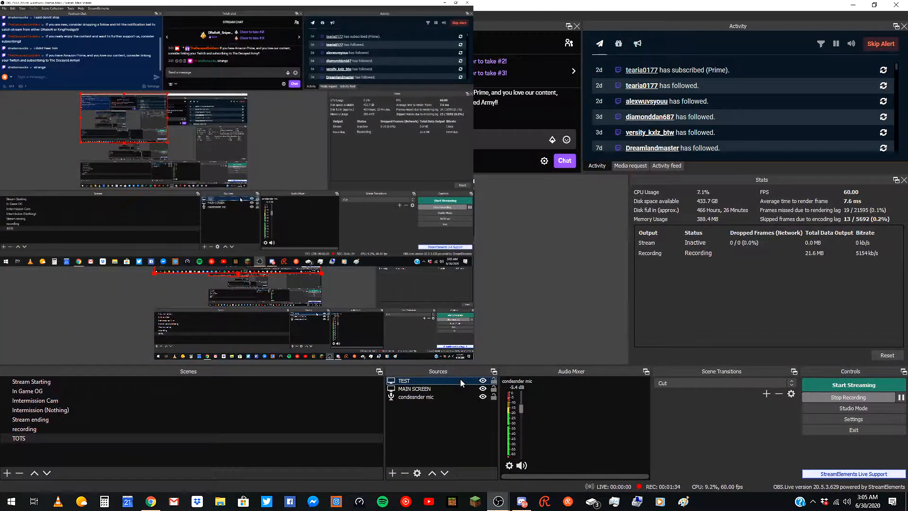
{"action": "key", "text": "Delete"}
{"action": "key", "text": "Return"}
Add a new Audio Input Capture source and cancel its properties, leaving the device at Default.
{"action": "left_click", "coordinate": [506, 336]}
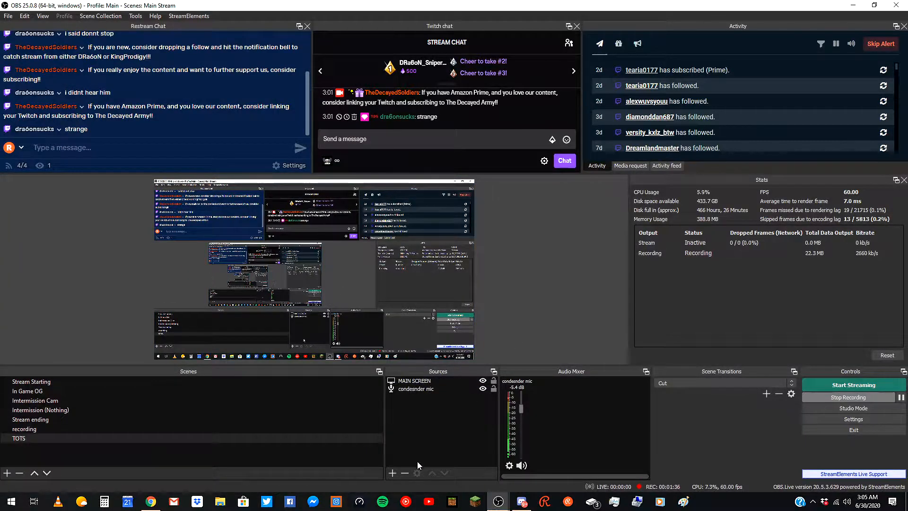
{"action": "left_click", "coordinate": [391, 475]}
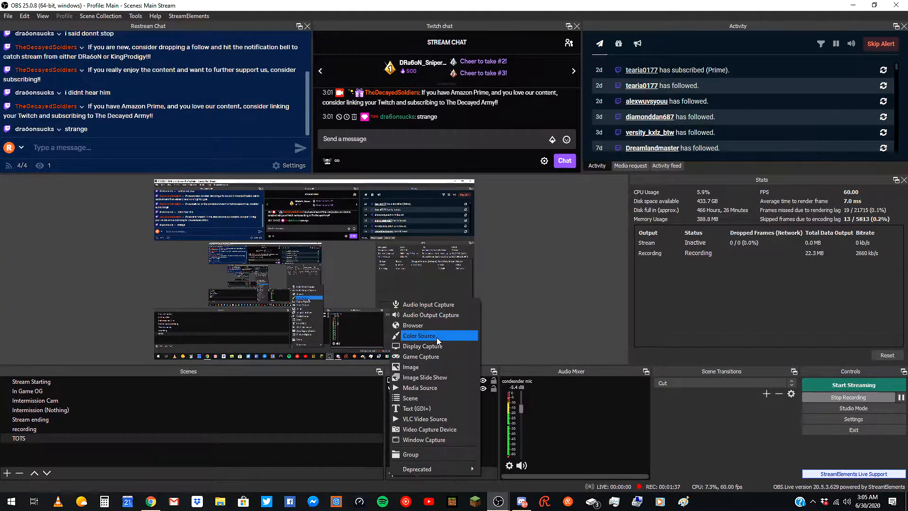
{"action": "left_click", "coordinate": [443, 306]}
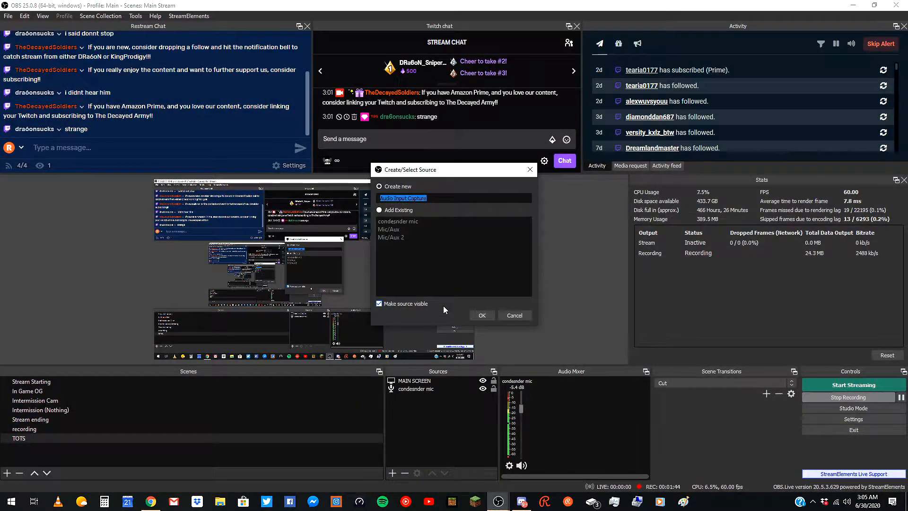
{"action": "left_click", "coordinate": [397, 207]}
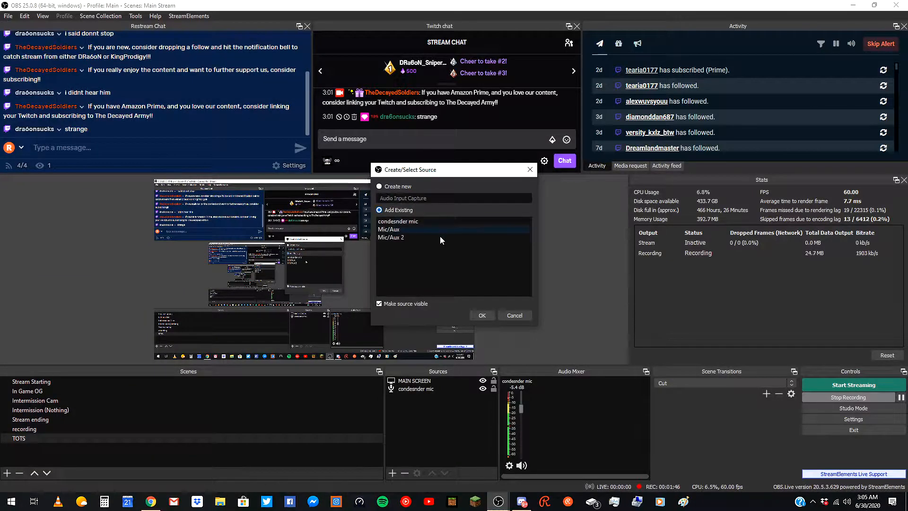
{"action": "left_click", "coordinate": [379, 186]}
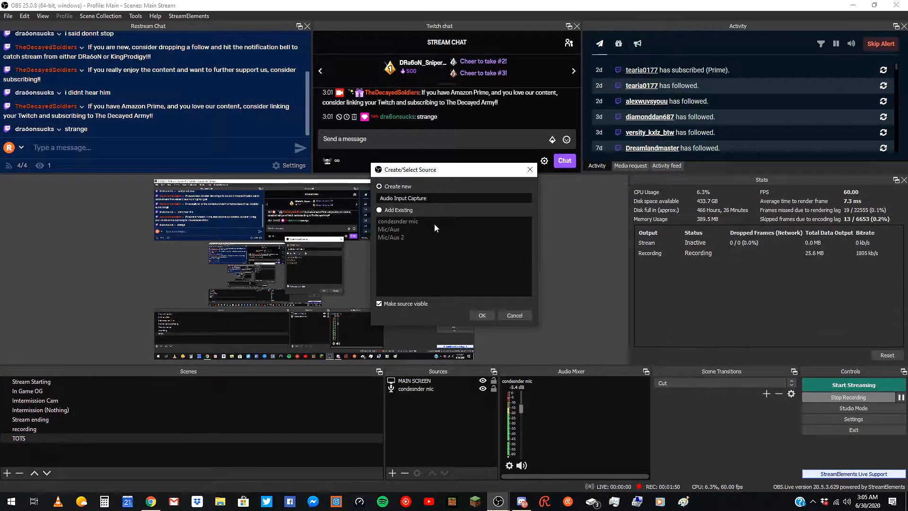
{"action": "left_click", "coordinate": [482, 315]}
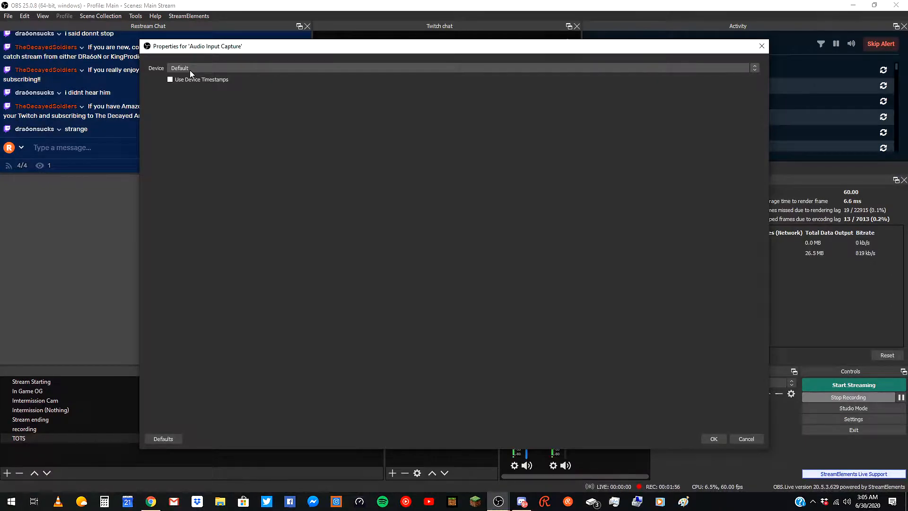
{"action": "left_click", "coordinate": [449, 70]}
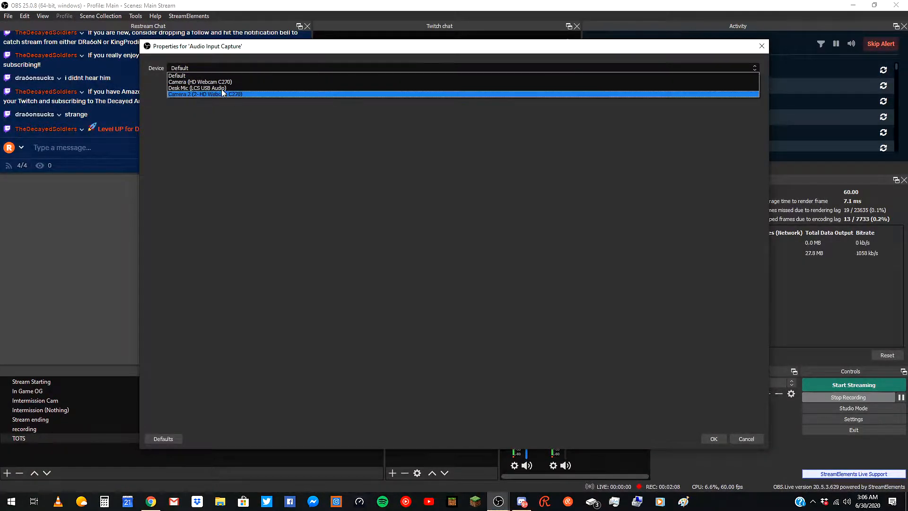
{"action": "left_click", "coordinate": [327, 241]}
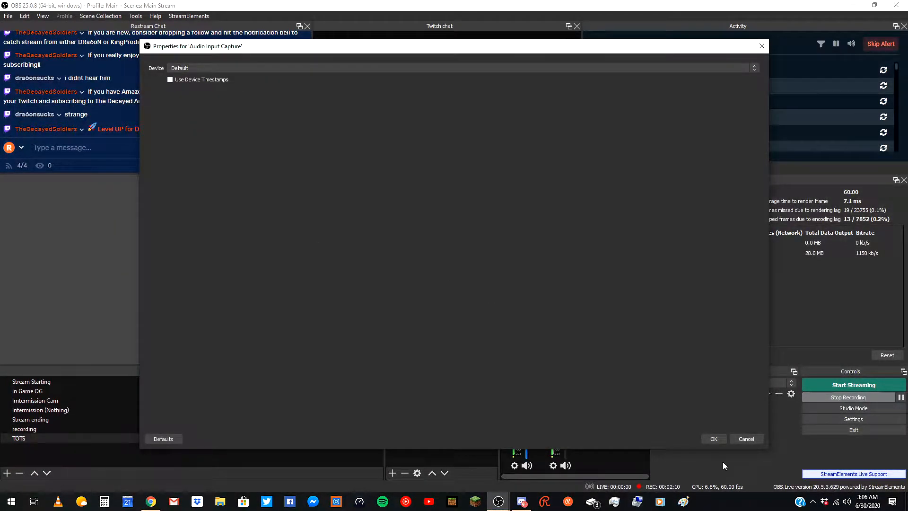
{"action": "left_click", "coordinate": [744, 438]}
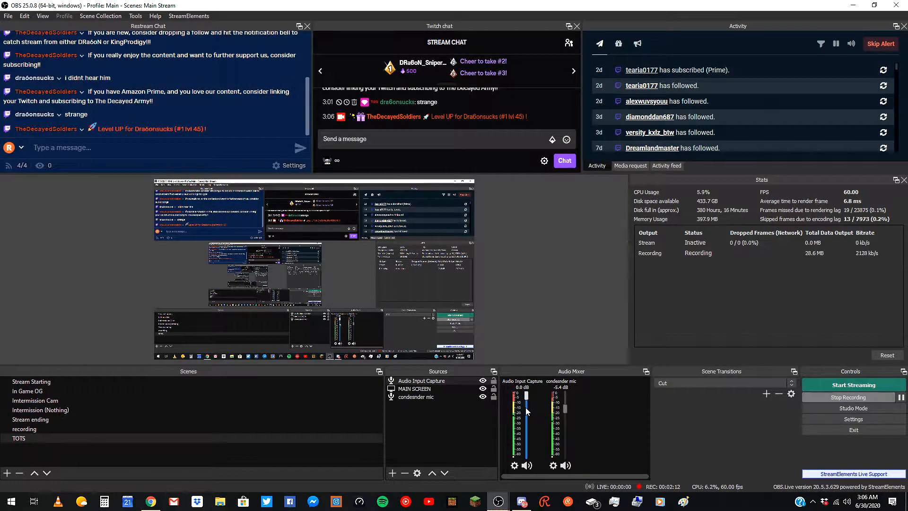
Delete the Audio Input Capture source.
{"action": "left_click", "coordinate": [446, 383]}
{"action": "key", "text": "Delete"}
{"action": "key", "text": "Return"}
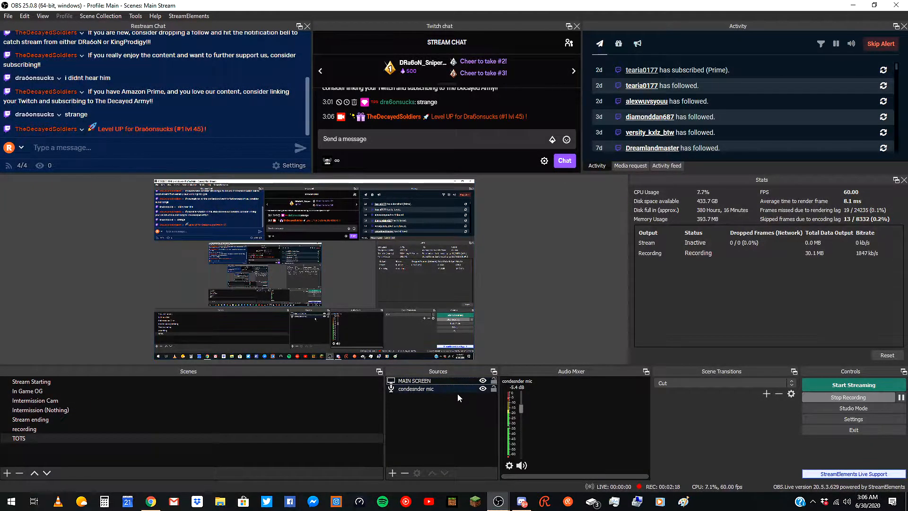
Unlock the condesender mic volume and lower its fader to about -9.3 dB.
{"action": "right_click", "coordinate": [515, 421]}
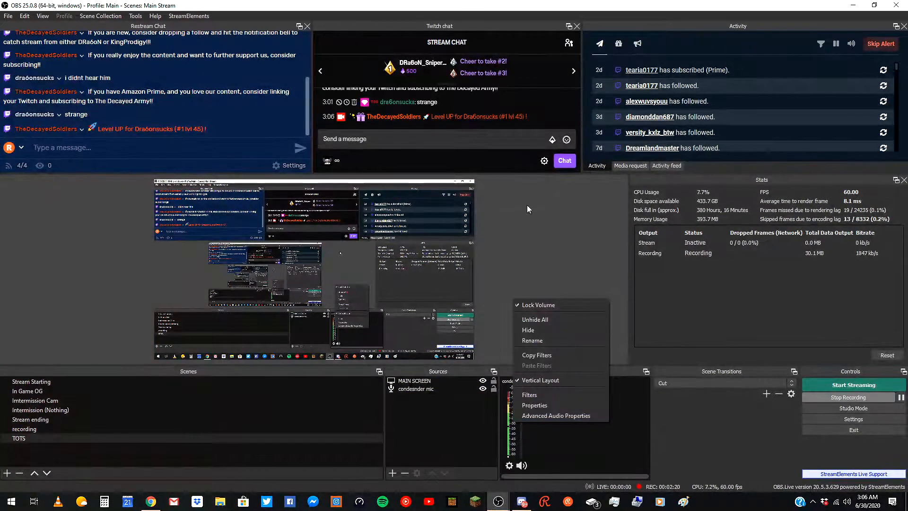
{"action": "left_click", "coordinate": [560, 294]}
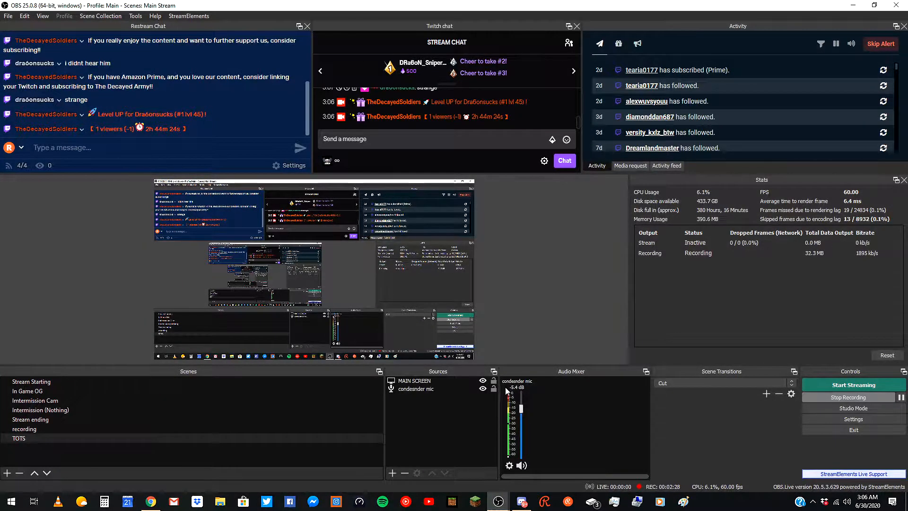
{"action": "mouse_move", "coordinate": [521, 408]}
{"action": "left_mouse_down"}
{"action": "mouse_move", "coordinate": [522, 432]}
{"action": "mouse_move", "coordinate": [528, 395]}
{"action": "mouse_move", "coordinate": [529, 404]}
{"action": "left_mouse_up"}
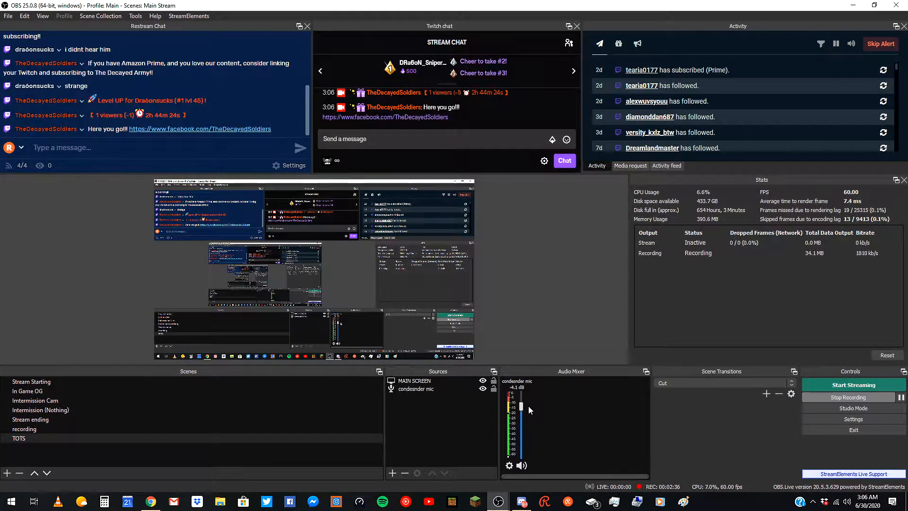
{"action": "left_click_drag", "start_coordinate": [521, 409], "coordinate": [522, 417]}
{"action": "left_click_drag", "start_coordinate": [524, 414], "coordinate": [521, 415]}
Lock the condesender mic volume again.
{"action": "right_click", "coordinate": [514, 425]}
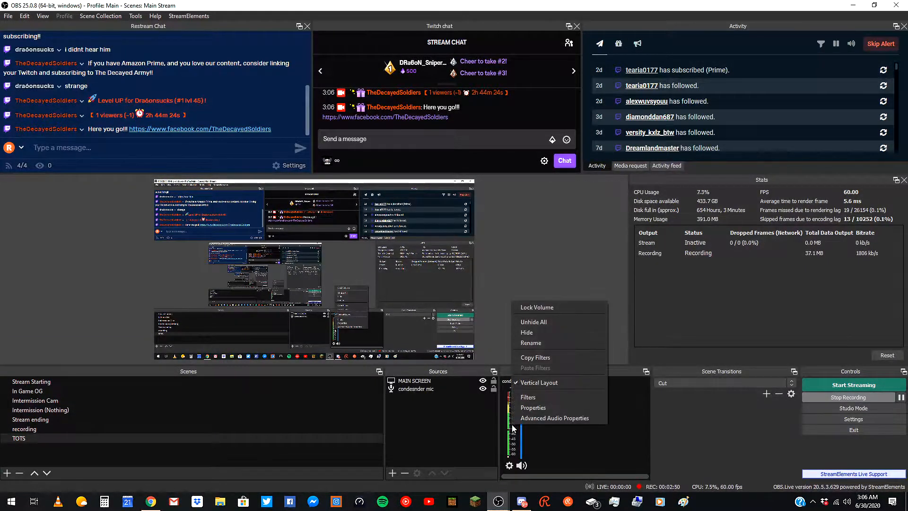
{"action": "left_click", "coordinate": [534, 307]}
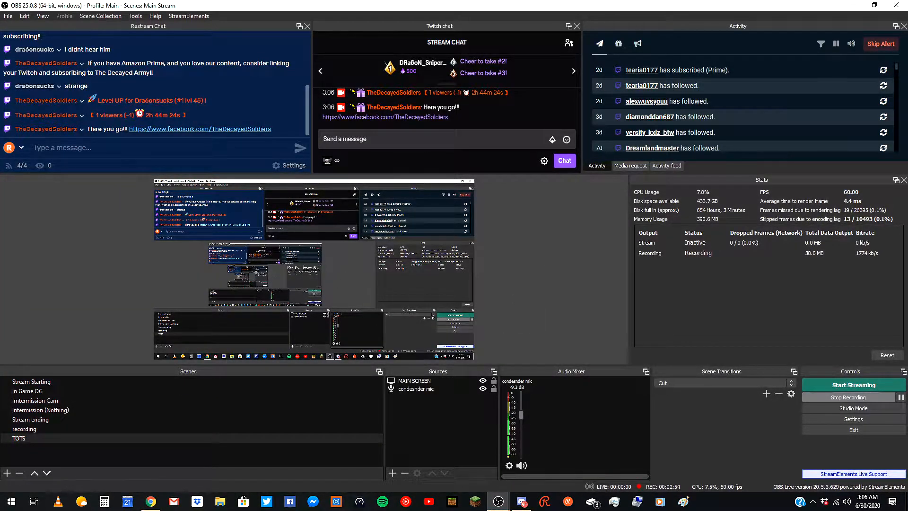
Add a new Audio Output Capture source and cancel its properties, keeping the Default device.
{"action": "left_click", "coordinate": [391, 472]}
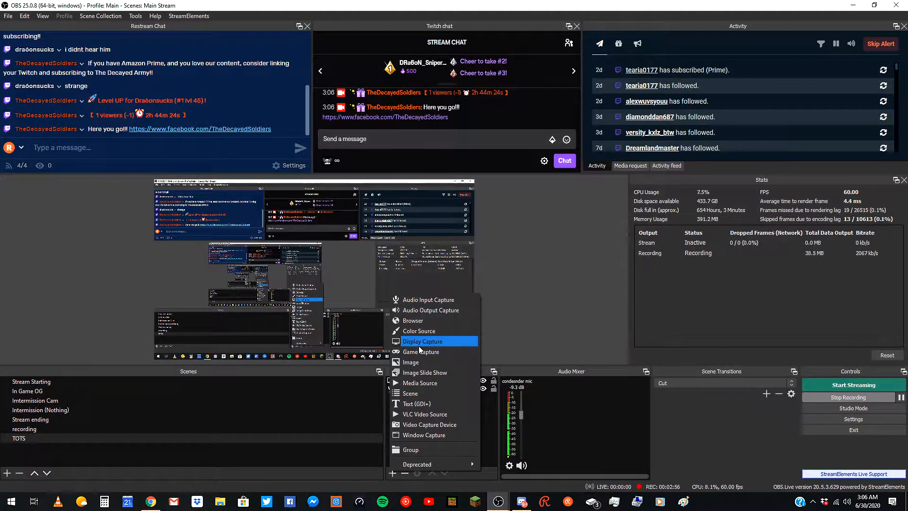
{"action": "left_click", "coordinate": [448, 310]}
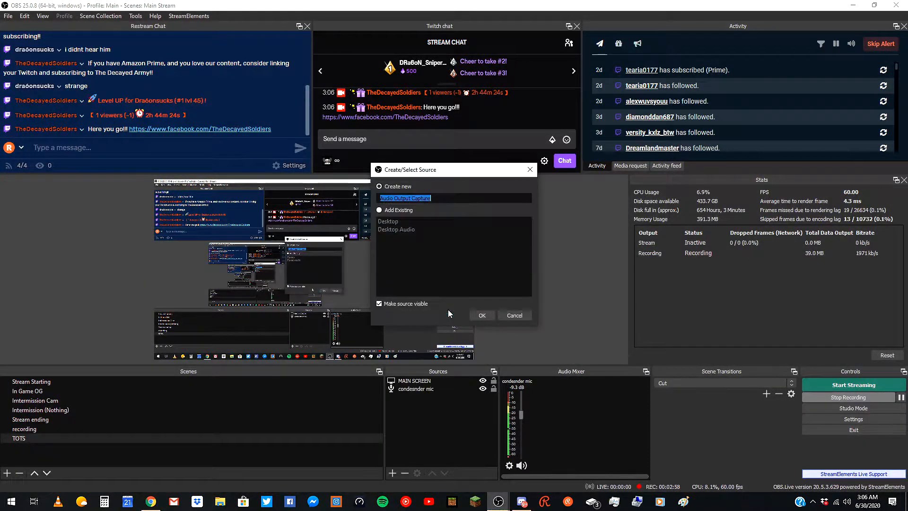
{"action": "left_click", "coordinate": [399, 210]}
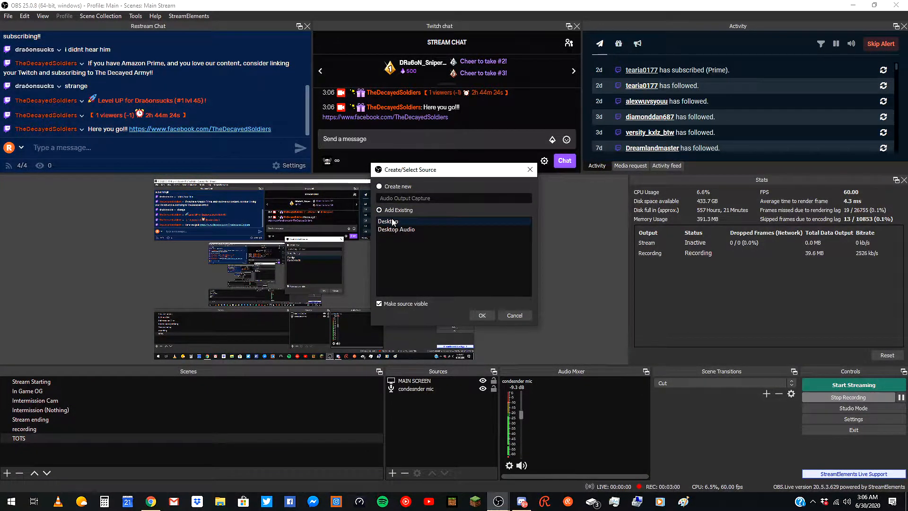
{"action": "left_click", "coordinate": [388, 186]}
{"action": "left_click", "coordinate": [482, 314]}
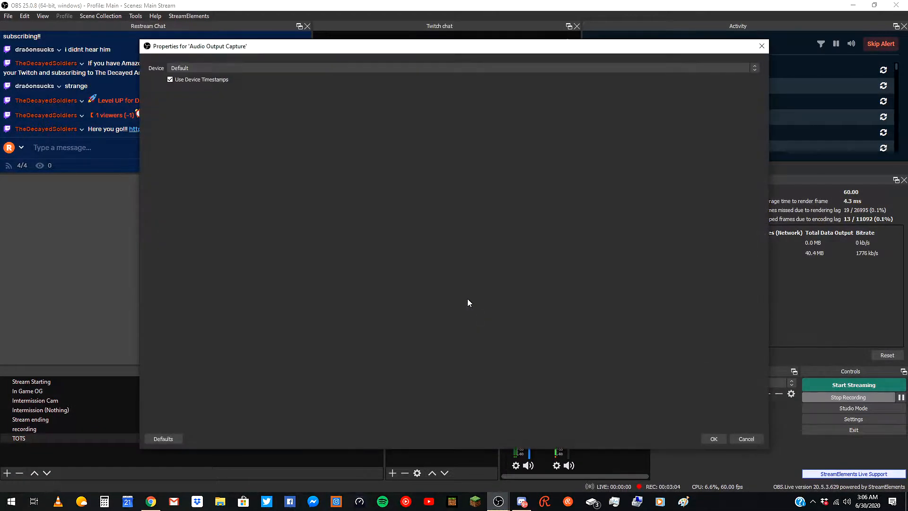
{"action": "left_click", "coordinate": [209, 66]}
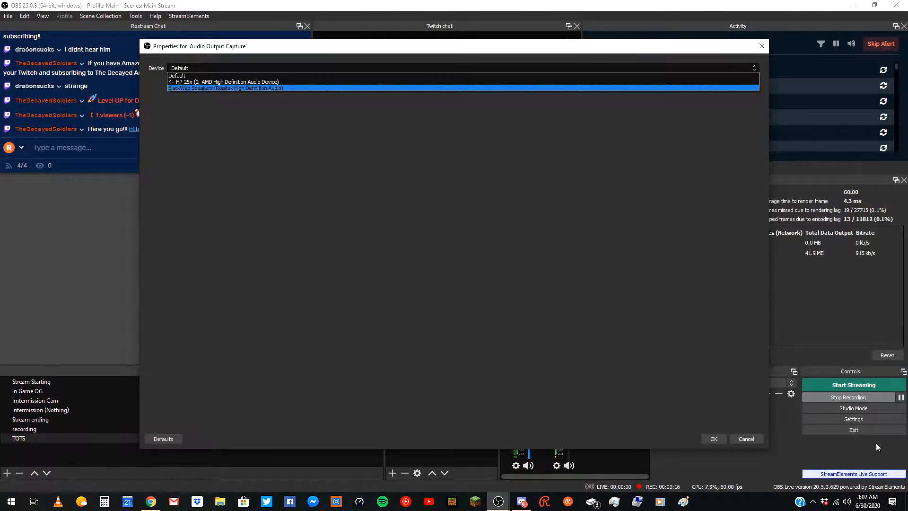
{"action": "left_click", "coordinate": [747, 438]}
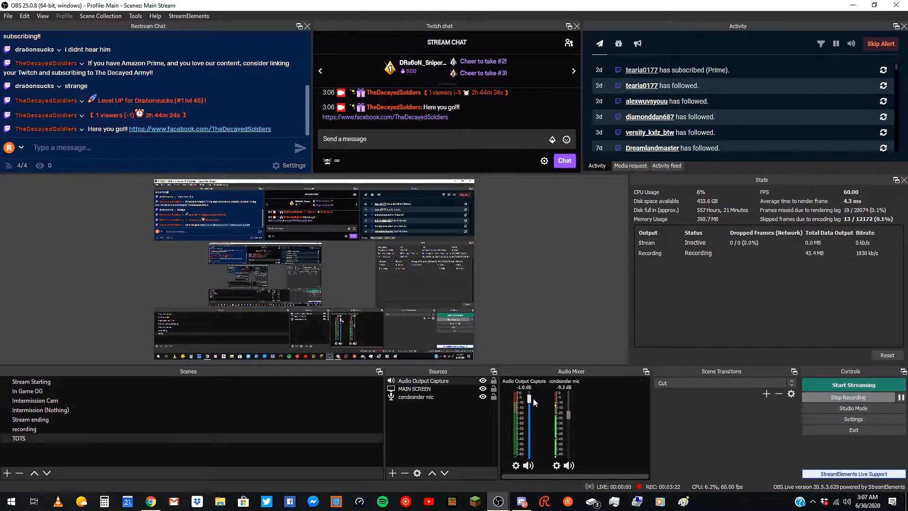
Lower the Audio Output Capture fader, then delete the Audio Output Capture source.
{"action": "left_click_drag", "start_coordinate": [528, 400], "coordinate": [528, 412]}
{"action": "left_click", "coordinate": [456, 380]}
{"action": "key", "text": "Delete"}
{"action": "key", "text": "Return"}
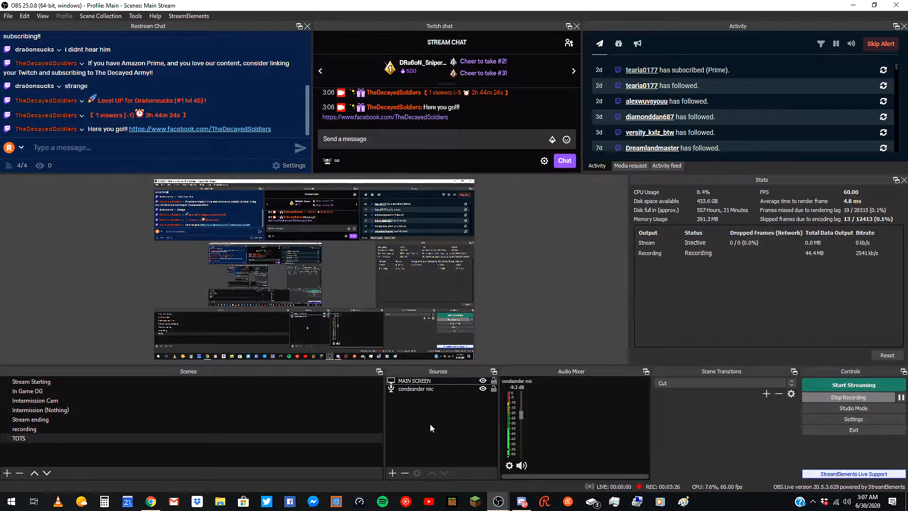
Add a new Browser source with its default name.
{"action": "left_click", "coordinate": [391, 472]}
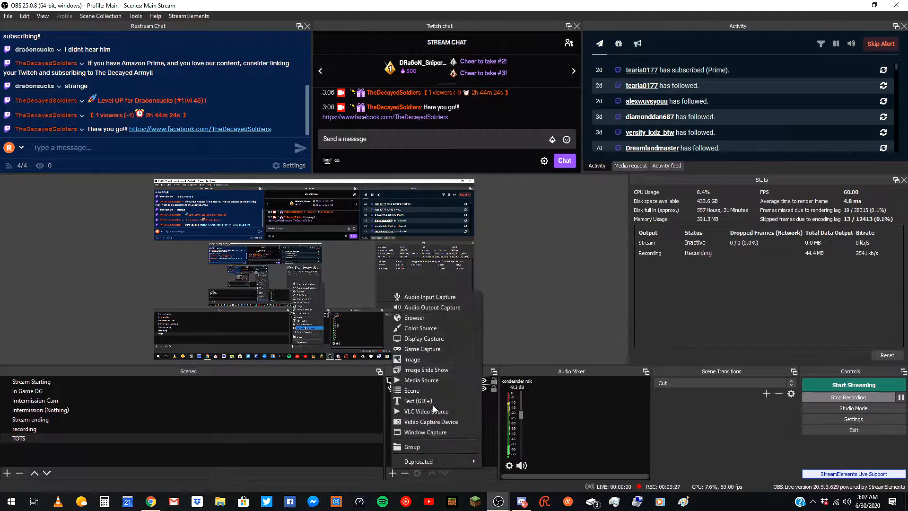
{"action": "left_click", "coordinate": [426, 318]}
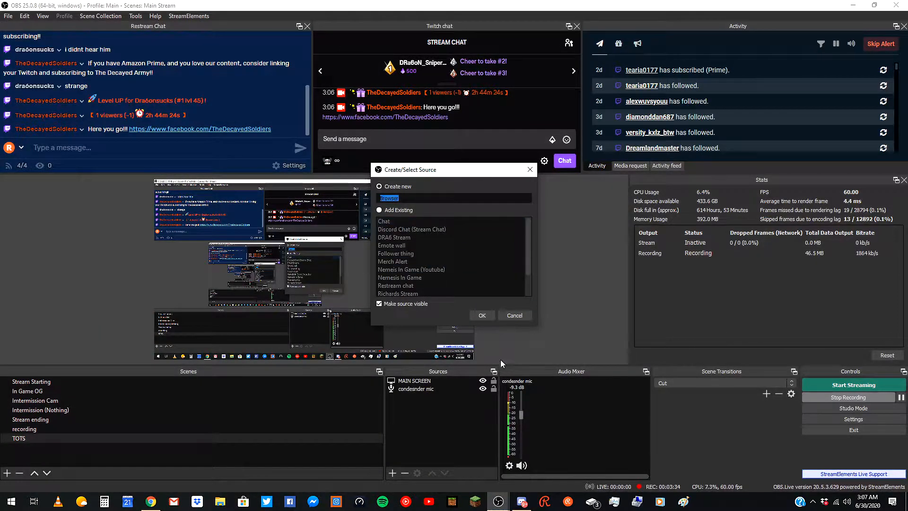
{"action": "left_click", "coordinate": [485, 316]}
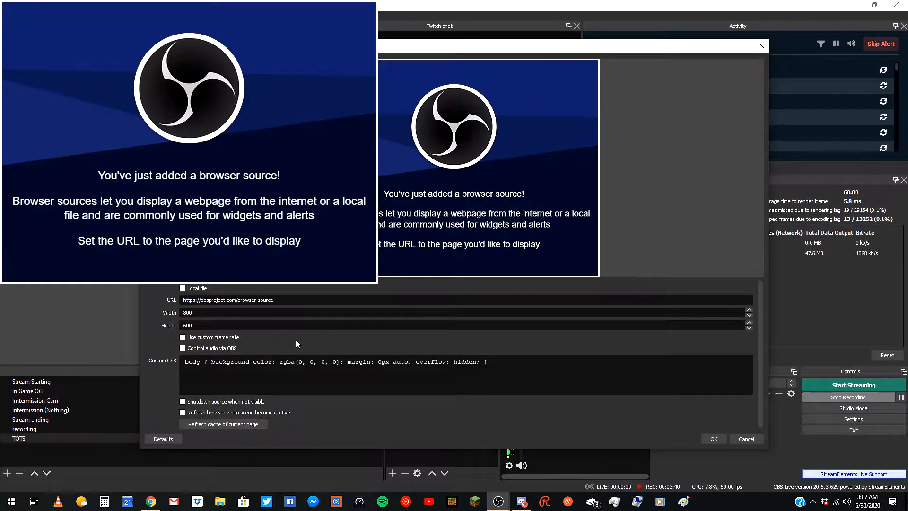
Set the browser source width to 1900 and height to 1200, and enable Control audio via OBS.
{"action": "double_click", "coordinate": [291, 316]}
{"action": "type", "text": "1900"}
{"action": "key", "text": "Tab"}
{"action": "type", "text": "1200"}
{"action": "left_click", "coordinate": [237, 351]}
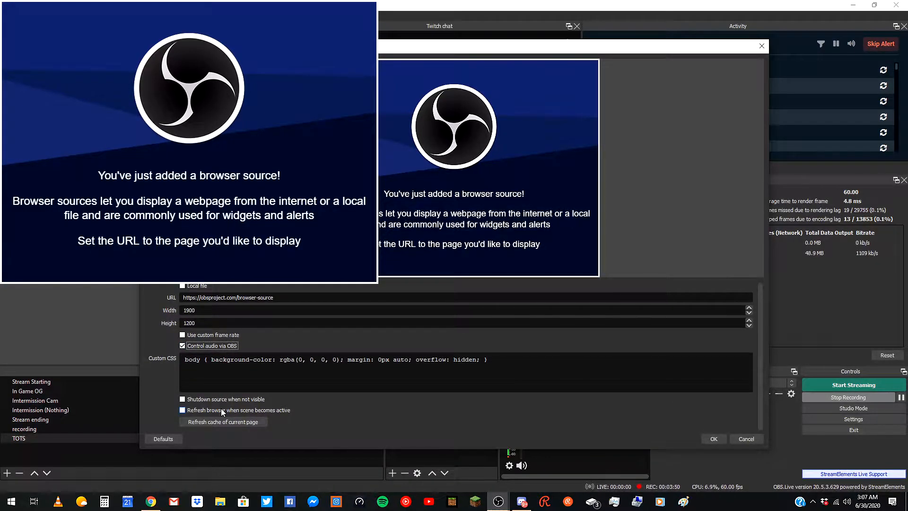
Enable Shutdown source when not visible and Refresh browser when scene becomes active, then confirm the browser source properties.
{"action": "left_click", "coordinate": [235, 399]}
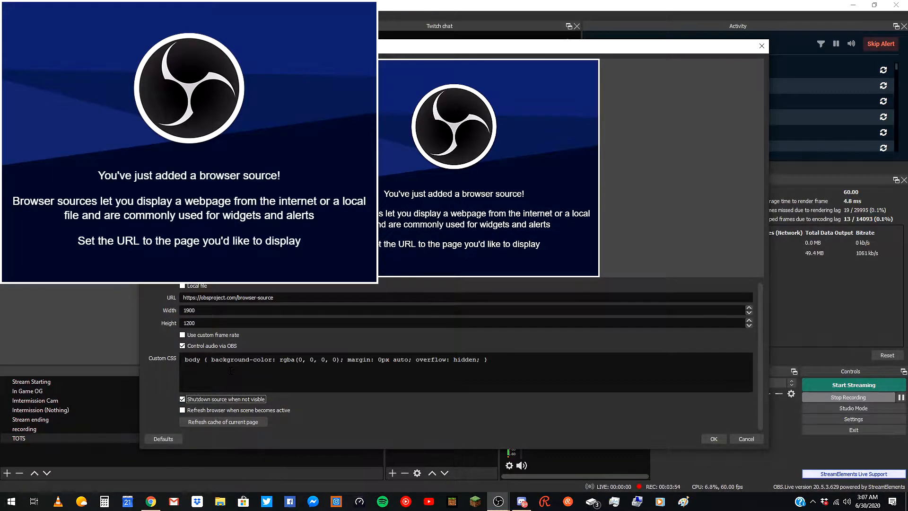
{"action": "left_click", "coordinate": [189, 412]}
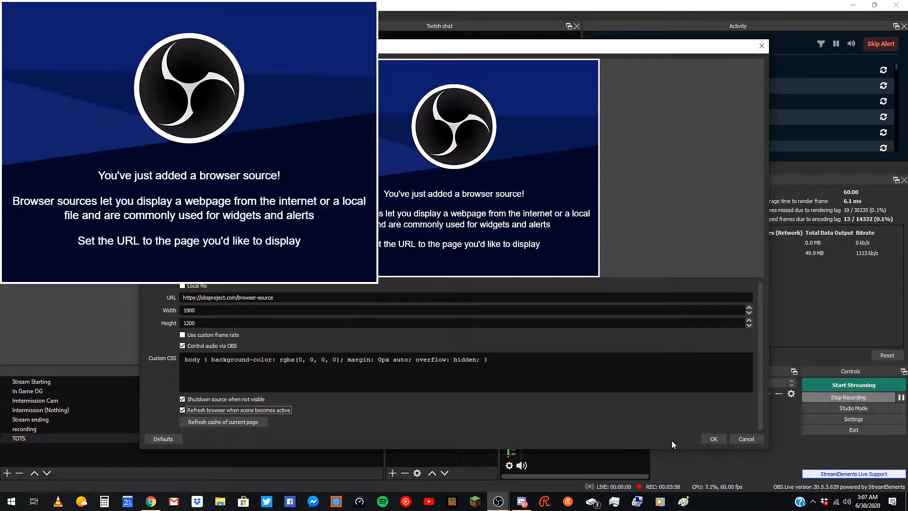
{"action": "left_click", "coordinate": [714, 438]}
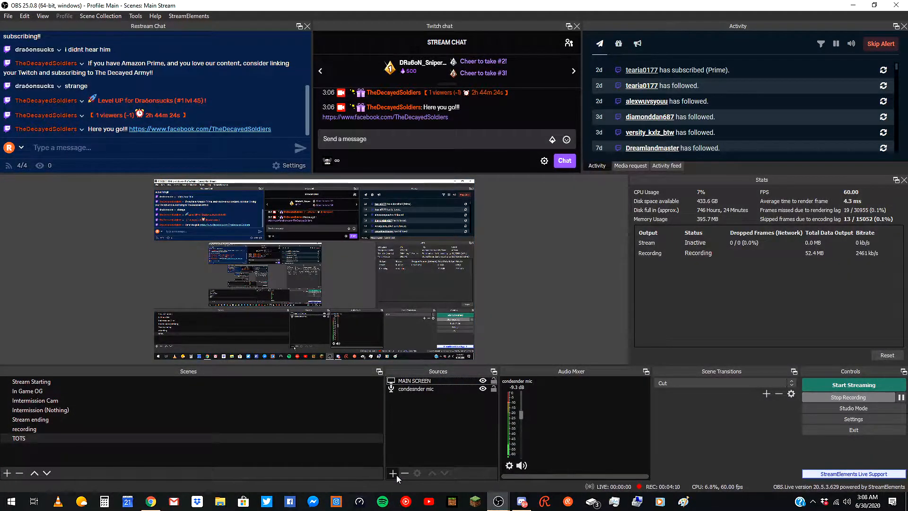
Add the existing browser source Nemesis In Game to the scene.
{"action": "left_click", "coordinate": [393, 473]}
{"action": "left_click", "coordinate": [431, 324]}
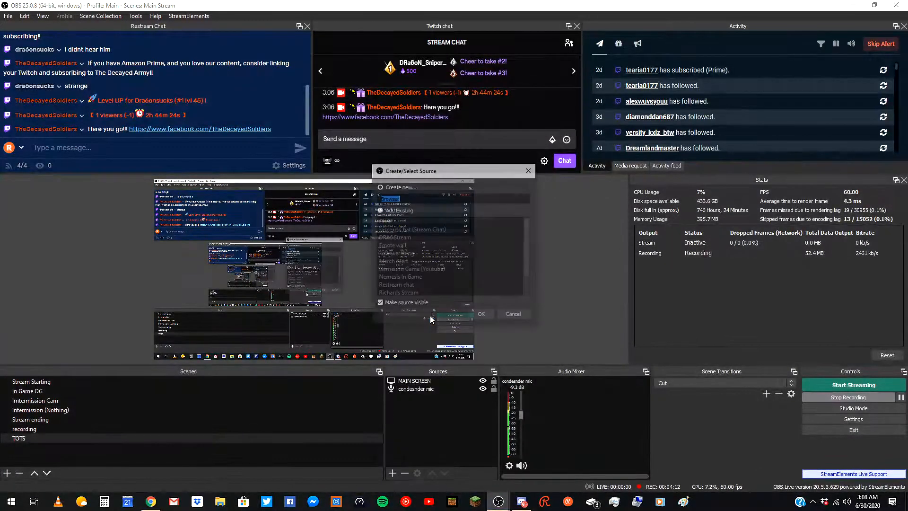
{"action": "left_click", "coordinate": [406, 209]}
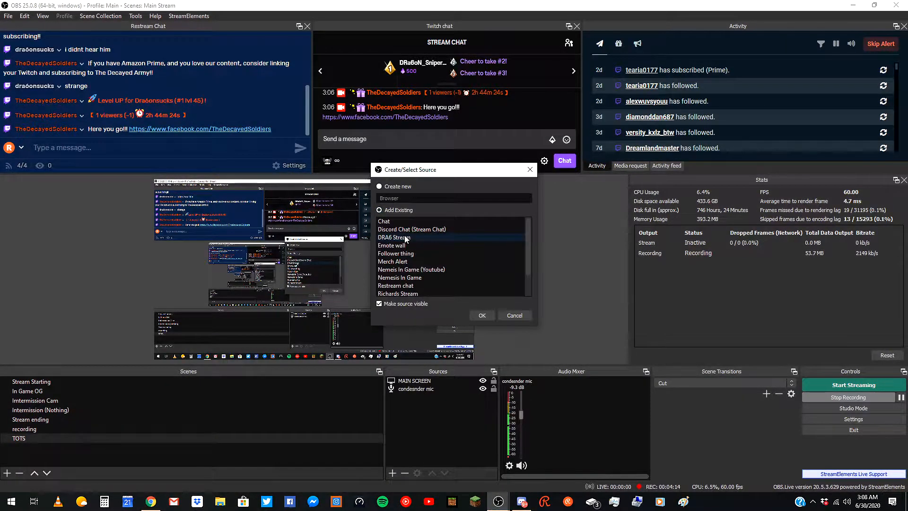
{"action": "scroll", "coordinate": [416, 272], "scroll_direction": "down", "scroll_amount": 1}
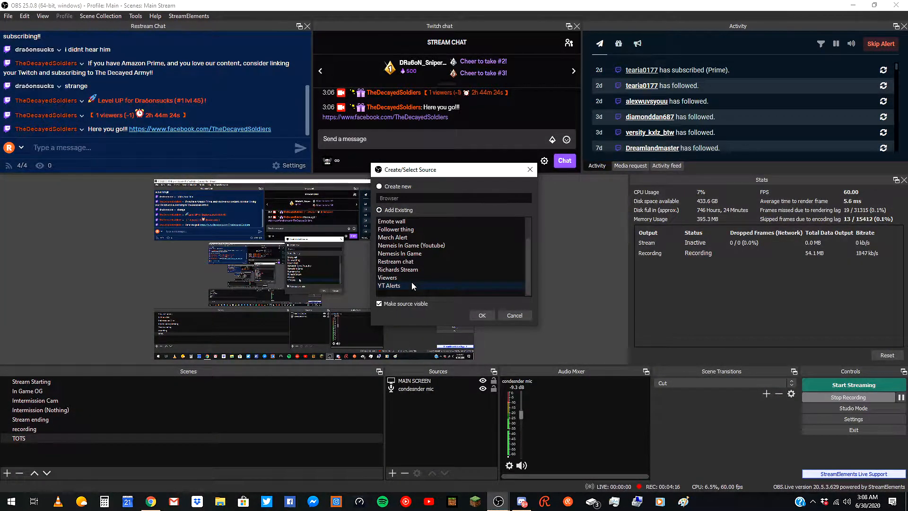
{"action": "left_click", "coordinate": [419, 254]}
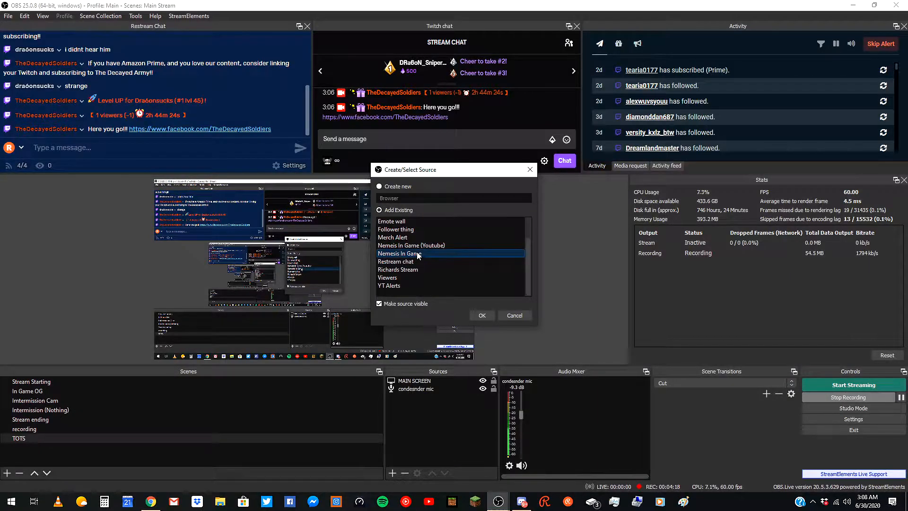
{"action": "left_click", "coordinate": [487, 316]}
{"action": "left_click", "coordinate": [518, 301]}
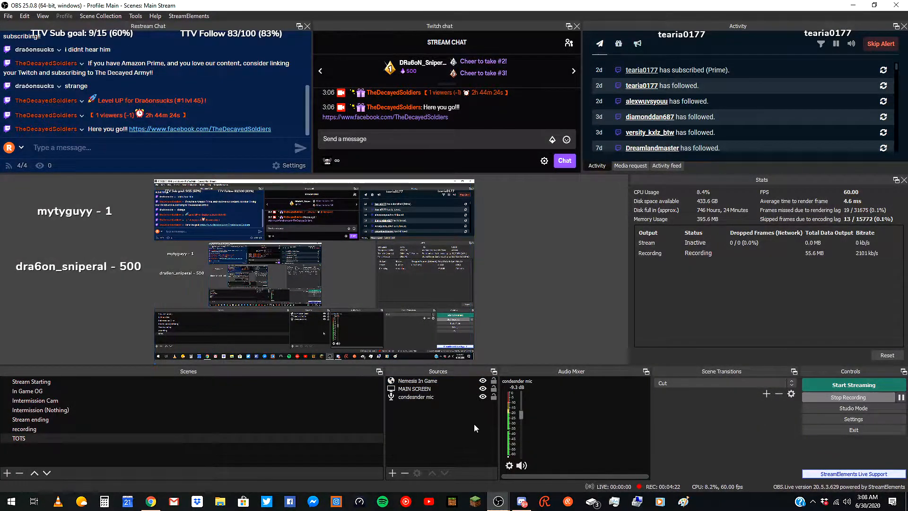
Open the Nemesis In Game properties, close them, and remove the source from the scene.
{"action": "left_click", "coordinate": [424, 381]}
{"action": "double_click", "coordinate": [423, 381]}
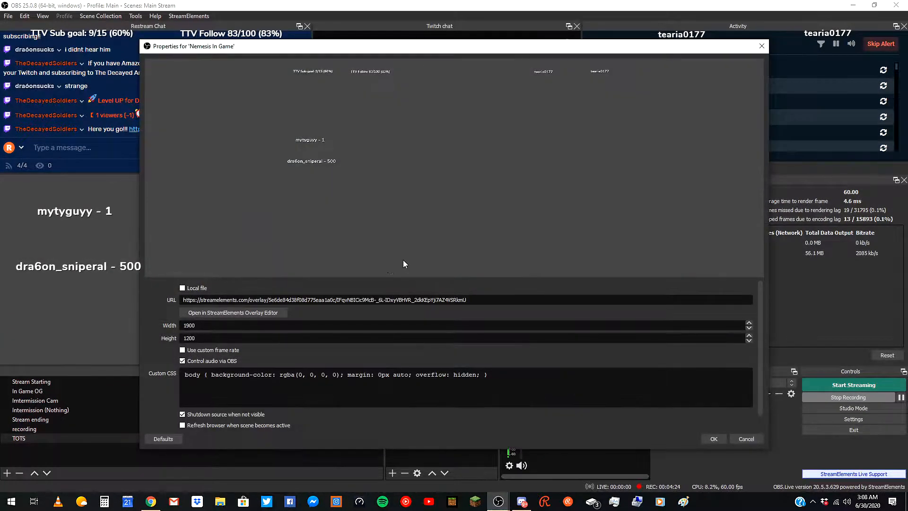
{"action": "left_click", "coordinate": [715, 439]}
{"action": "key", "text": "Delete"}
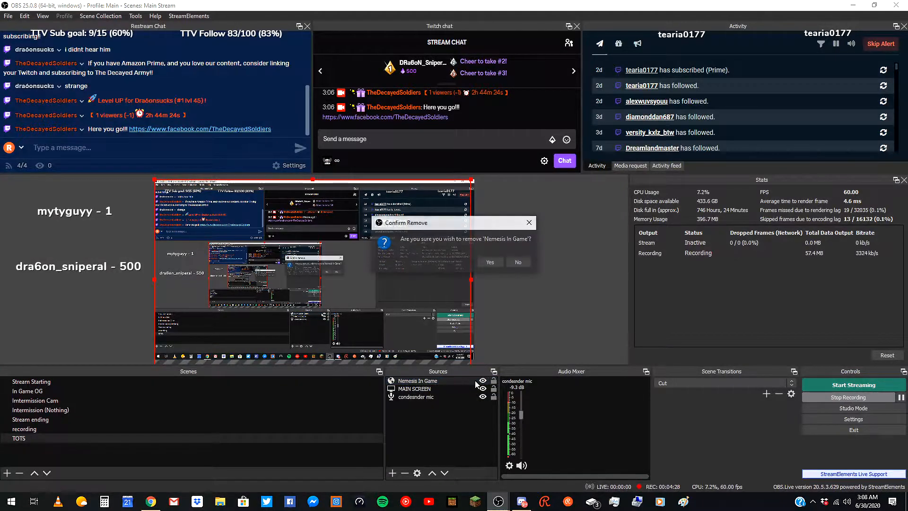
{"action": "key", "text": "Return"}
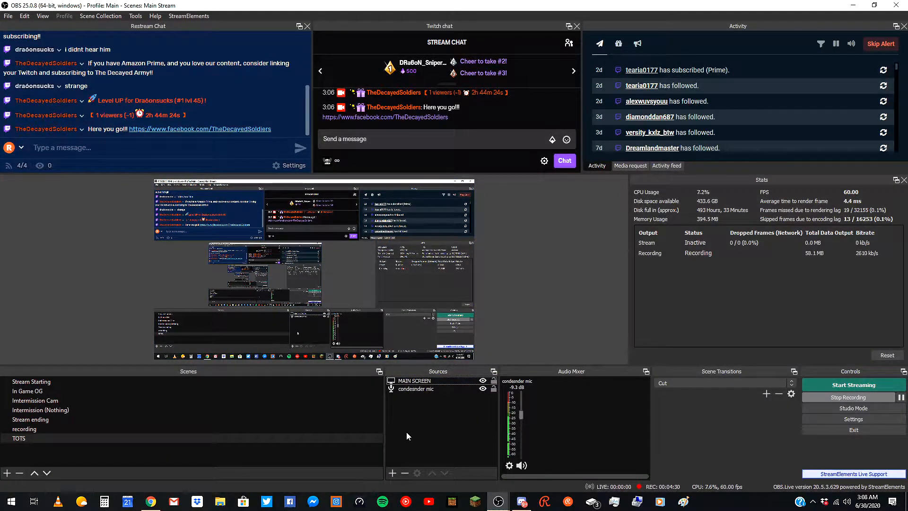
Add the existing browser source Follower thing to the scene.
{"action": "left_click", "coordinate": [392, 473]}
{"action": "left_click", "coordinate": [455, 318]}
{"action": "left_click", "coordinate": [392, 209]}
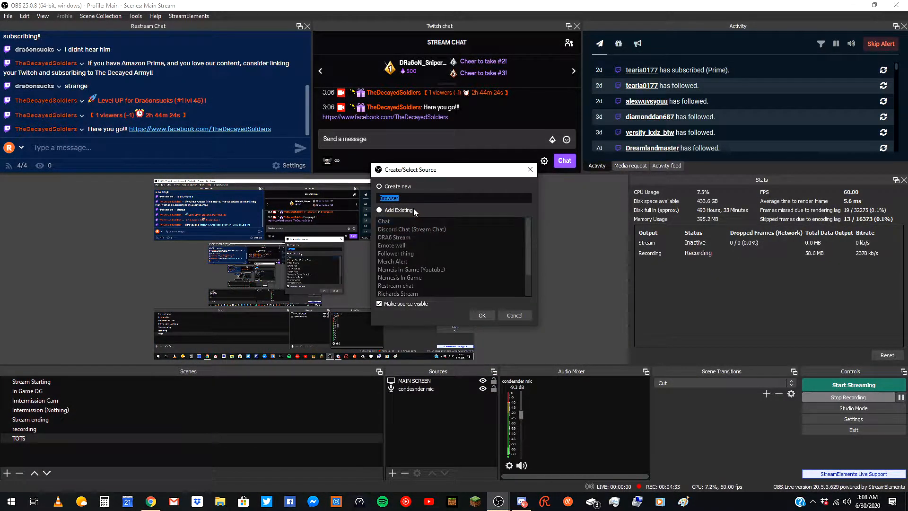
{"action": "left_click", "coordinate": [407, 278]}
{"action": "left_click", "coordinate": [409, 254]}
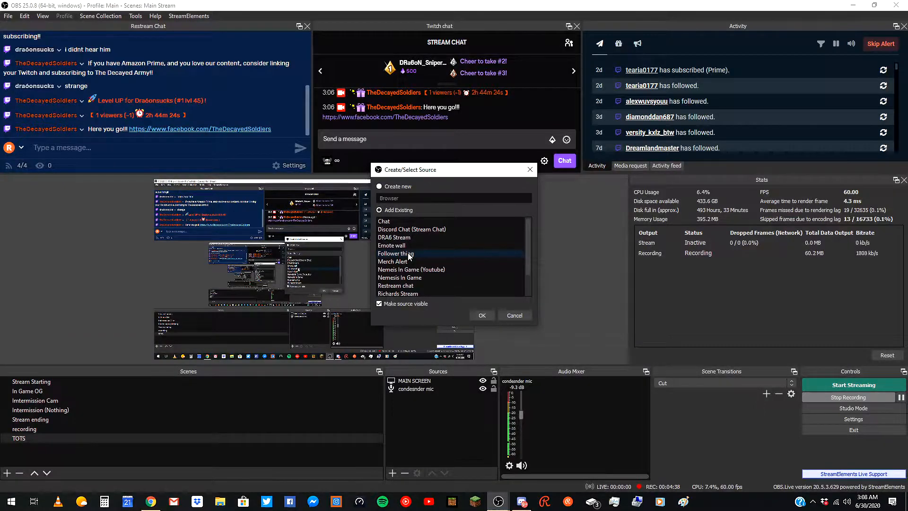
{"action": "left_click", "coordinate": [486, 316]}
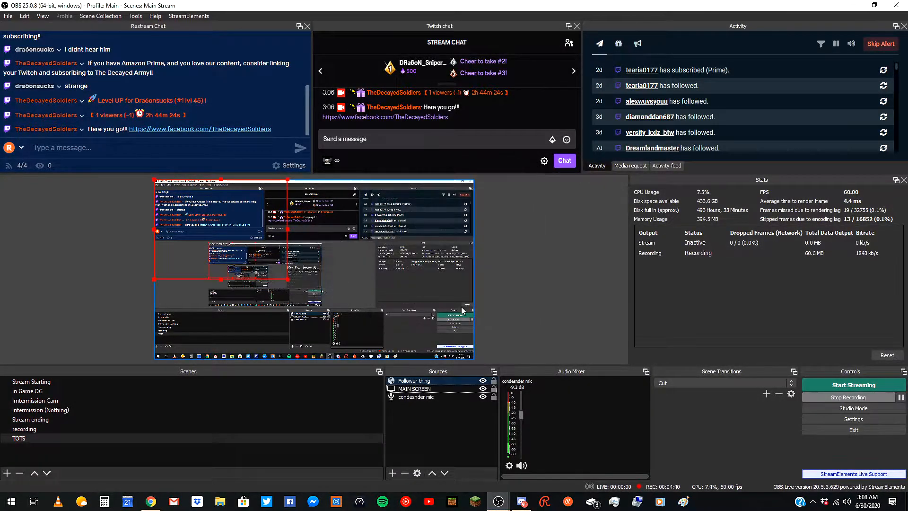
Move the Follower thing source in the preview, then remove it from the scene.
{"action": "left_click_drag", "start_coordinate": [363, 277], "coordinate": [433, 314]}
{"action": "left_click", "coordinate": [426, 300]}
{"action": "left_click", "coordinate": [457, 383]}
{"action": "key", "text": "Delete"}
{"action": "key", "text": "Return"}
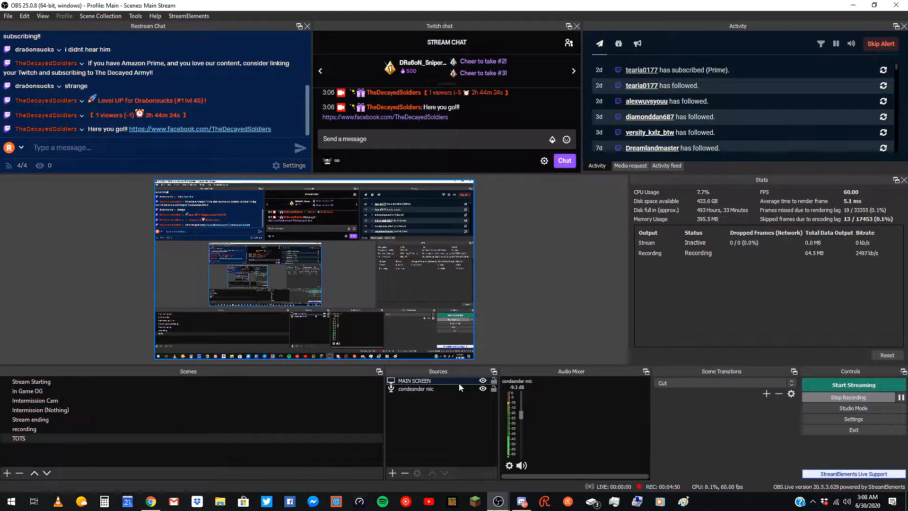
Add a new Color Source to the scene.
{"action": "left_click", "coordinate": [393, 473]}
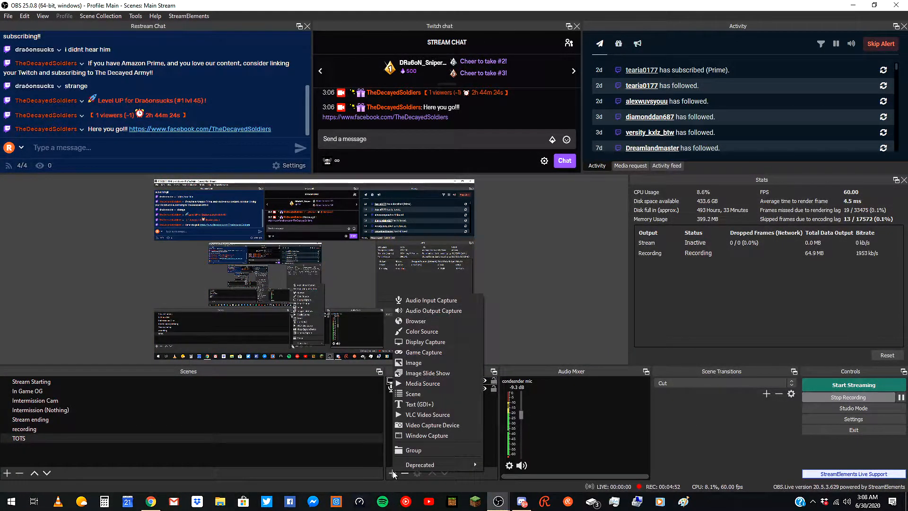
{"action": "left_click", "coordinate": [426, 331]}
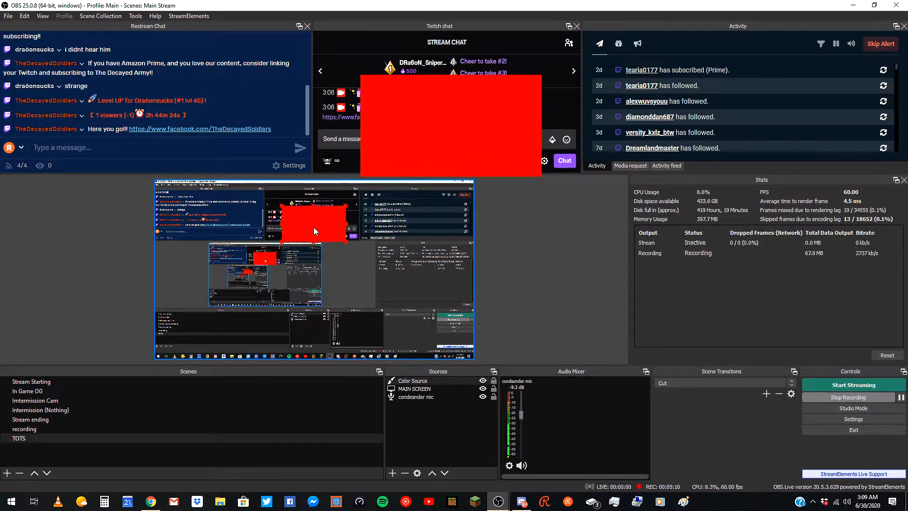
Move the Color Source in the preview, then remove it from the scene.
{"action": "left_click_drag", "start_coordinate": [315, 227], "coordinate": [302, 278]}
{"action": "key", "text": "Delete"}
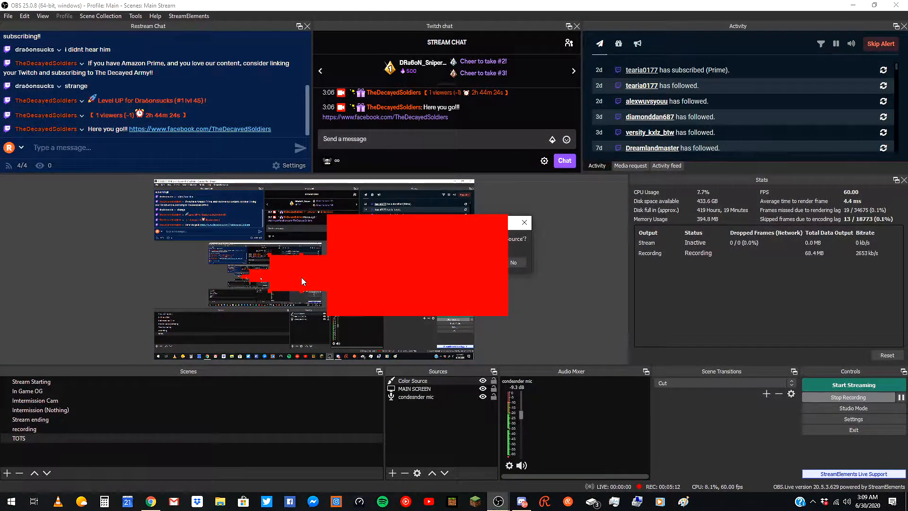
{"action": "key", "text": "Return"}
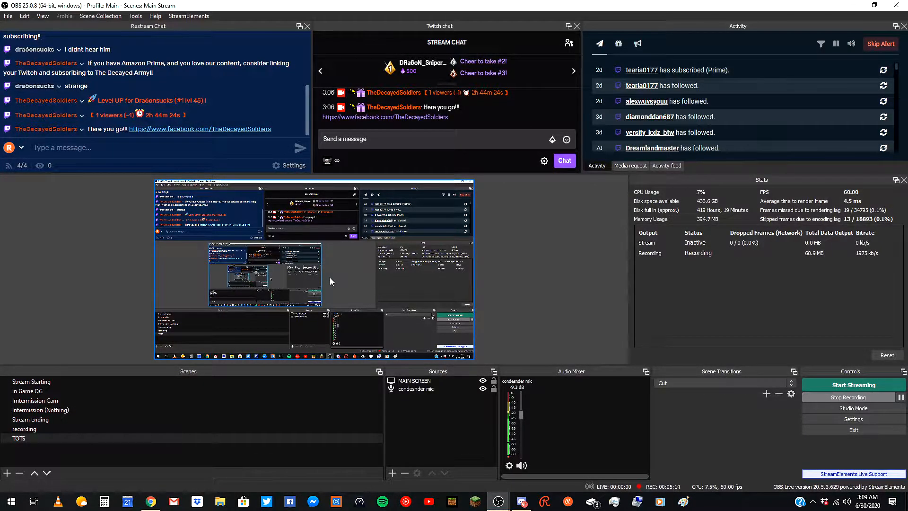
{"action": "left_click", "coordinate": [392, 474]}
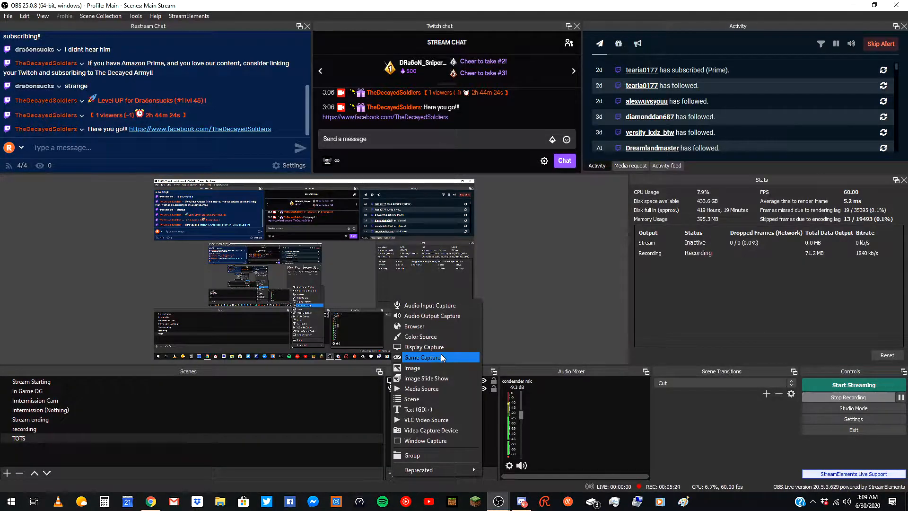
{"action": "left_click", "coordinate": [424, 348]}
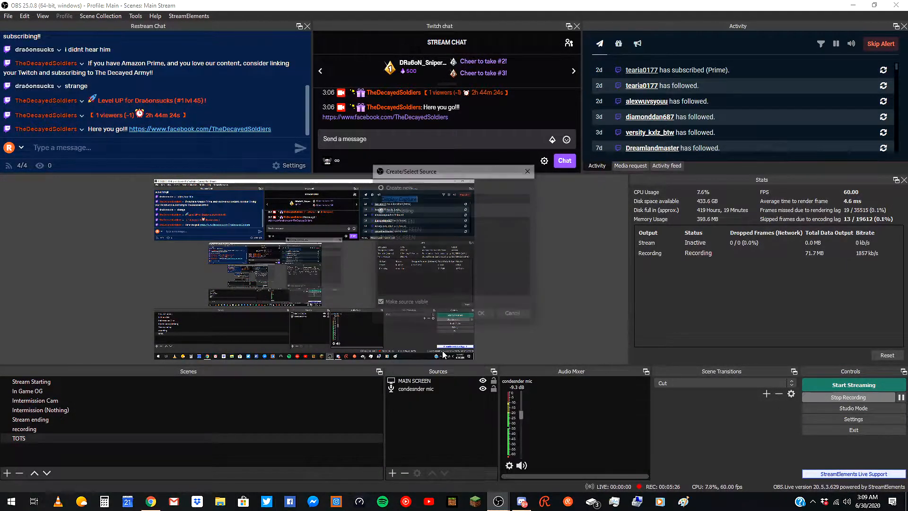
{"action": "left_click", "coordinate": [520, 317]}
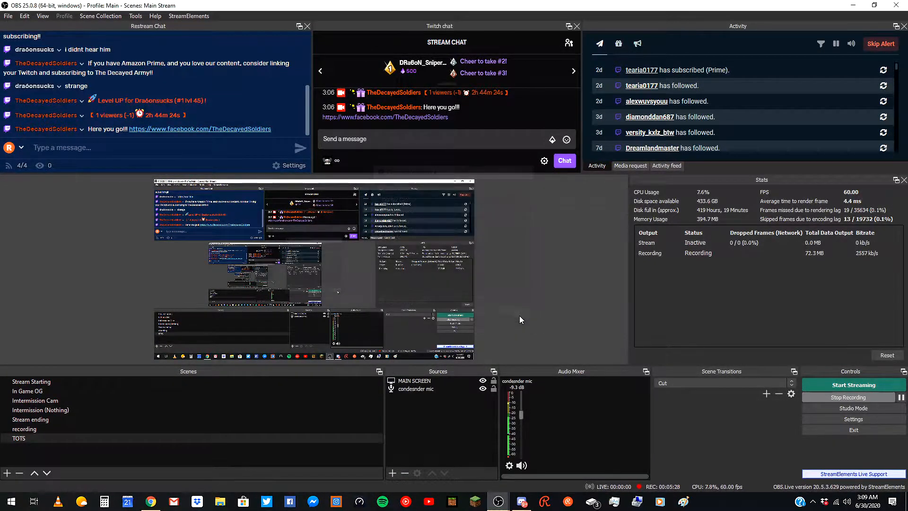
Add the existing game capture source MC (JAVA) to the scene.
{"action": "left_click", "coordinate": [393, 473]}
{"action": "left_click", "coordinate": [424, 352]}
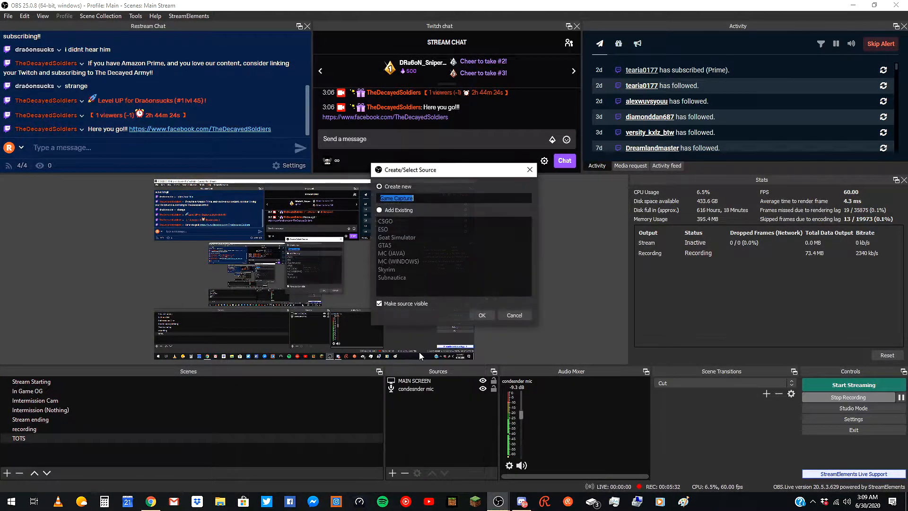
{"action": "left_click", "coordinate": [397, 210]}
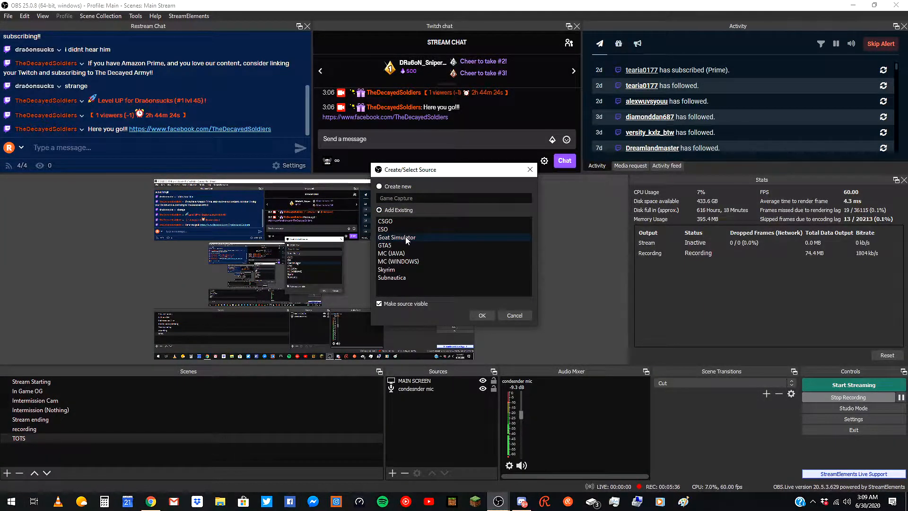
{"action": "left_click", "coordinate": [410, 254]}
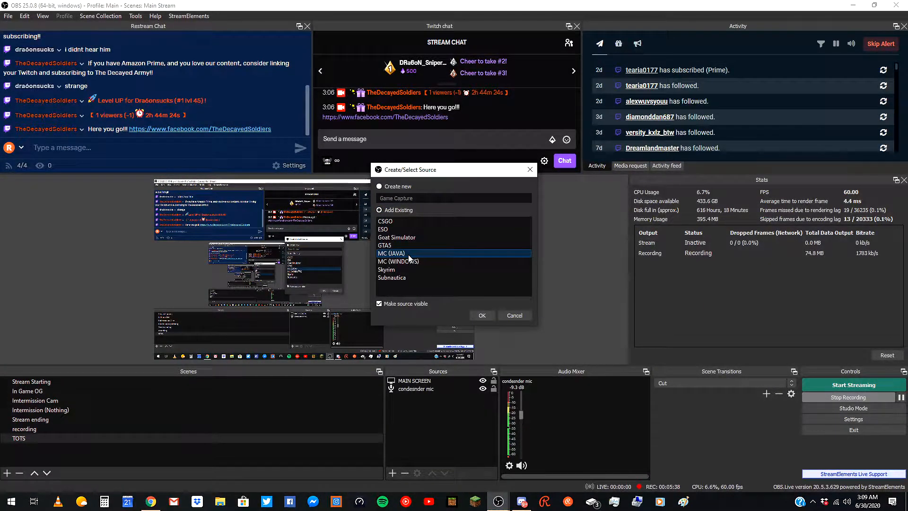
{"action": "left_click", "coordinate": [490, 319]}
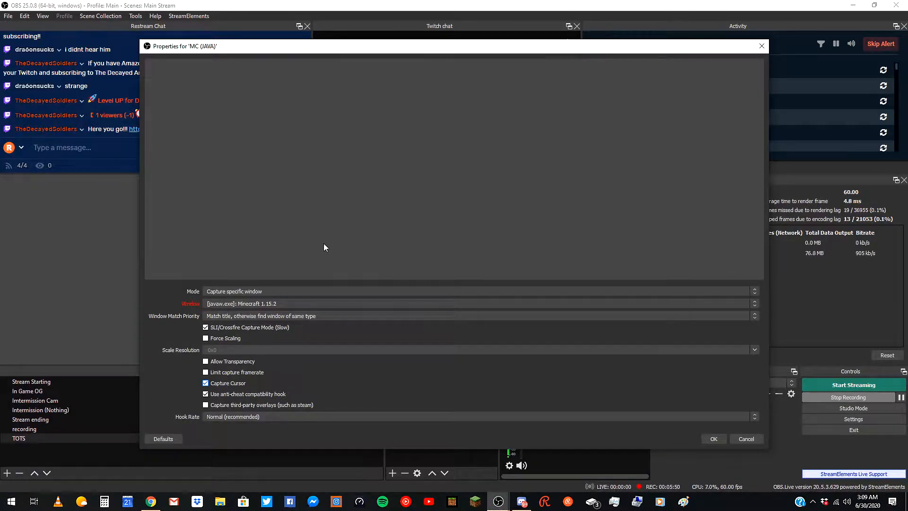
Set the capture to Capture specific window on [javaw.exe]: Minecraft 1.15.2 with Window title must match priority.
{"action": "left_click", "coordinate": [245, 292]}
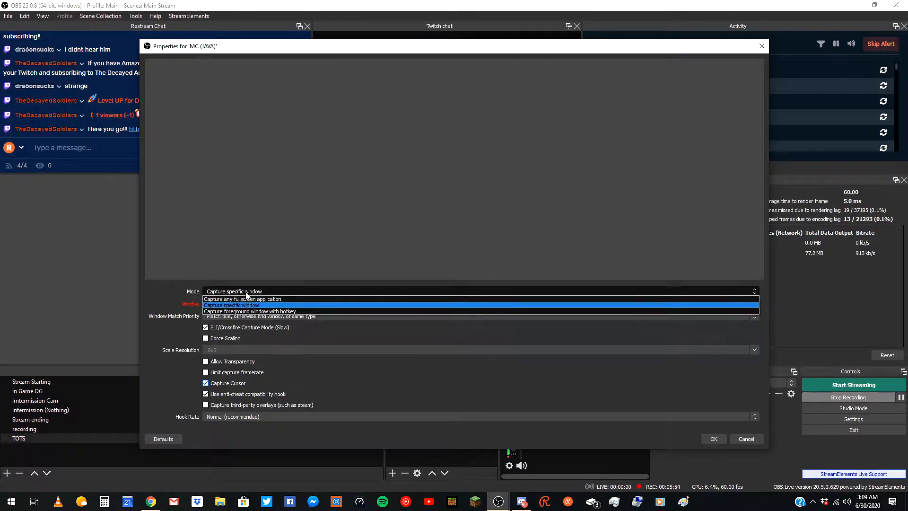
{"action": "left_click", "coordinate": [247, 305]}
{"action": "left_click", "coordinate": [250, 303]}
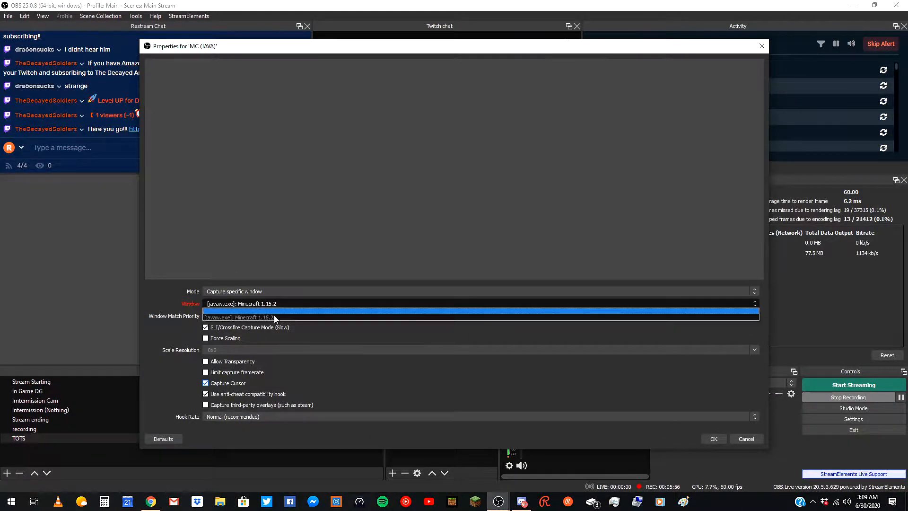
{"action": "left_click", "coordinate": [299, 319]}
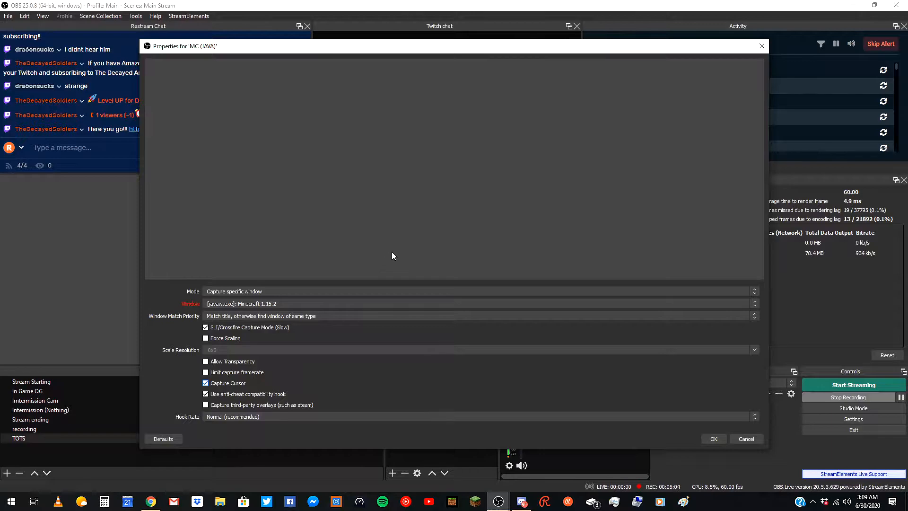
{"action": "left_click", "coordinate": [252, 317]}
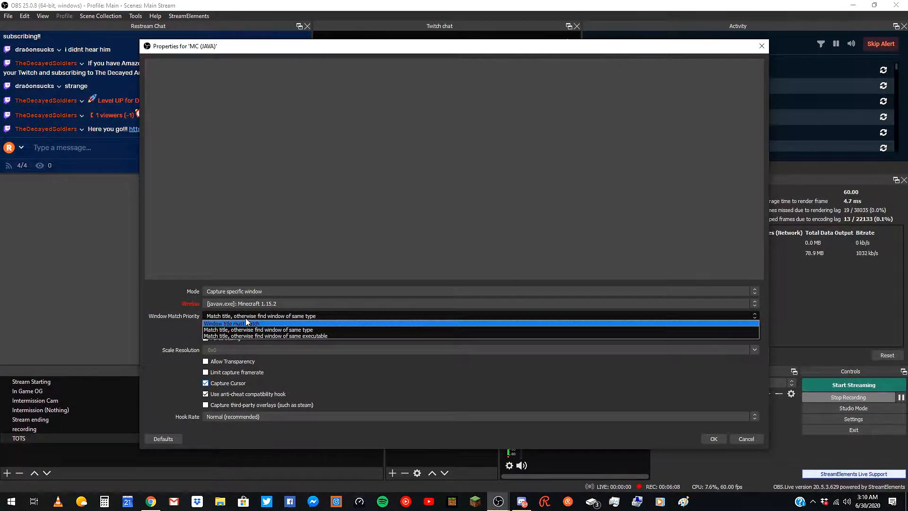
{"action": "left_click", "coordinate": [249, 323]}
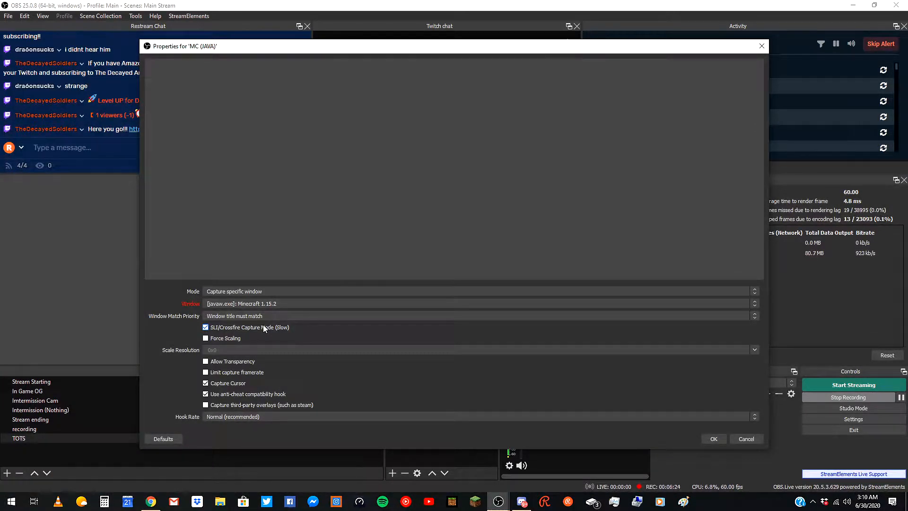
Try Force Scaling with its scale resolution options and Limit capture framerate, switching both off again.
{"action": "left_click", "coordinate": [232, 339]}
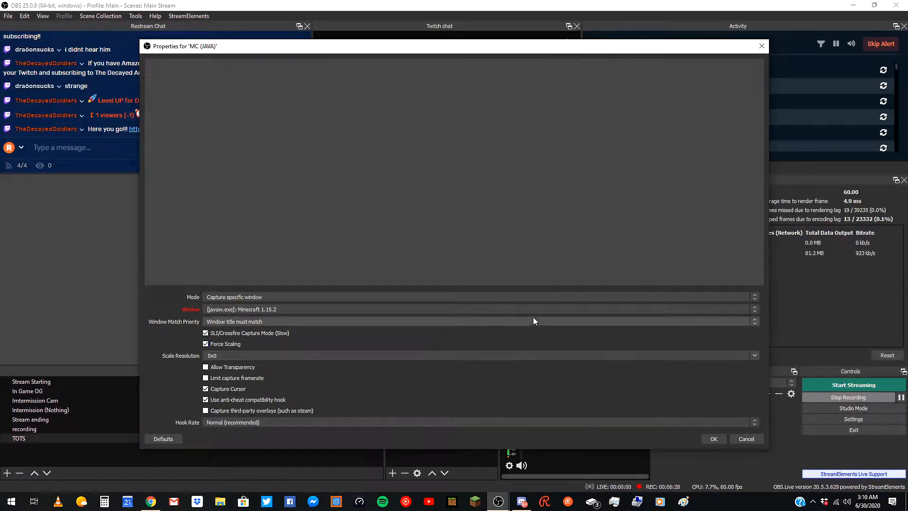
{"action": "left_click", "coordinate": [752, 355]}
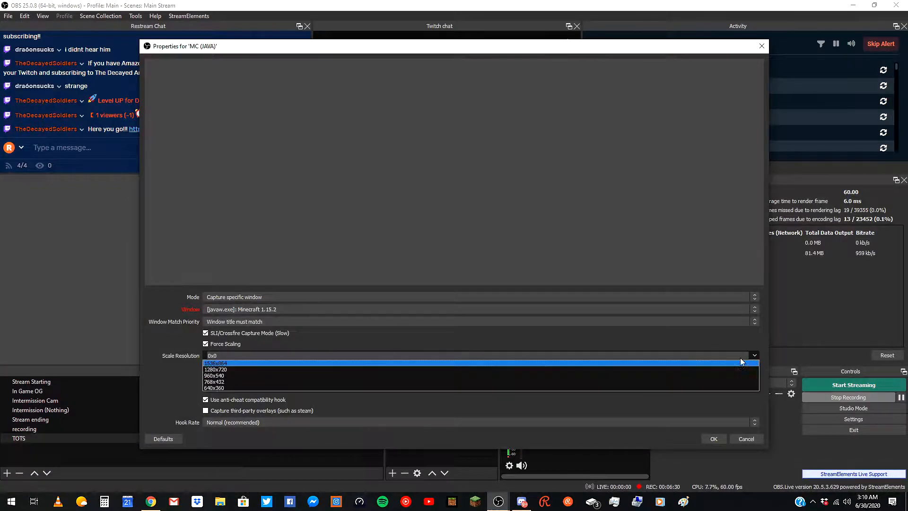
{"action": "left_click", "coordinate": [472, 411]}
{"action": "left_click", "coordinate": [212, 344]}
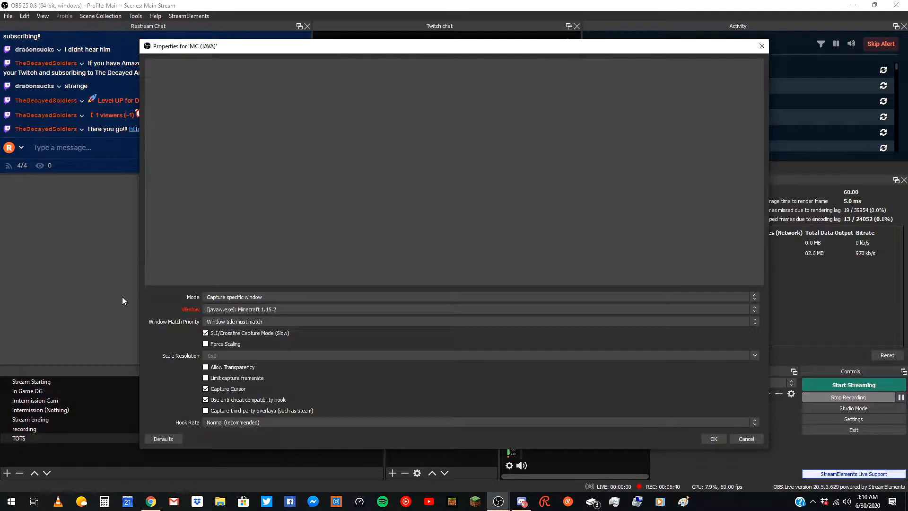
{"action": "left_click", "coordinate": [206, 379]}
{"action": "left_click", "coordinate": [206, 378]}
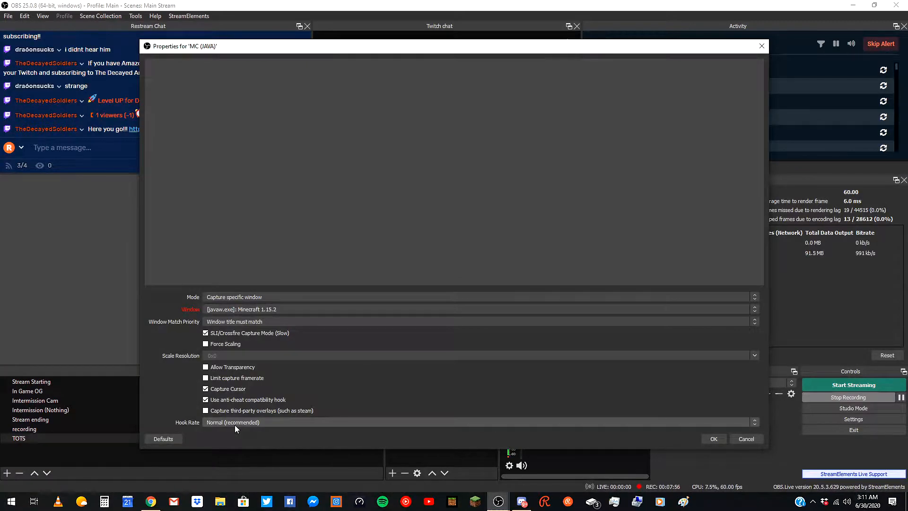
Keep the Hook Rate at Normal (recommended) and confirm the game capture properties.
{"action": "left_click", "coordinate": [235, 424]}
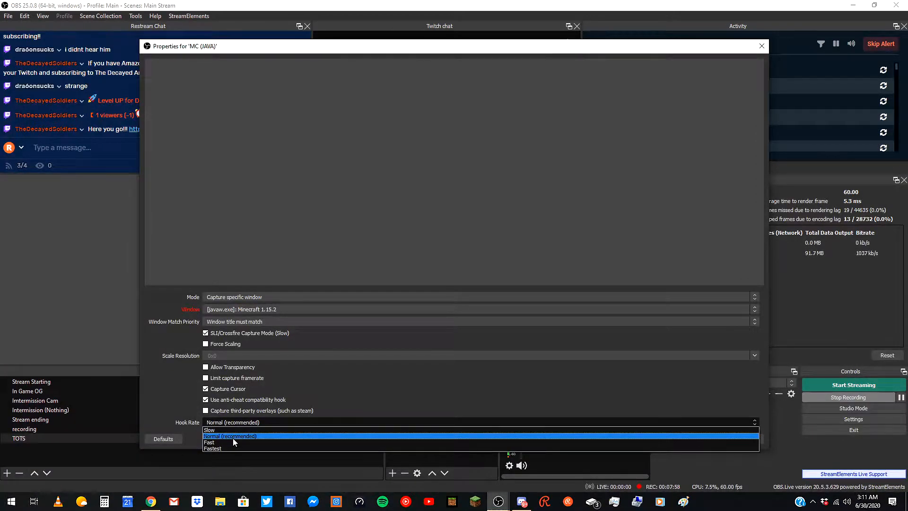
{"action": "left_click", "coordinate": [238, 438]}
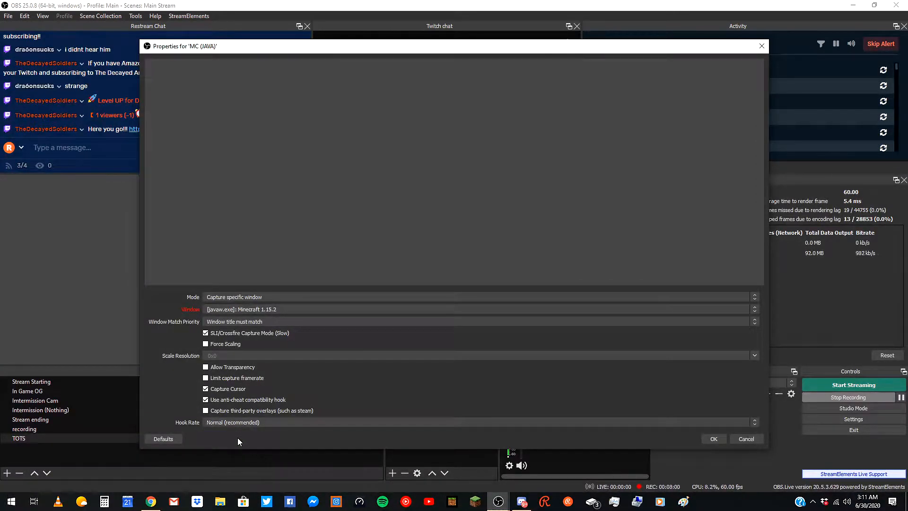
{"action": "left_click", "coordinate": [723, 441]}
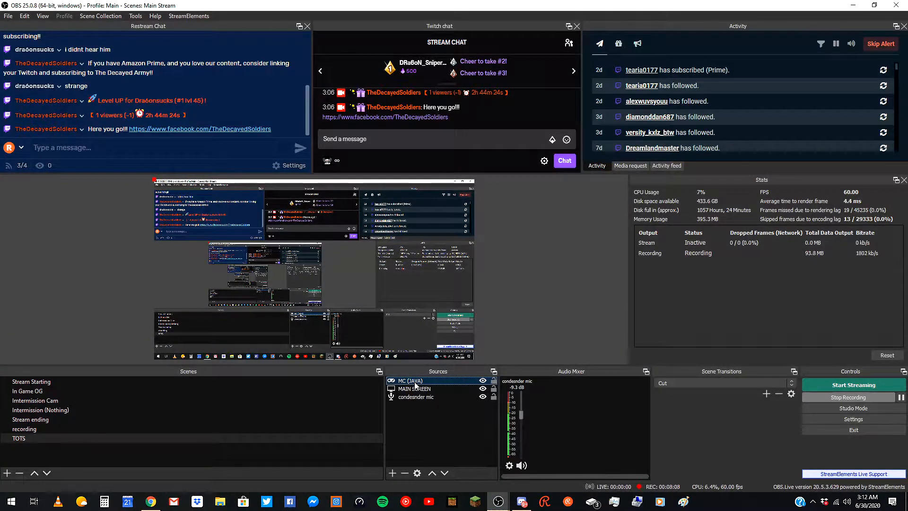
Remove the MC (JAVA) source from the scene and deselect everything in the preview.
{"action": "key", "text": "Delete"}
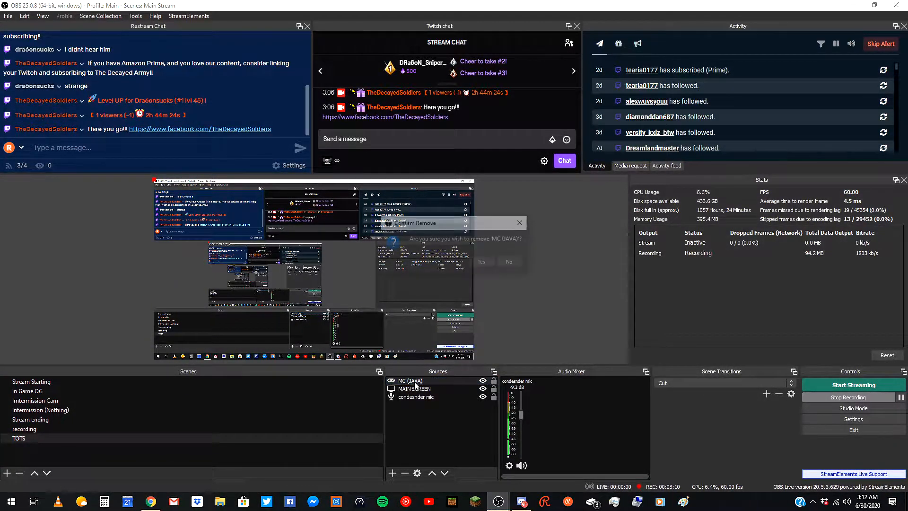
{"action": "key", "text": "Return"}
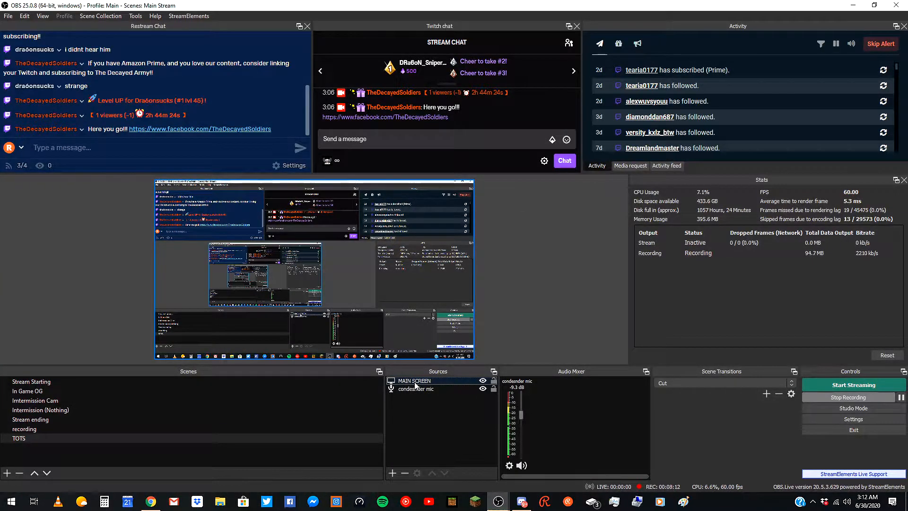
{"action": "left_click", "coordinate": [587, 269]}
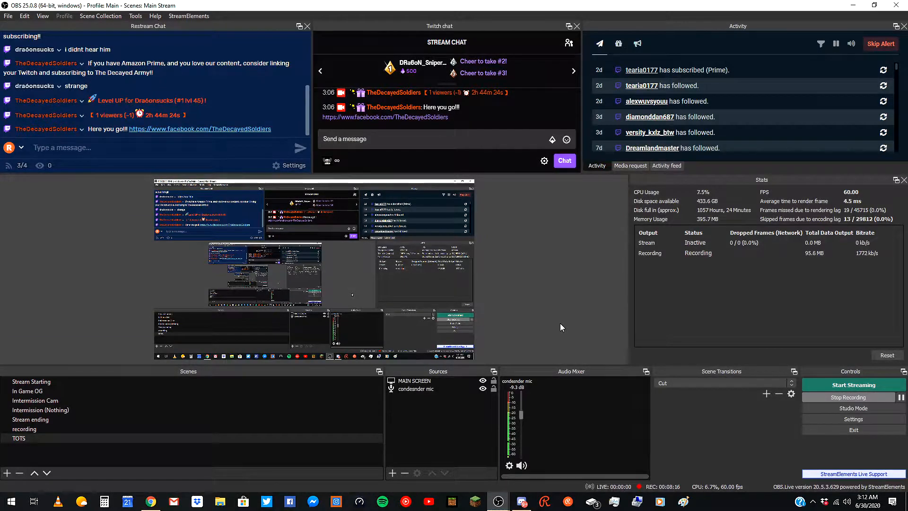
Create a new Image source named Image.
{"action": "left_click", "coordinate": [392, 473]}
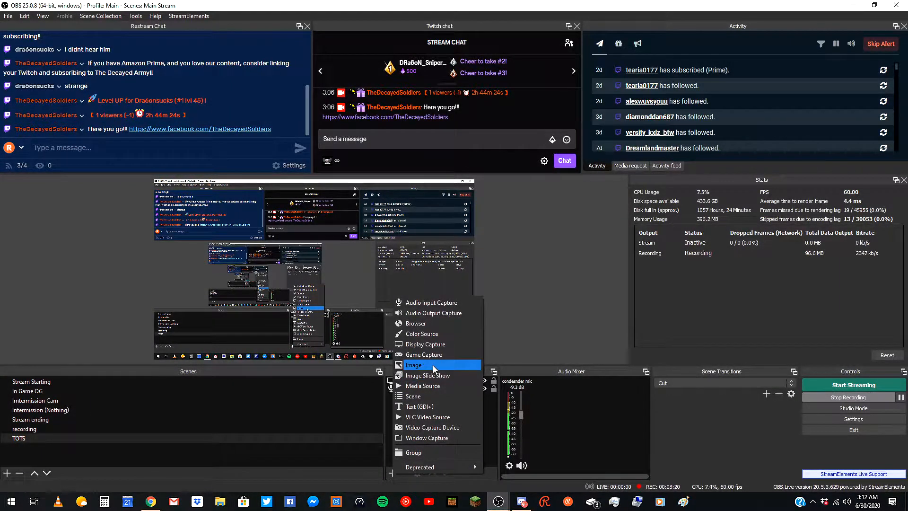
{"action": "left_click", "coordinate": [414, 365]}
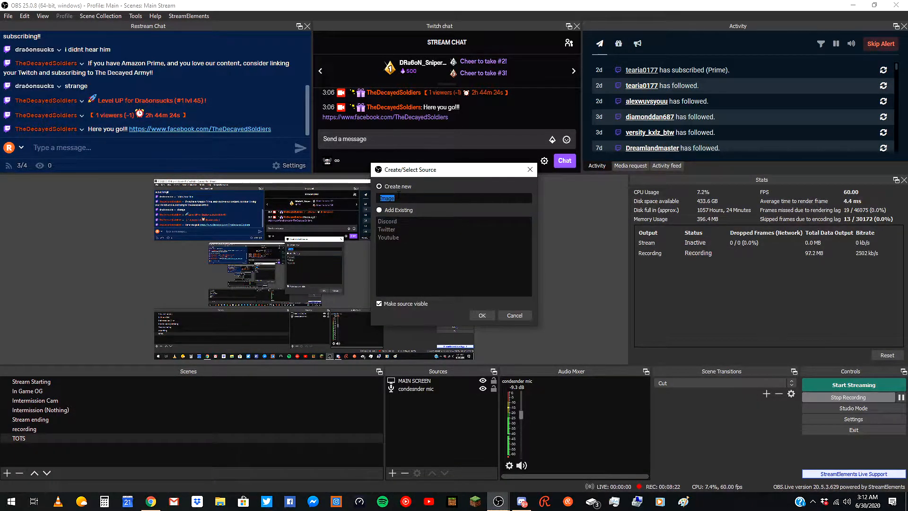
{"action": "left_click", "coordinate": [489, 313]}
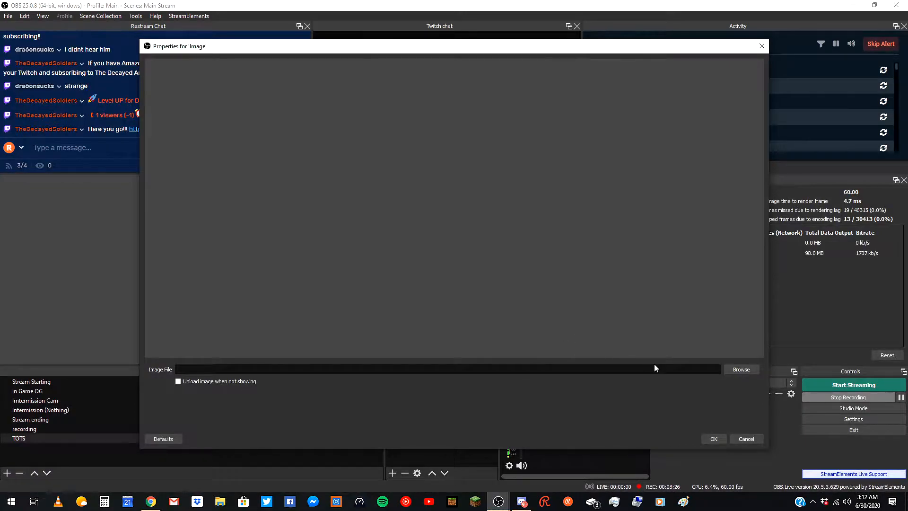
Load 1060_FrogFrogg.gif from the Desktop discord folder as the image file and confirm.
{"action": "left_click", "coordinate": [739, 370]}
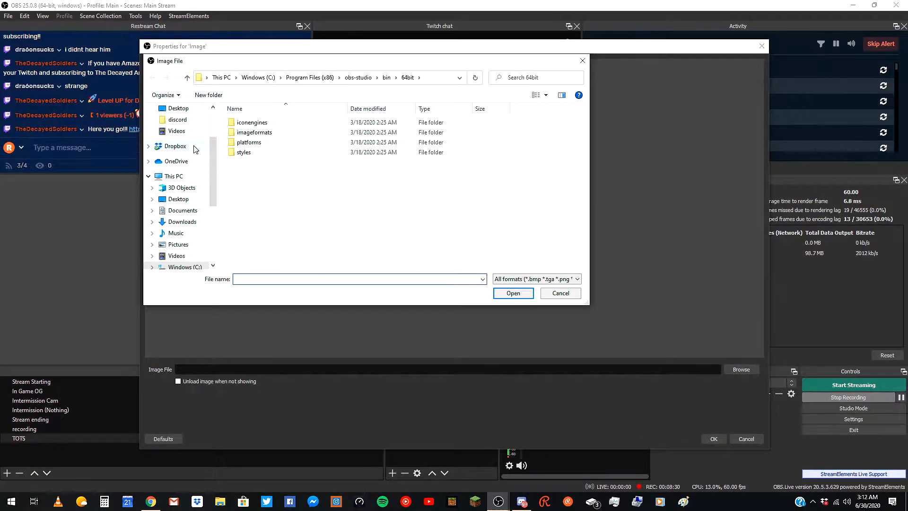
{"action": "scroll", "coordinate": [196, 150], "scroll_direction": "up", "scroll_amount": 1}
{"action": "left_click", "coordinate": [177, 143]}
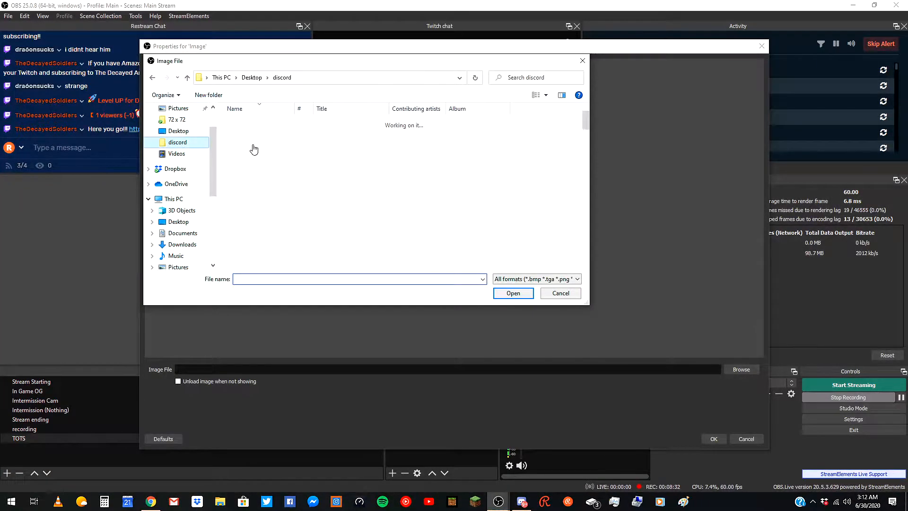
{"action": "double_click", "coordinate": [285, 150]}
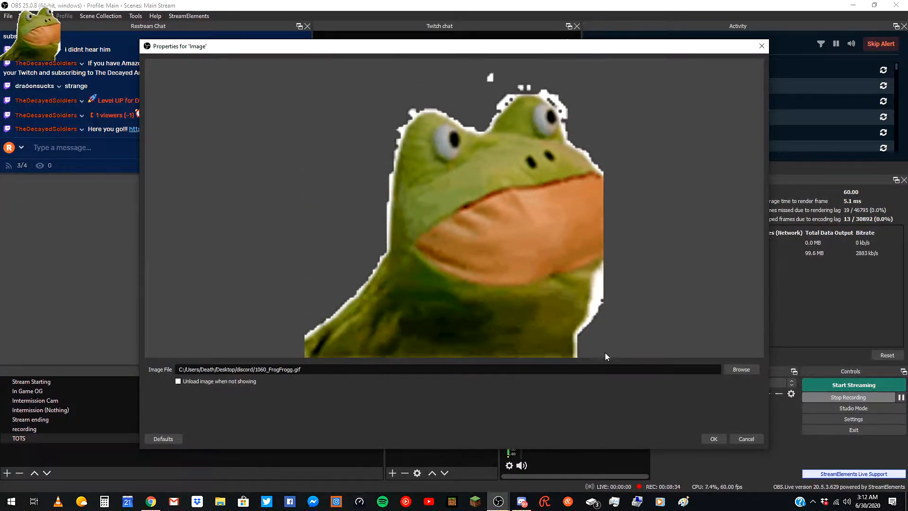
{"action": "left_click", "coordinate": [714, 440]}
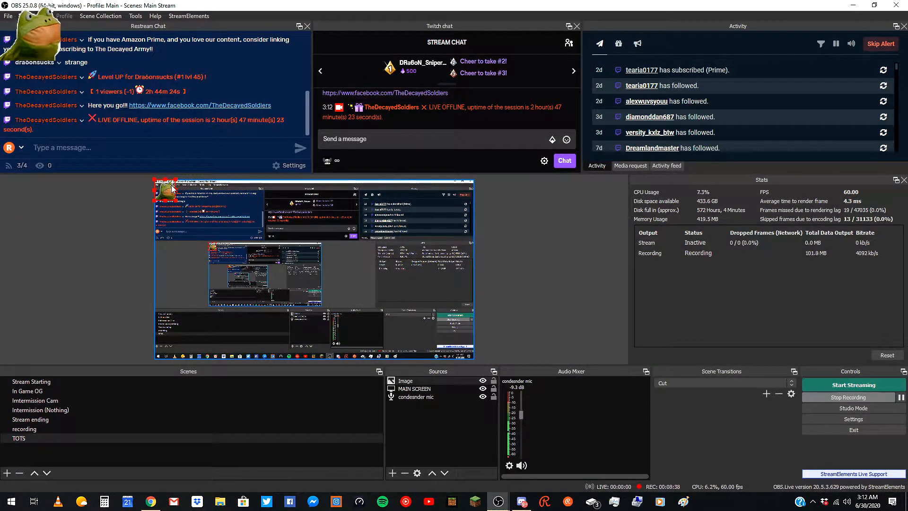
Move the frog image toward the centre of the preview.
{"action": "left_click_drag", "start_coordinate": [172, 197], "coordinate": [322, 279]}
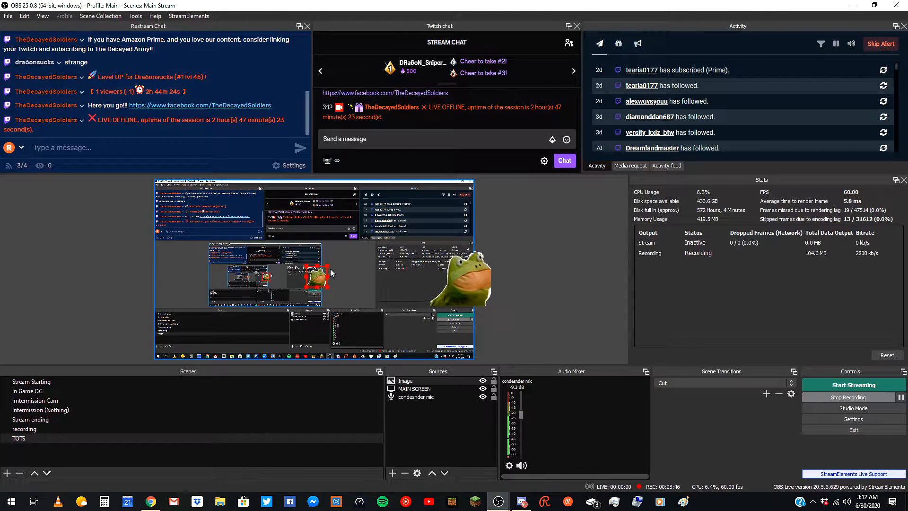
{"action": "left_click_drag", "start_coordinate": [328, 267], "coordinate": [368, 278]}
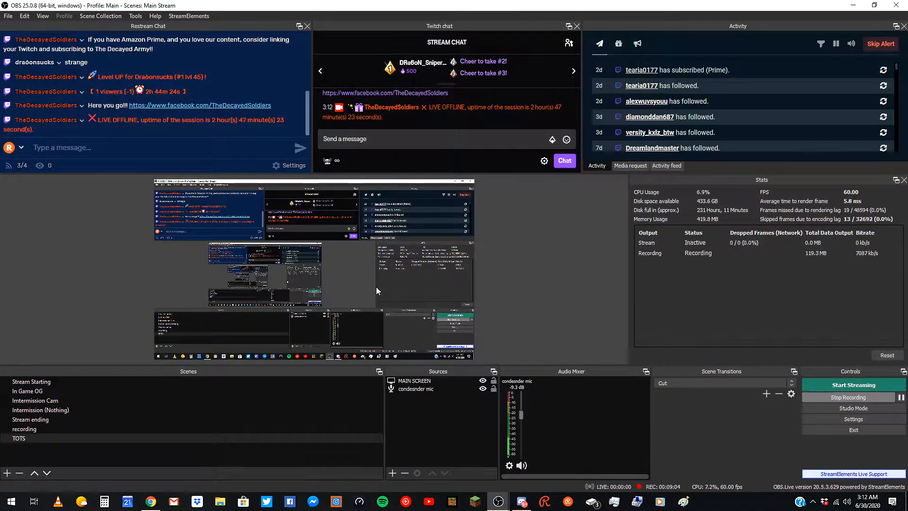
Add the existing image slide show TDS PP to the scene and reposition it in the preview.
{"action": "left_click", "coordinate": [394, 473]}
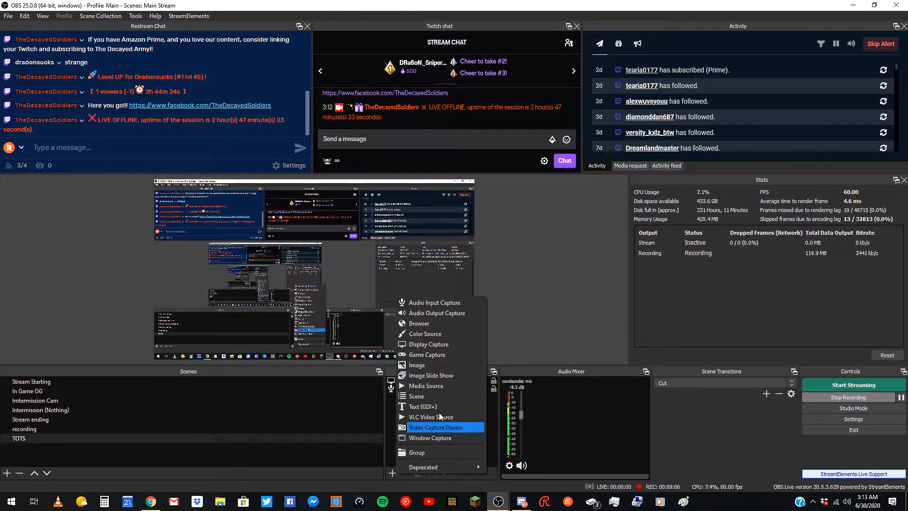
{"action": "left_click", "coordinate": [441, 376]}
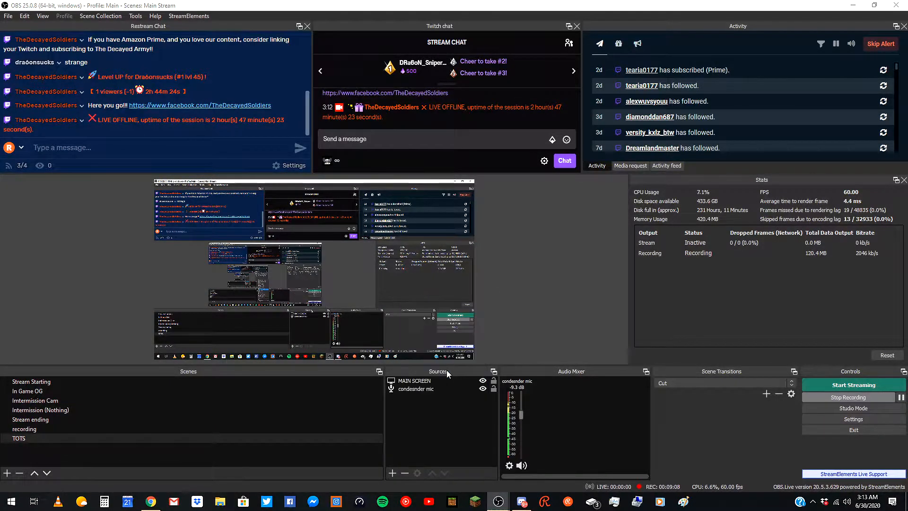
{"action": "left_click", "coordinate": [398, 211]}
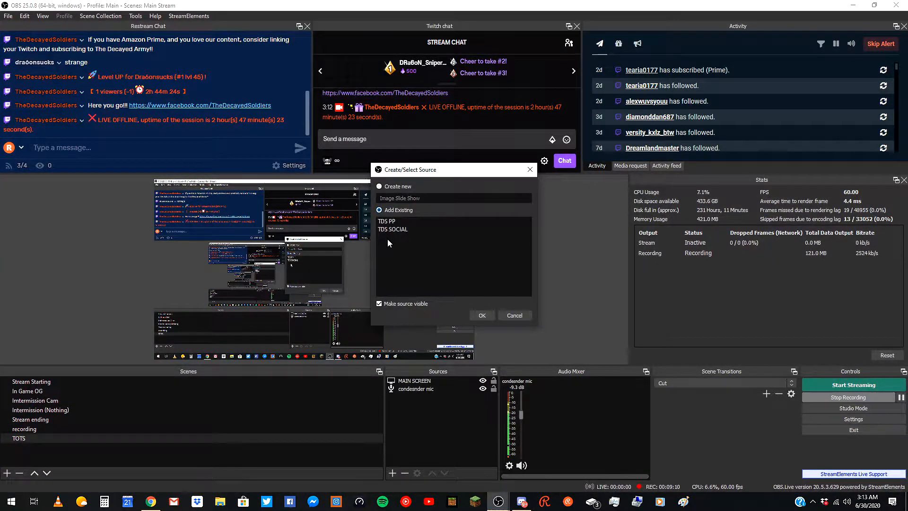
{"action": "left_click", "coordinate": [407, 220]}
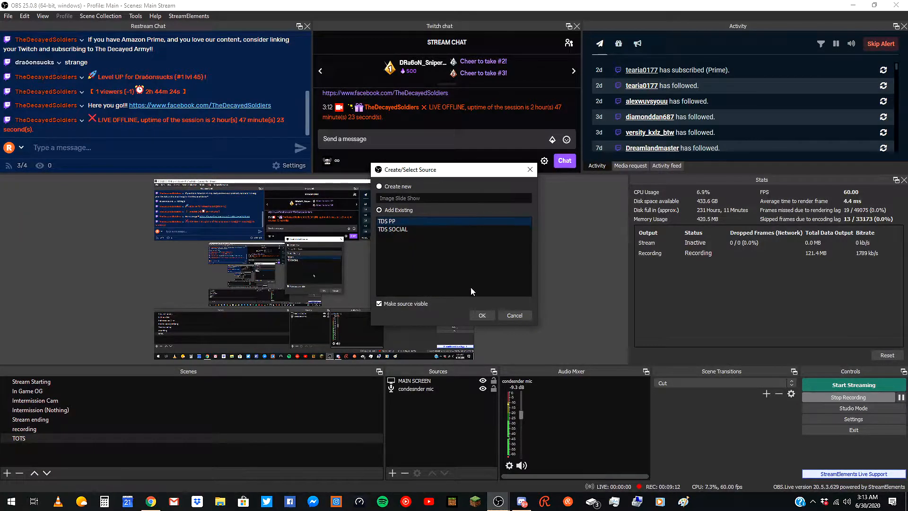
{"action": "left_click", "coordinate": [481, 314]}
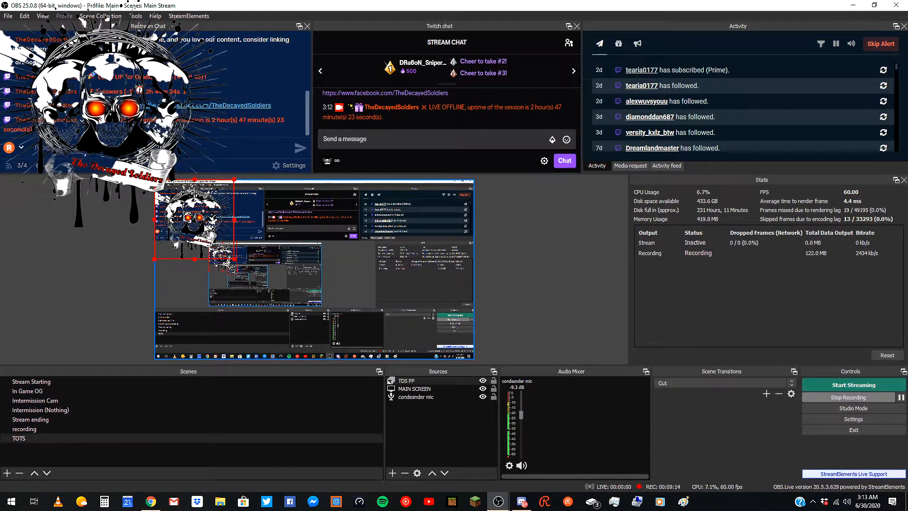
{"action": "left_click_drag", "start_coordinate": [431, 295], "coordinate": [309, 272]}
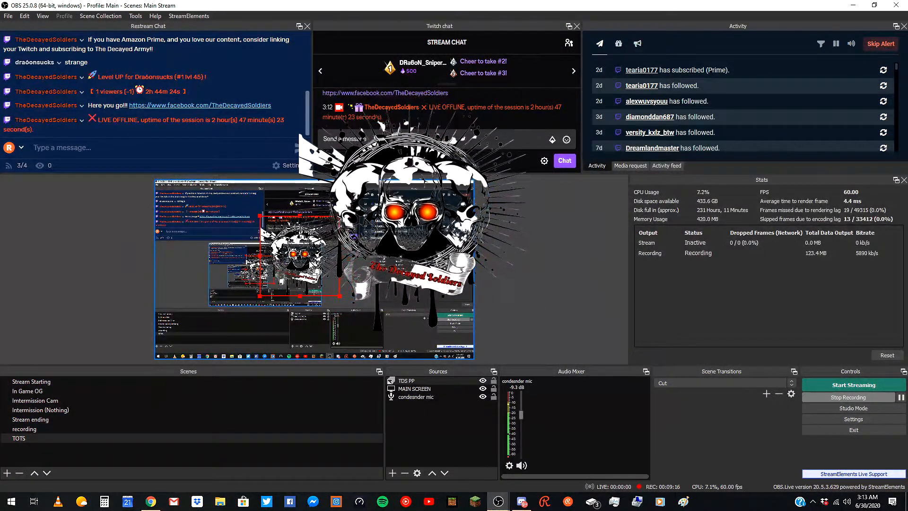
Examine the TDS PP slide show's visibility behavior, slide mode, transition, timing and bounding size options.
{"action": "double_click", "coordinate": [317, 293]}
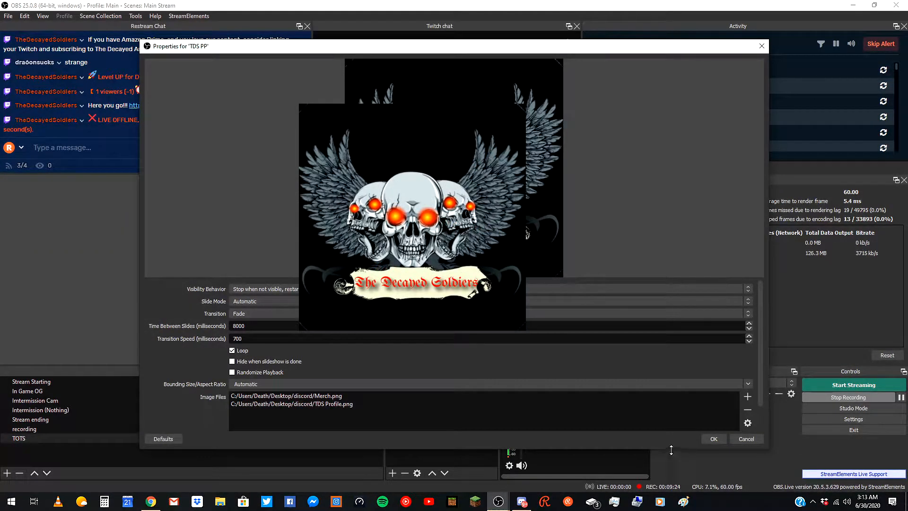
{"action": "left_click", "coordinate": [714, 439]}
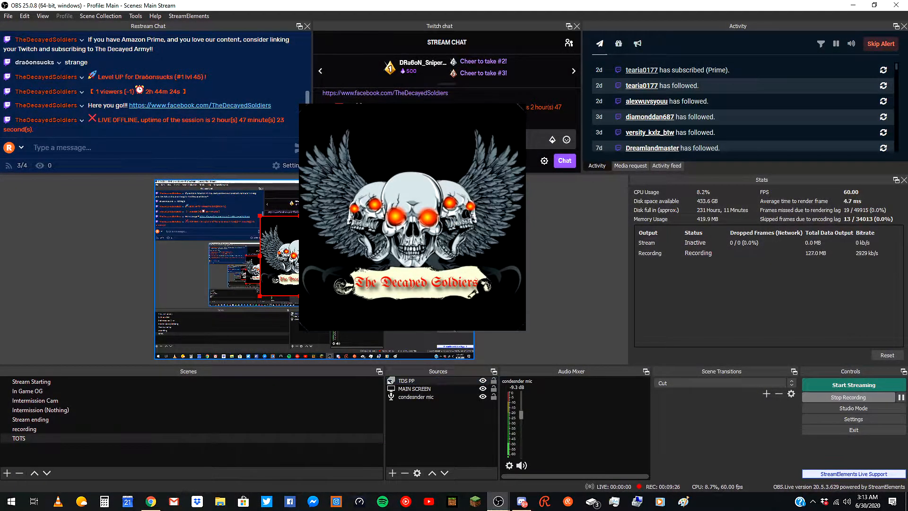
{"action": "double_click", "coordinate": [439, 378]}
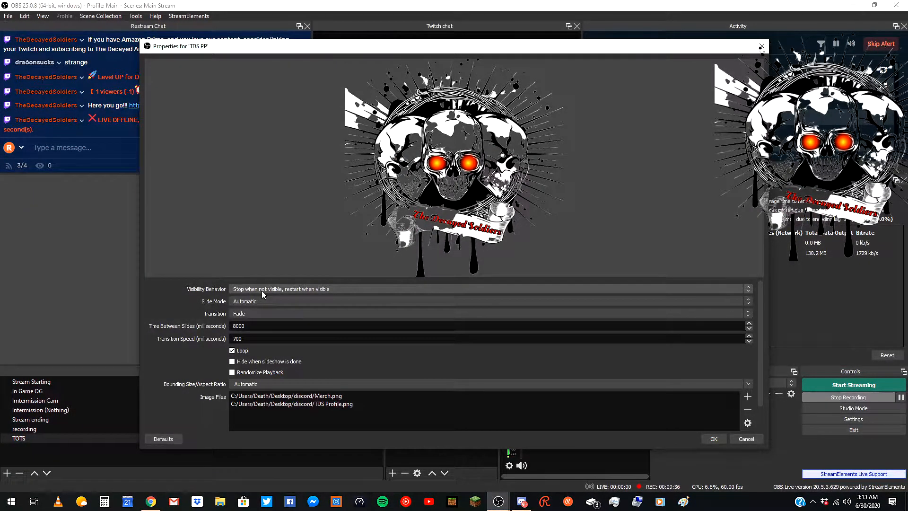
{"action": "left_click", "coordinate": [259, 290]}
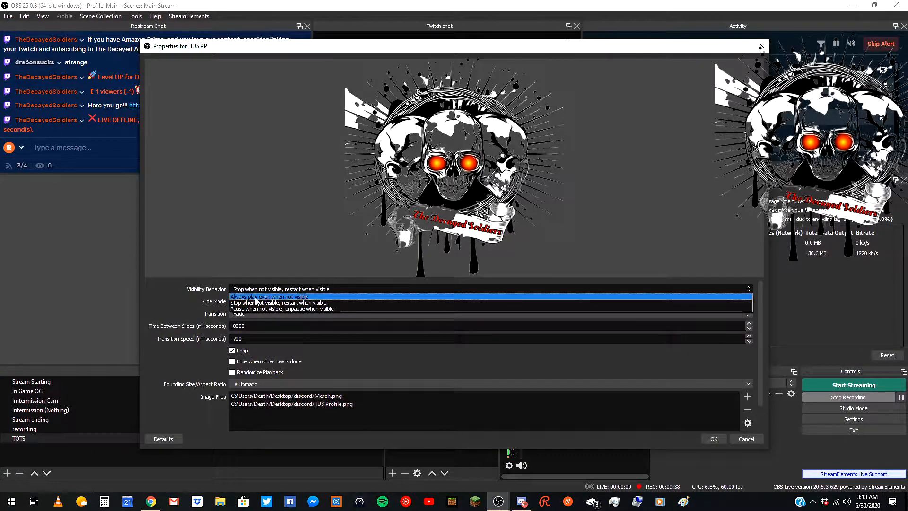
{"action": "left_click", "coordinate": [253, 301]}
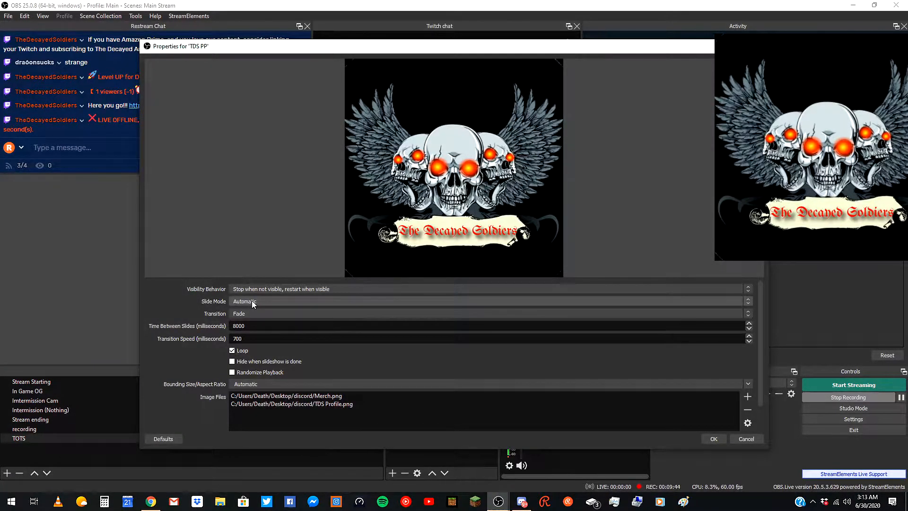
{"action": "left_click", "coordinate": [253, 303]}
{"action": "left_click", "coordinate": [251, 309]}
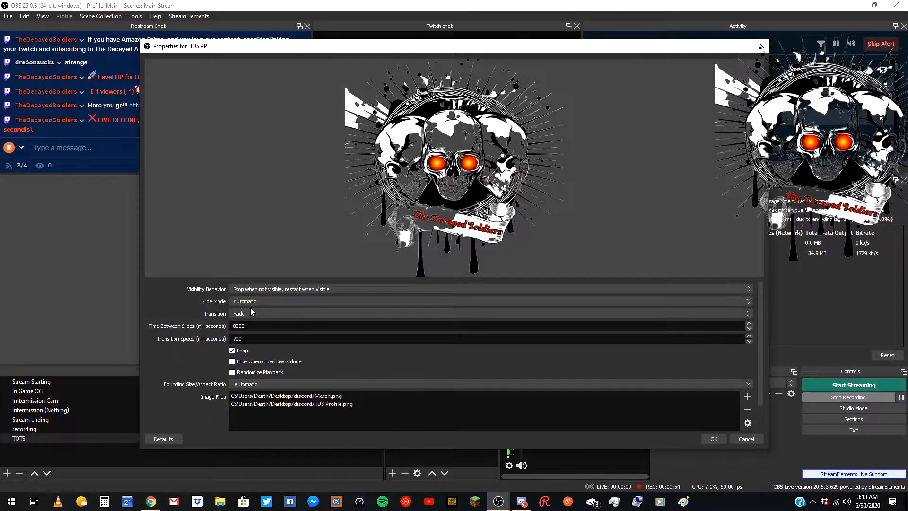
{"action": "left_click", "coordinate": [251, 312]}
{"action": "left_click", "coordinate": [238, 327]}
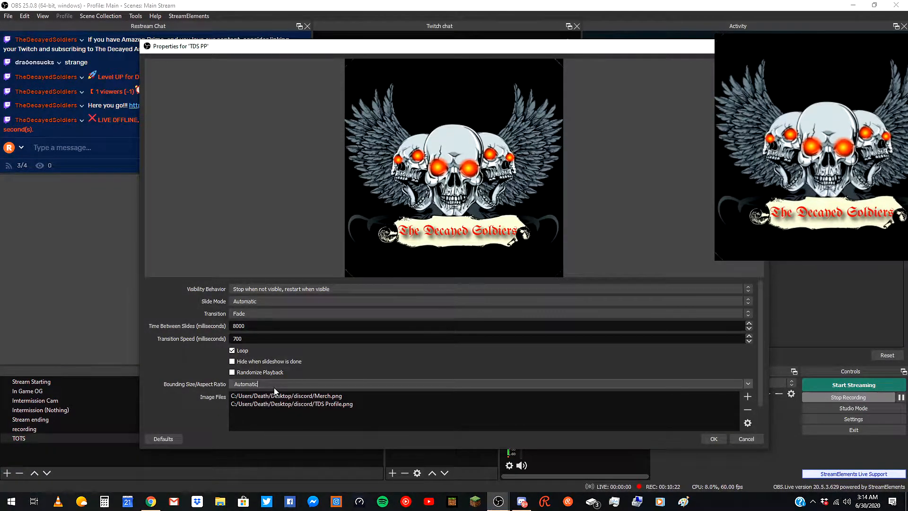
{"action": "left_click", "coordinate": [743, 385]}
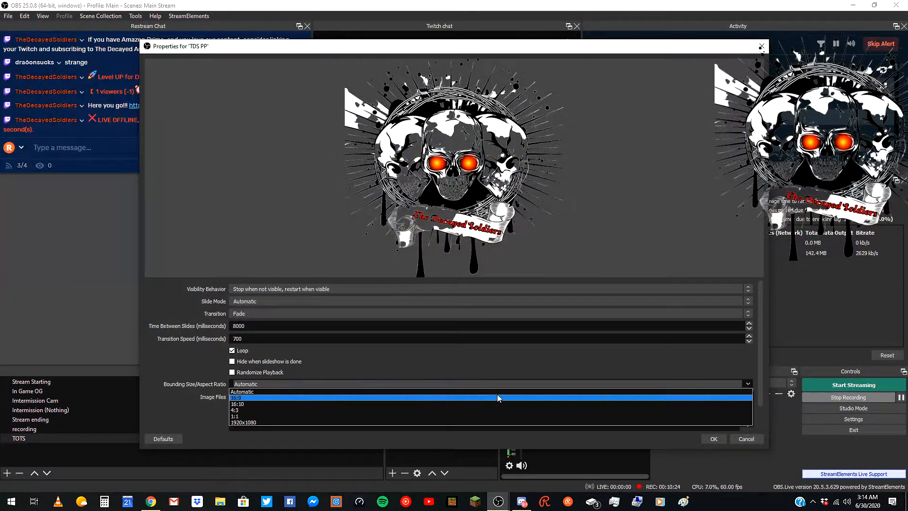
{"action": "left_click", "coordinate": [195, 365]}
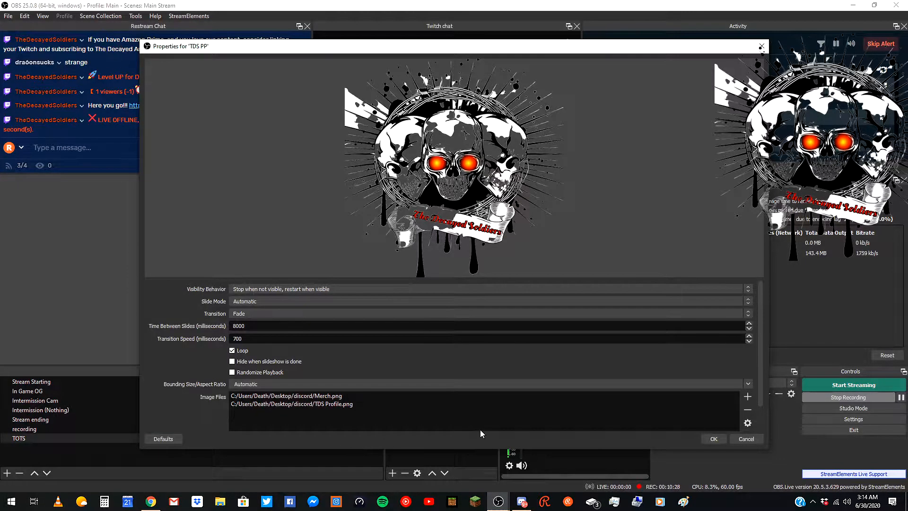
{"action": "scroll", "coordinate": [679, 414], "scroll_direction": "down", "scroll_amount": 1}
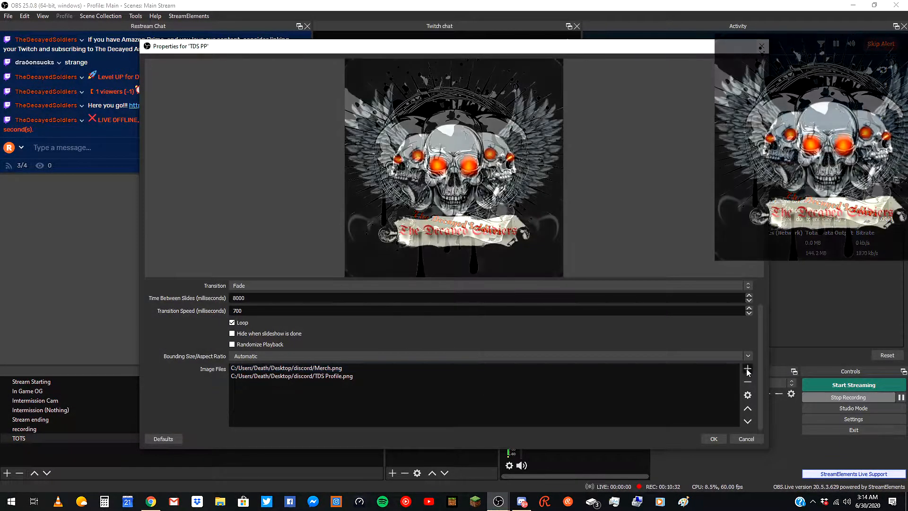
Browse for image files to add to the slide show without adding any, and close the properties.
{"action": "left_click", "coordinate": [747, 370]}
{"action": "left_click", "coordinate": [767, 374]}
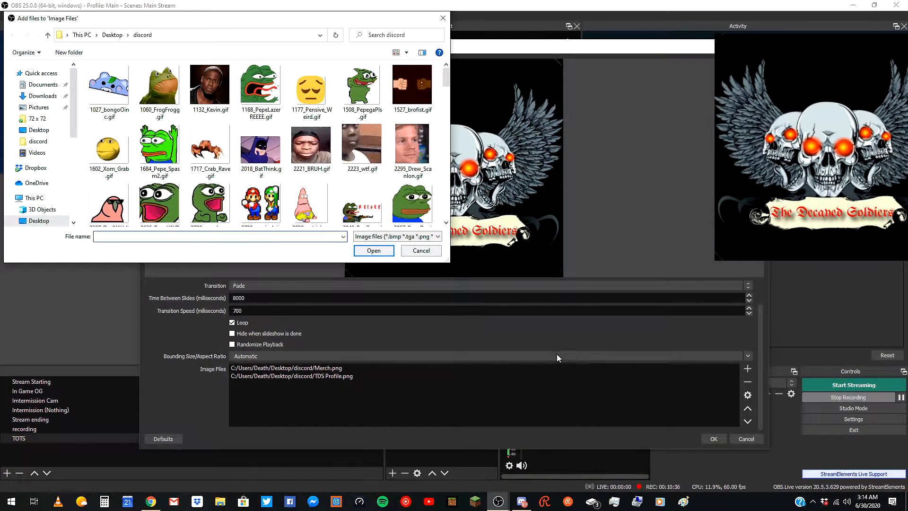
{"action": "left_click", "coordinate": [421, 250]}
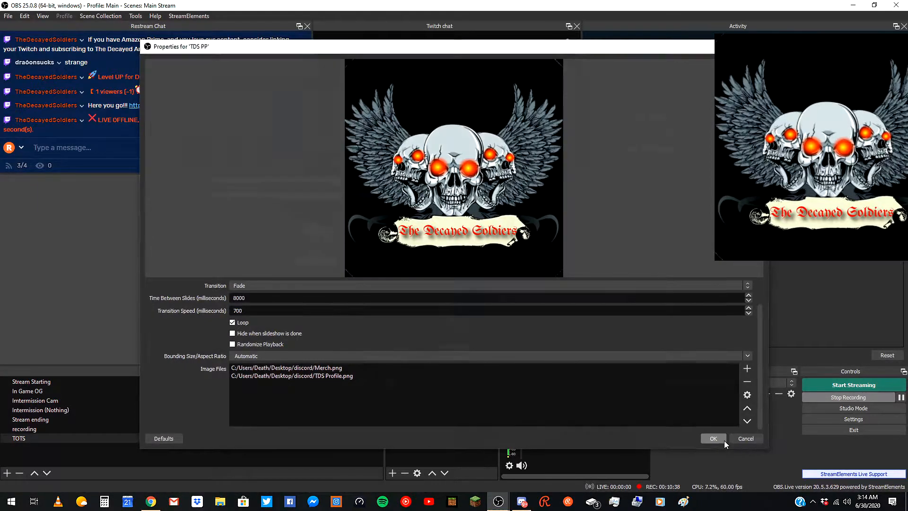
{"action": "left_click", "coordinate": [714, 439]}
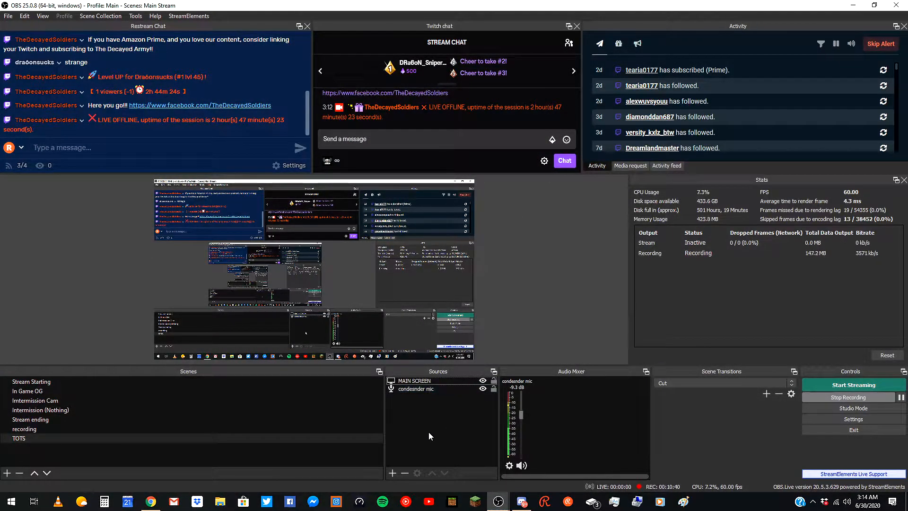
Add a new media source that plays the Rosster REmix.mp3 file from the Desktop.
{"action": "left_click", "coordinate": [393, 472]}
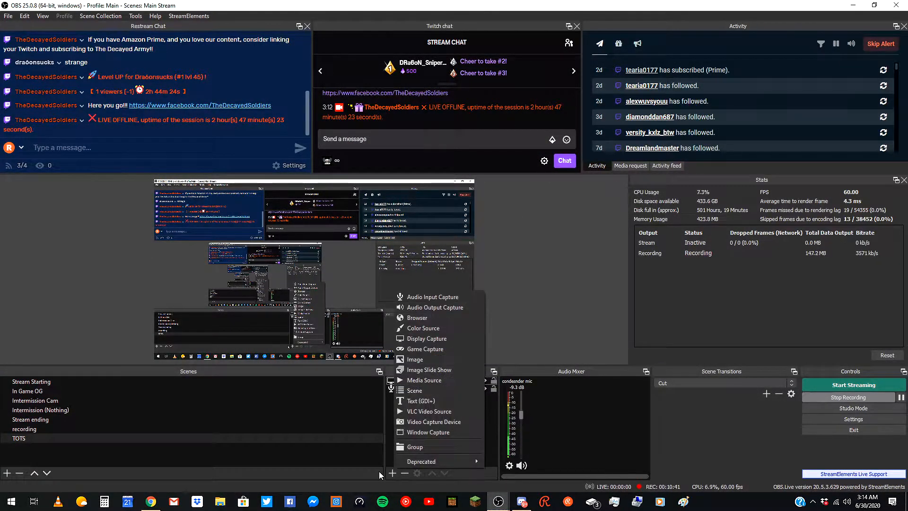
{"action": "left_click", "coordinate": [429, 381]}
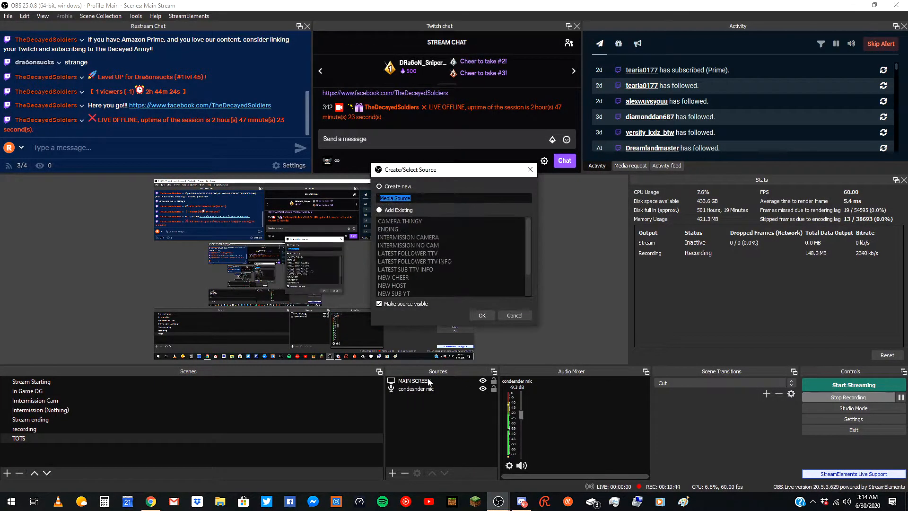
{"action": "left_click", "coordinate": [481, 315]}
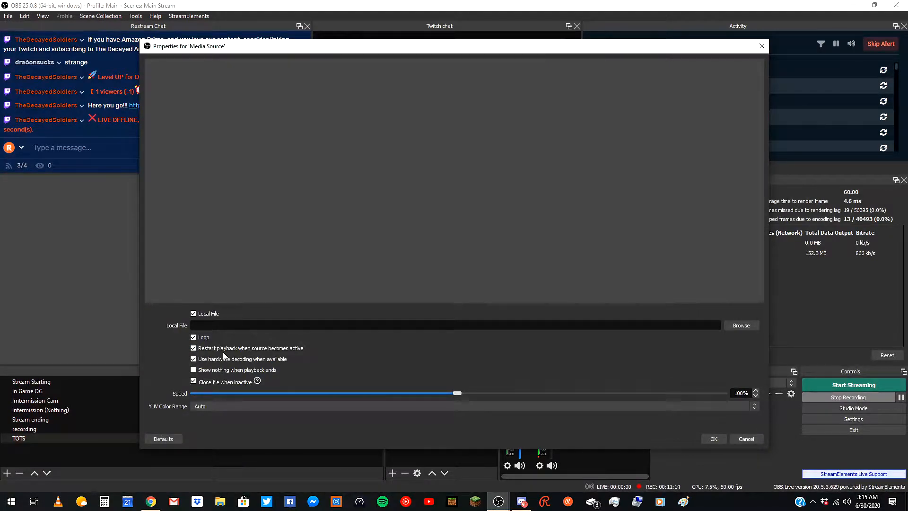
{"action": "left_click", "coordinate": [741, 326]}
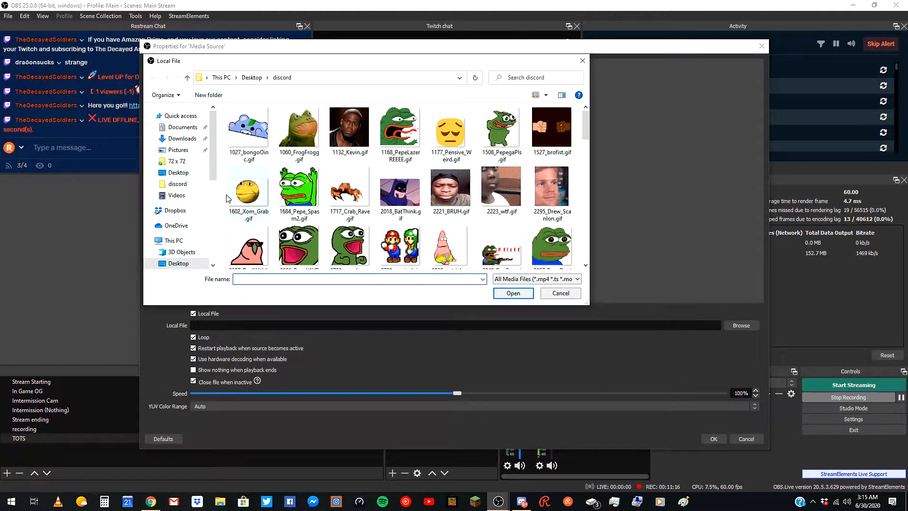
{"action": "left_click", "coordinate": [179, 173]}
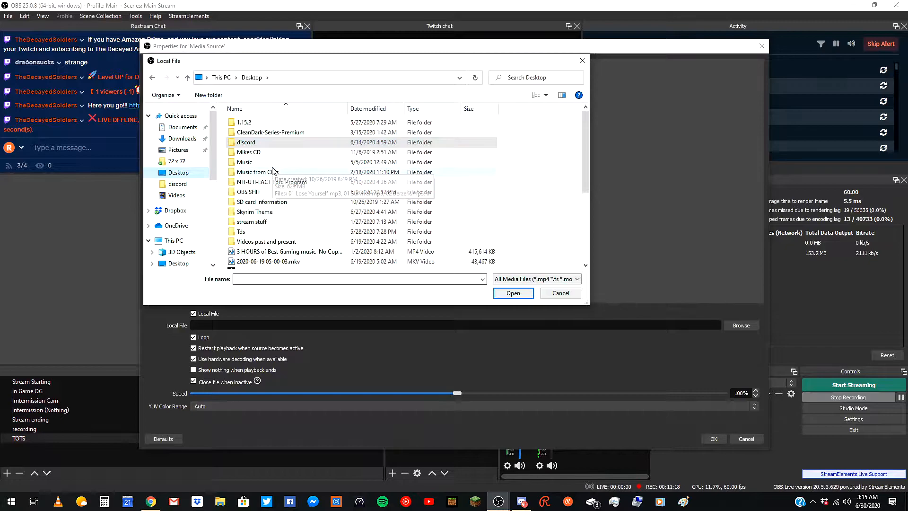
{"action": "scroll", "coordinate": [282, 198], "scroll_direction": "down", "scroll_amount": 1}
{"action": "scroll", "coordinate": [282, 198], "scroll_direction": "down", "scroll_amount": 1}
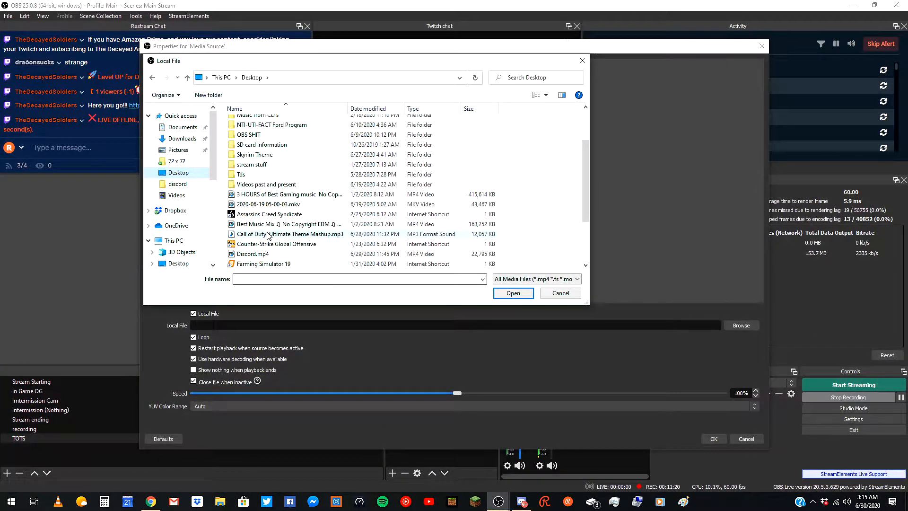
{"action": "scroll", "coordinate": [279, 227], "scroll_direction": "down", "scroll_amount": 1}
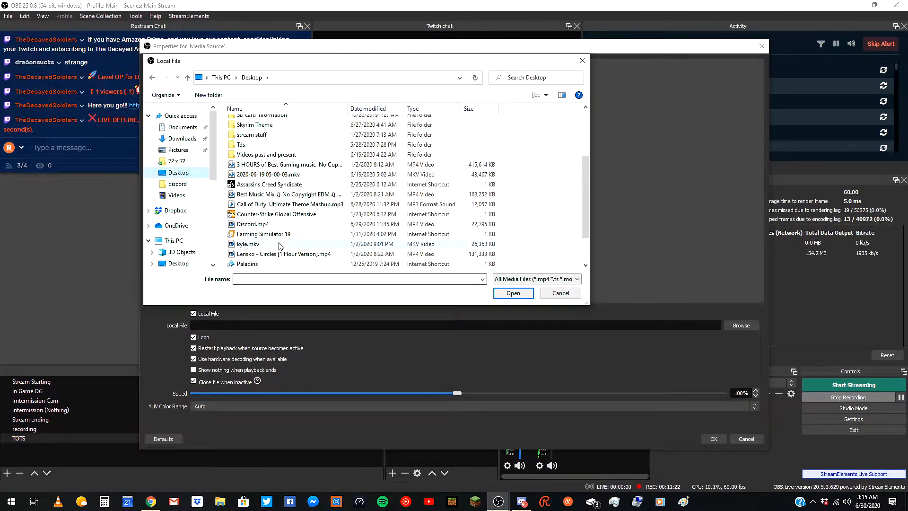
{"action": "scroll", "coordinate": [283, 239], "scroll_direction": "down", "scroll_amount": 1}
{"action": "double_click", "coordinate": [281, 244]}
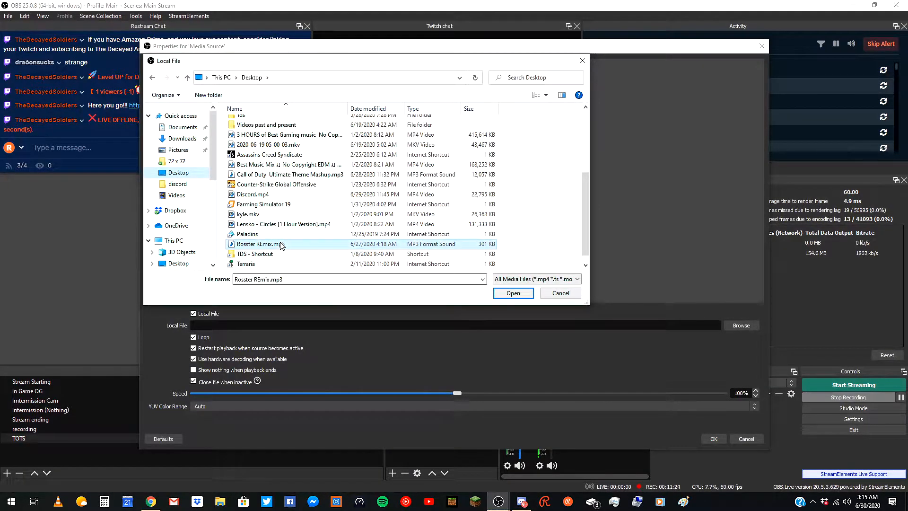
{"action": "left_click", "coordinate": [722, 435]}
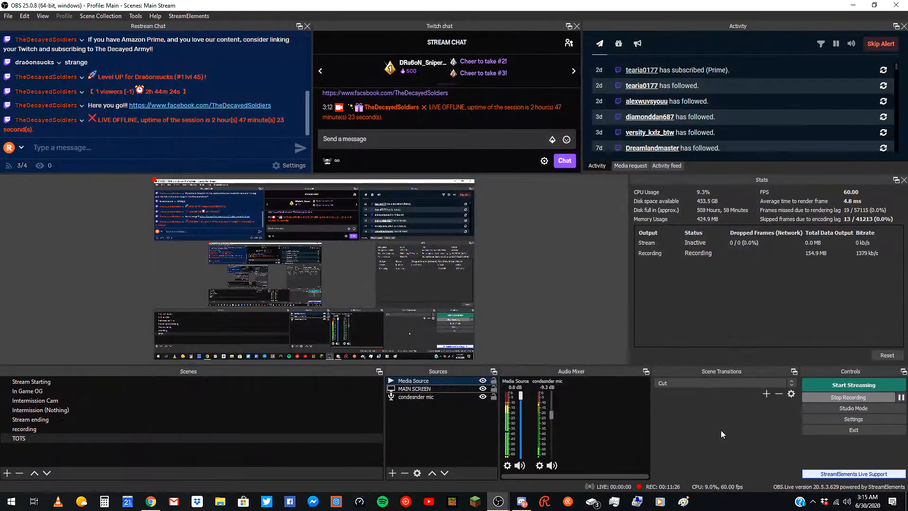
Lower the media source's volume in the audio mixer, then delete the media source from the scene.
{"action": "left_click_drag", "start_coordinate": [521, 398], "coordinate": [513, 435]}
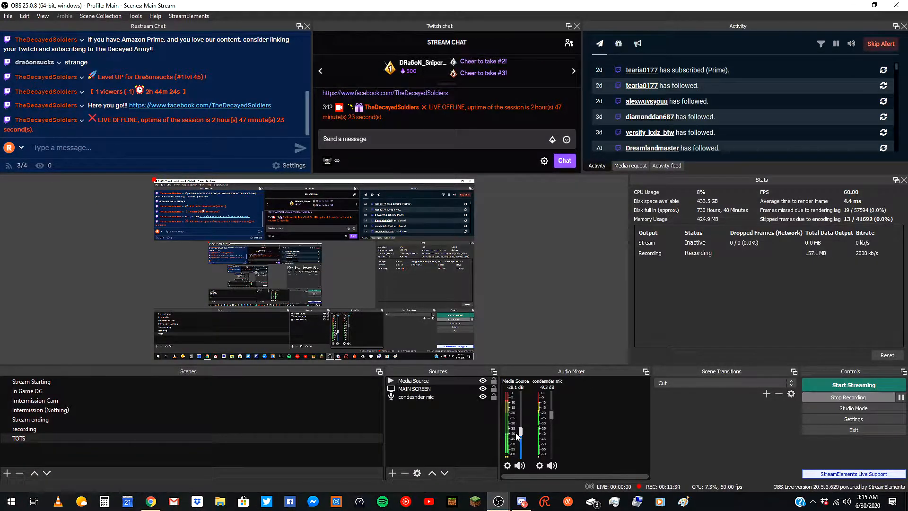
{"action": "left_click", "coordinate": [454, 381]}
{"action": "key", "text": "Delete"}
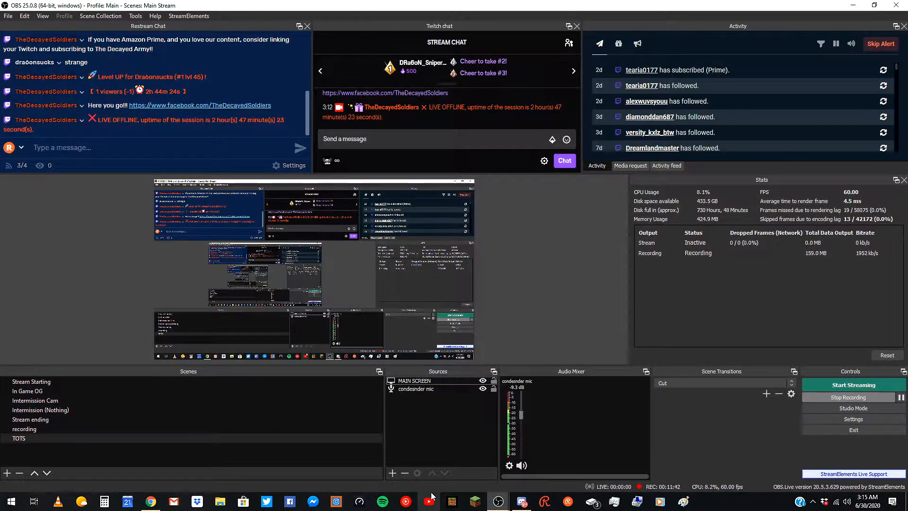
Add the existing In Game OG scene as a source in the current scene.
{"action": "left_click", "coordinate": [394, 472]}
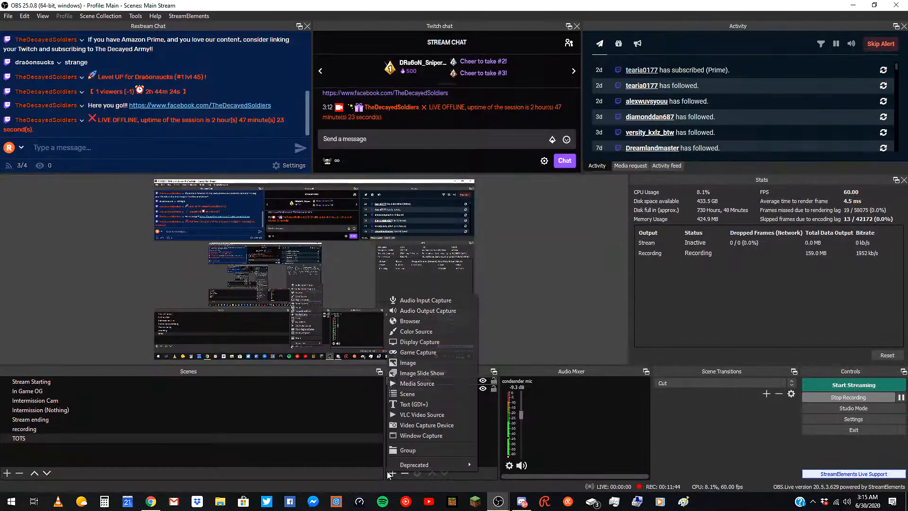
{"action": "left_click", "coordinate": [430, 397]}
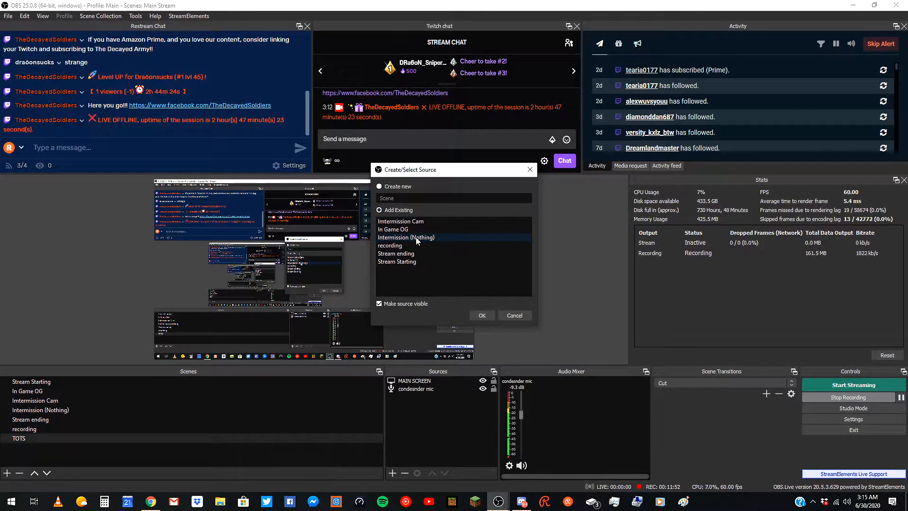
{"action": "left_click", "coordinate": [402, 229]}
{"action": "left_click", "coordinate": [482, 315]}
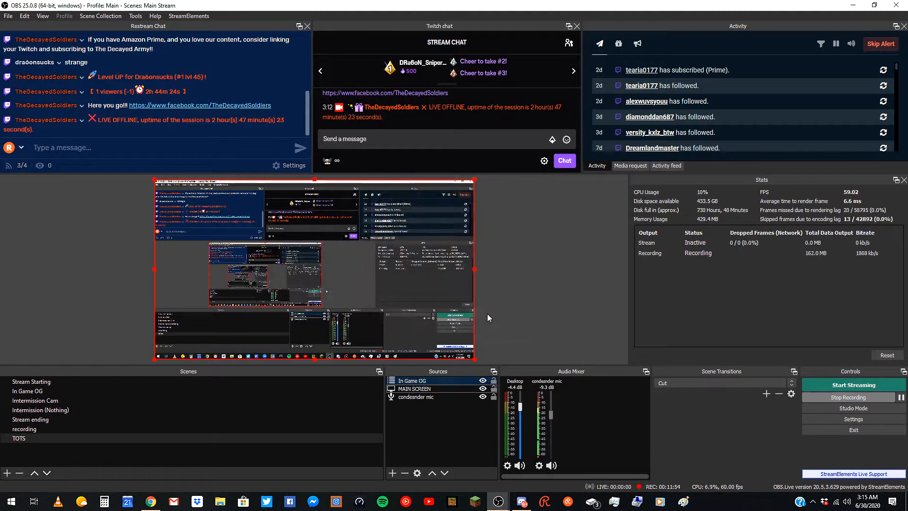
Resize and reposition the In Game OG scene source in the preview.
{"action": "left_click_drag", "start_coordinate": [474, 360], "coordinate": [314, 269]}
{"action": "left_click_drag", "start_coordinate": [252, 224], "coordinate": [317, 260]}
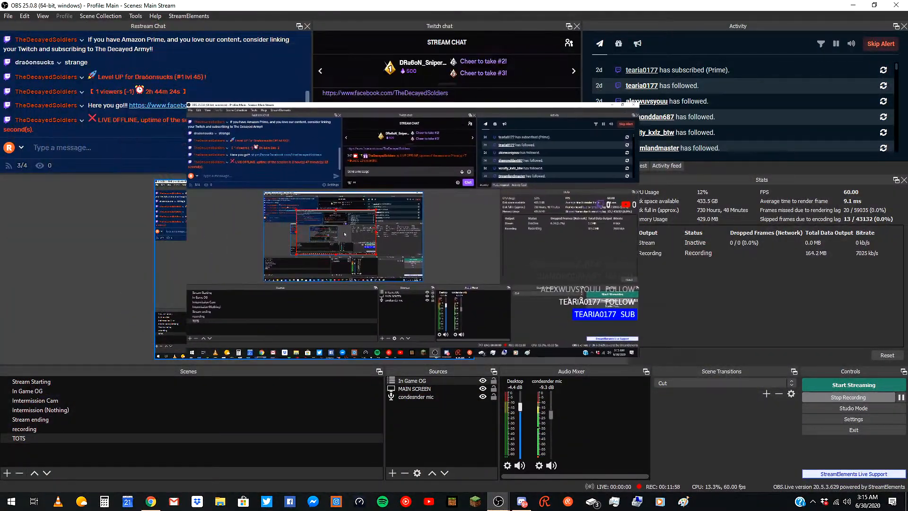
{"action": "left_click_drag", "start_coordinate": [380, 306], "coordinate": [450, 344]}
{"action": "left_click_drag", "start_coordinate": [380, 280], "coordinate": [361, 275]}
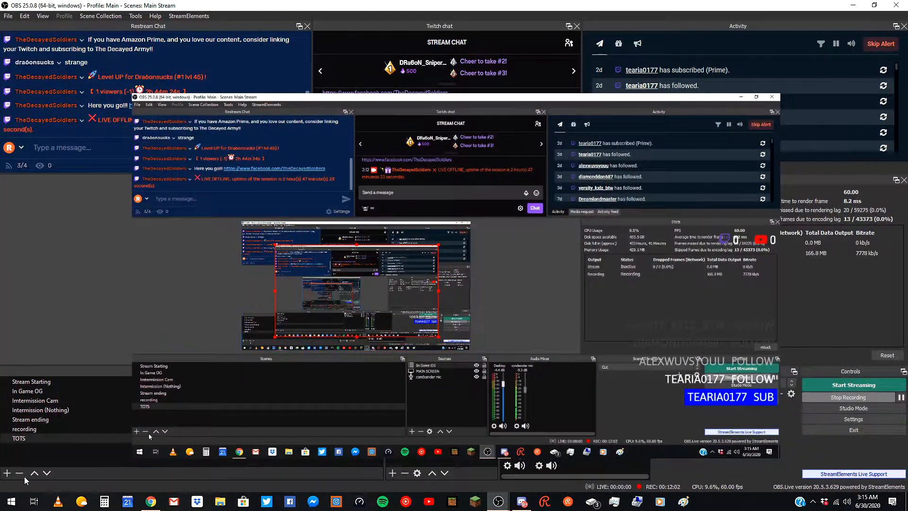
Open the In Game OG scene and toggle the visibility of several of its sources.
{"action": "left_click", "coordinate": [33, 393]}
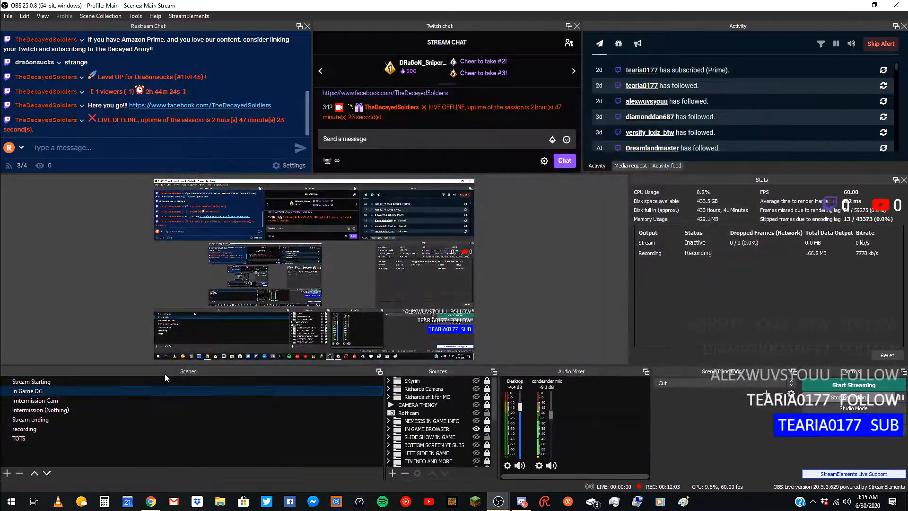
{"action": "scroll", "coordinate": [448, 422], "scroll_direction": "down", "scroll_amount": 1}
{"action": "left_click", "coordinate": [476, 397]}
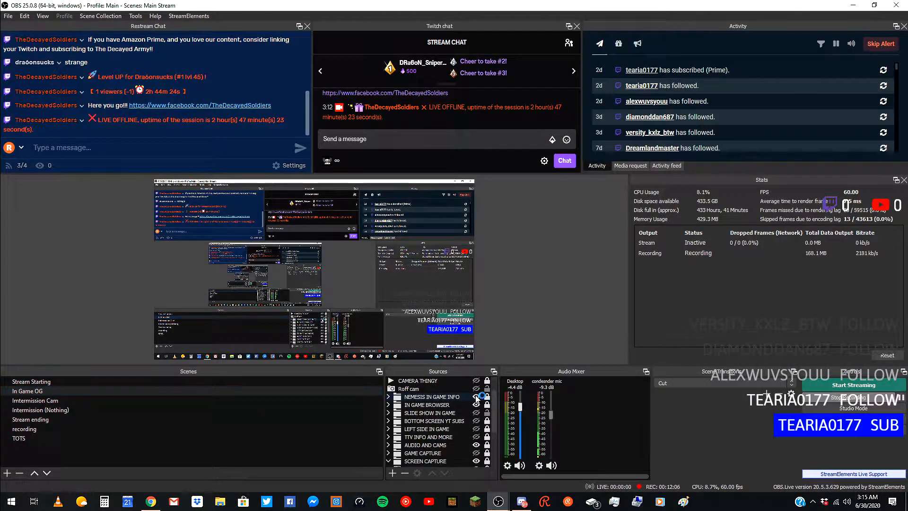
{"action": "left_click", "coordinate": [476, 413]}
{"action": "left_click", "coordinate": [477, 420]}
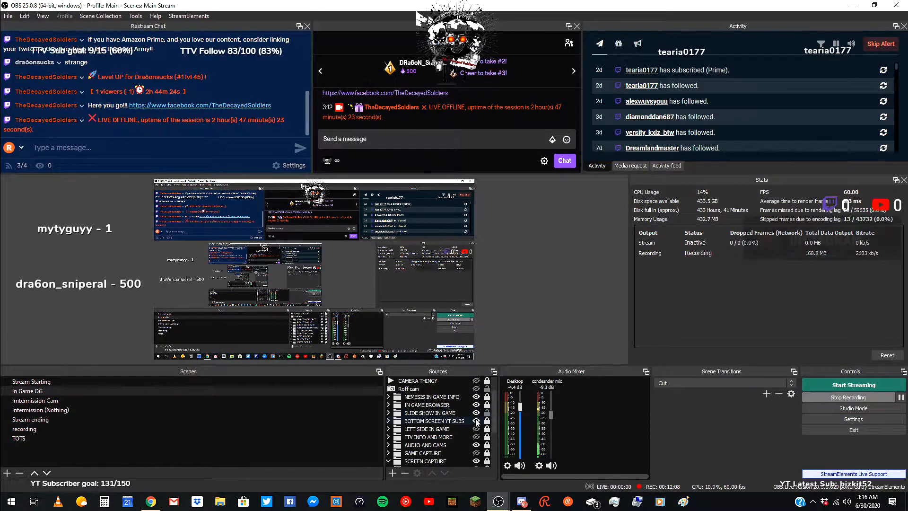
{"action": "left_click", "coordinate": [476, 429]}
{"action": "left_click", "coordinate": [477, 437]}
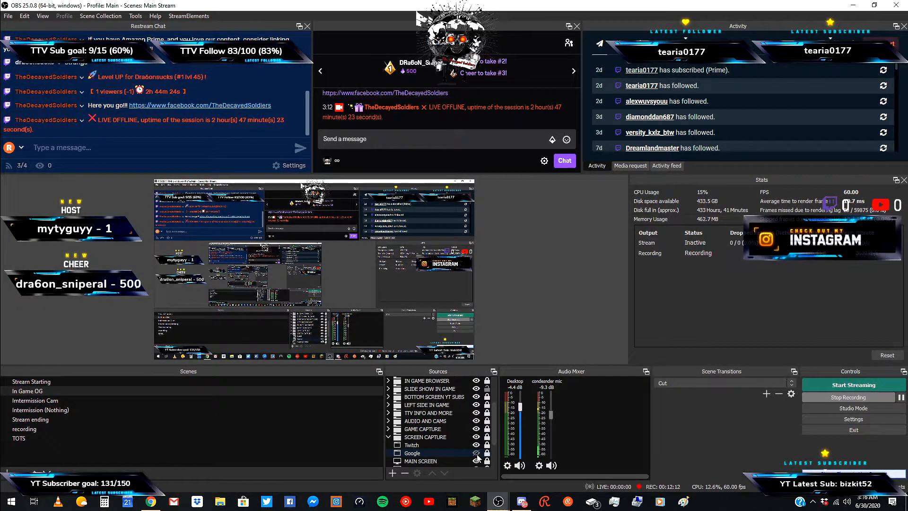
{"action": "left_click", "coordinate": [477, 453]}
{"action": "scroll", "coordinate": [476, 440], "scroll_direction": "down", "scroll_amount": 3}
{"action": "left_click", "coordinate": [477, 413]}
{"action": "left_click", "coordinate": [476, 404]}
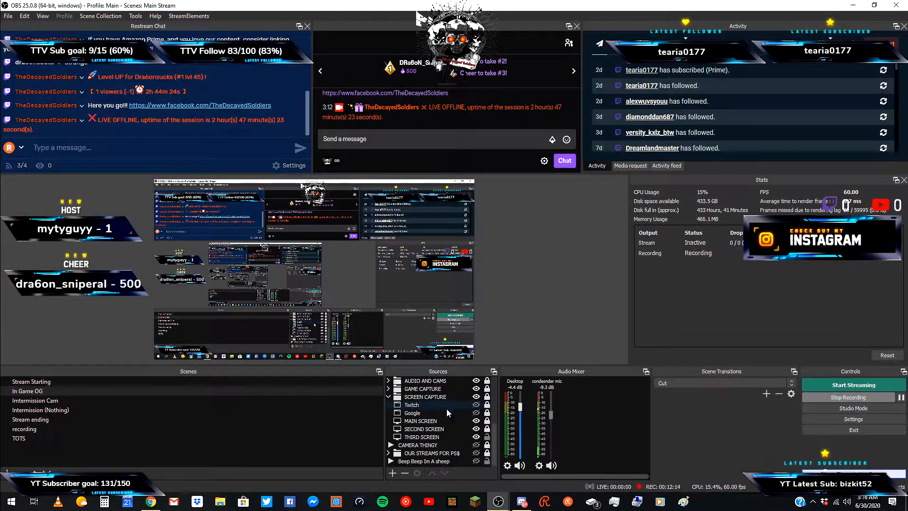
Return to the TOTS scene.
{"action": "left_click", "coordinate": [388, 397]}
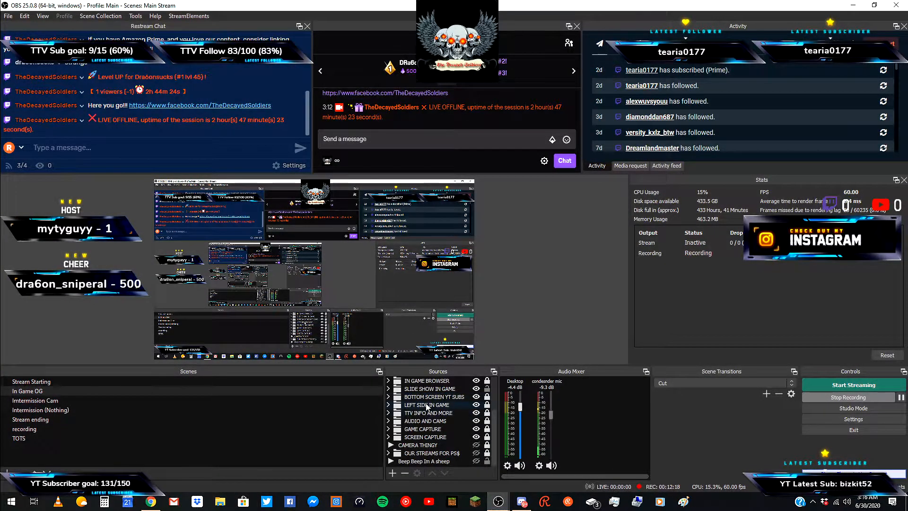
{"action": "scroll", "coordinate": [421, 411], "scroll_direction": "down", "scroll_amount": 3}
{"action": "left_click", "coordinate": [46, 437]}
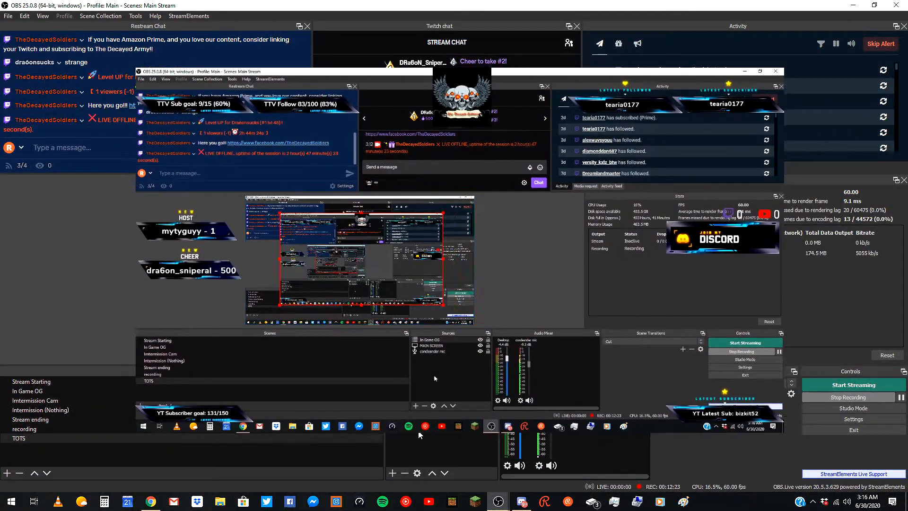
Open the In Game OG source's properties, close them, and delete the source from the TOTS scene.
{"action": "double_click", "coordinate": [418, 381]}
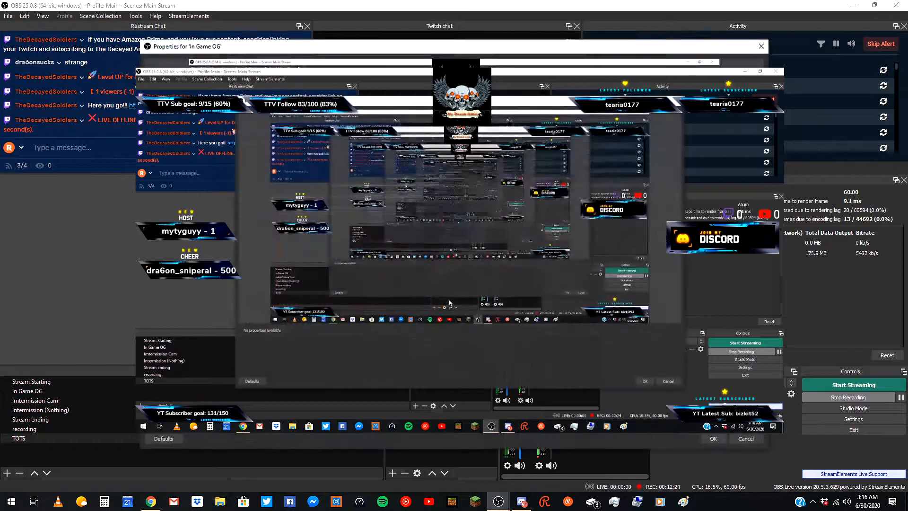
{"action": "left_click", "coordinate": [714, 439]}
{"action": "key", "text": "Delete"}
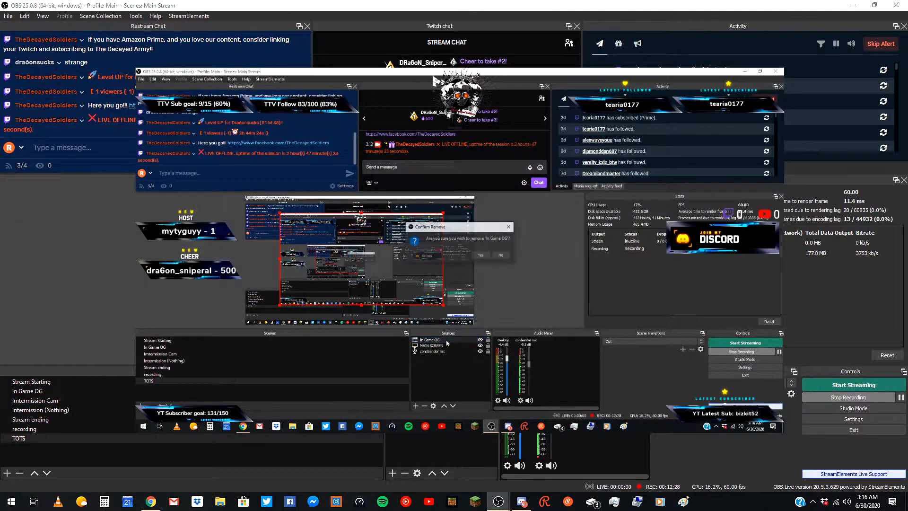
{"action": "key", "text": "Return"}
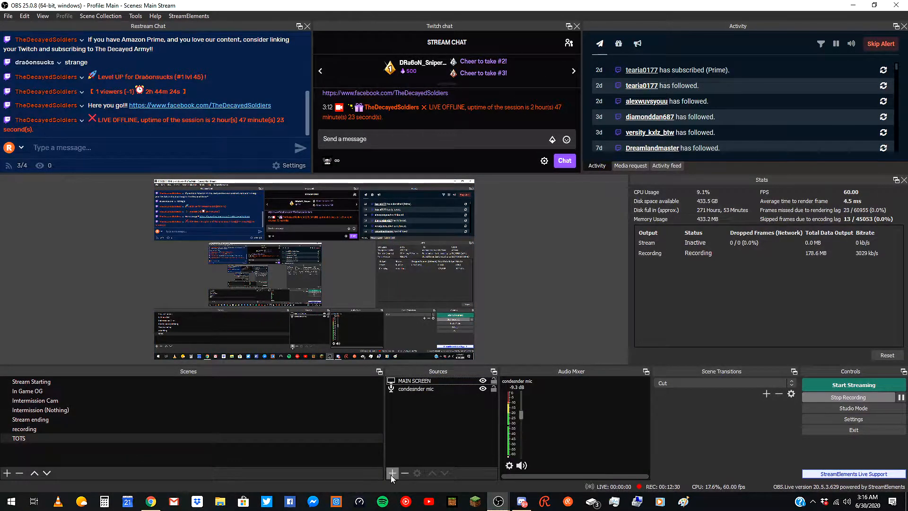
Add the existing Stream Starting scene as a source, then delete it.
{"action": "left_click", "coordinate": [392, 473]}
{"action": "left_click", "coordinate": [429, 397]}
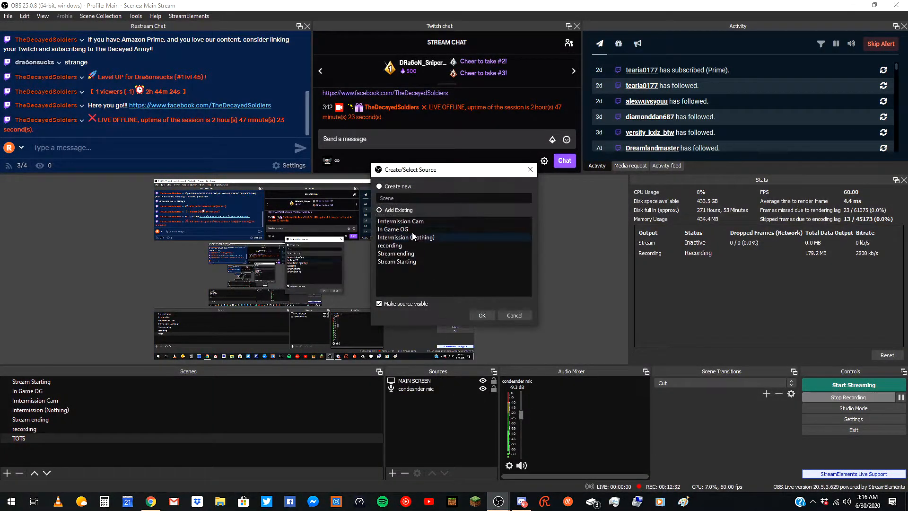
{"action": "left_click", "coordinate": [392, 262]}
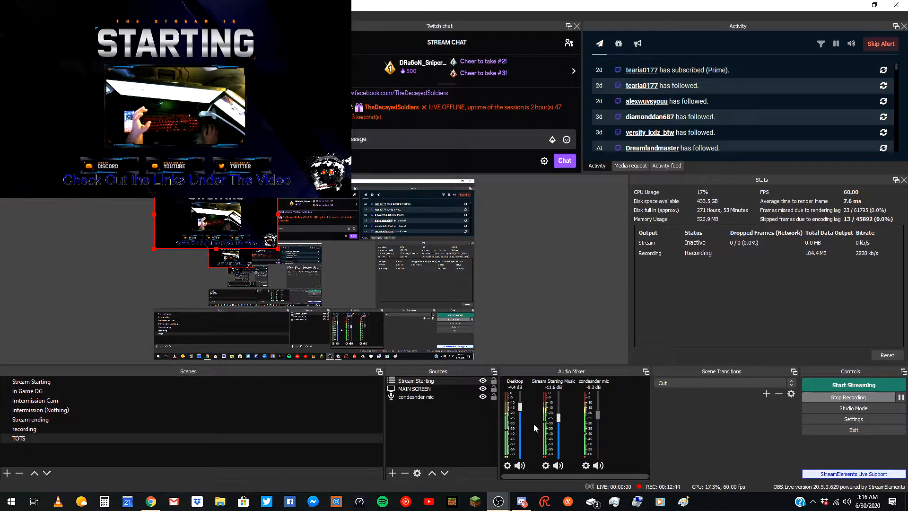
{"action": "left_click", "coordinate": [451, 382]}
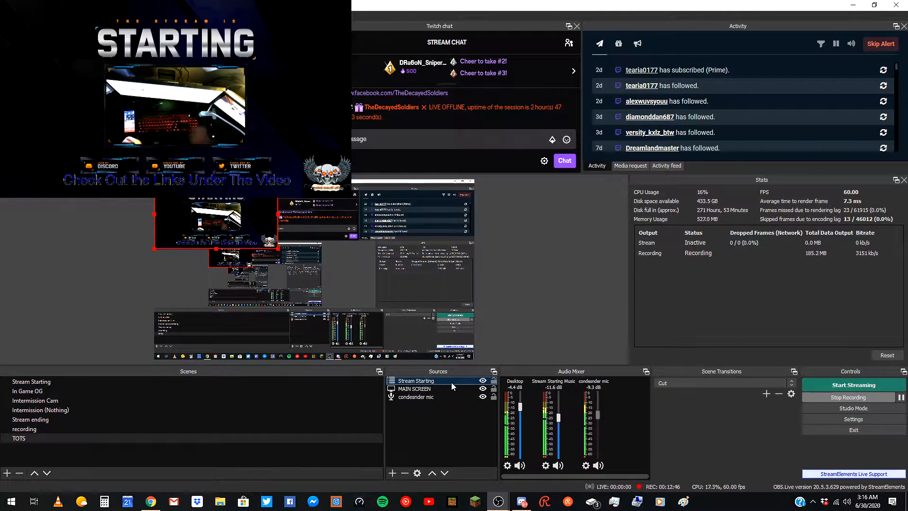
{"action": "key", "text": "Delete"}
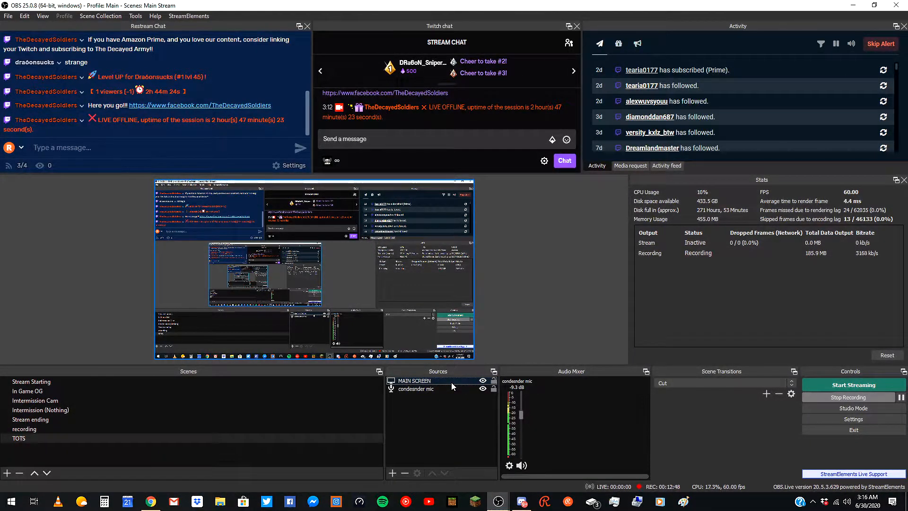
Add a new Text (GDI+) source and set its font to Arial Regular.
{"action": "left_click", "coordinate": [392, 473]}
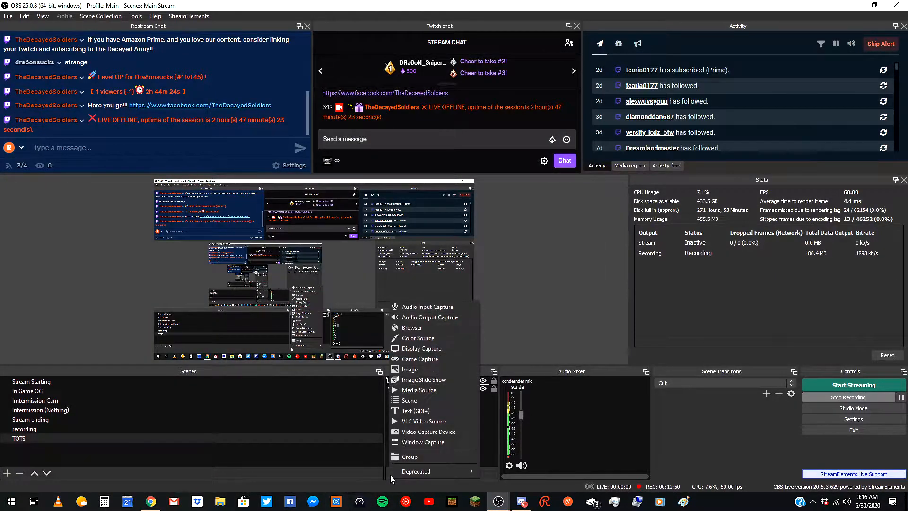
{"action": "left_click", "coordinate": [417, 410]}
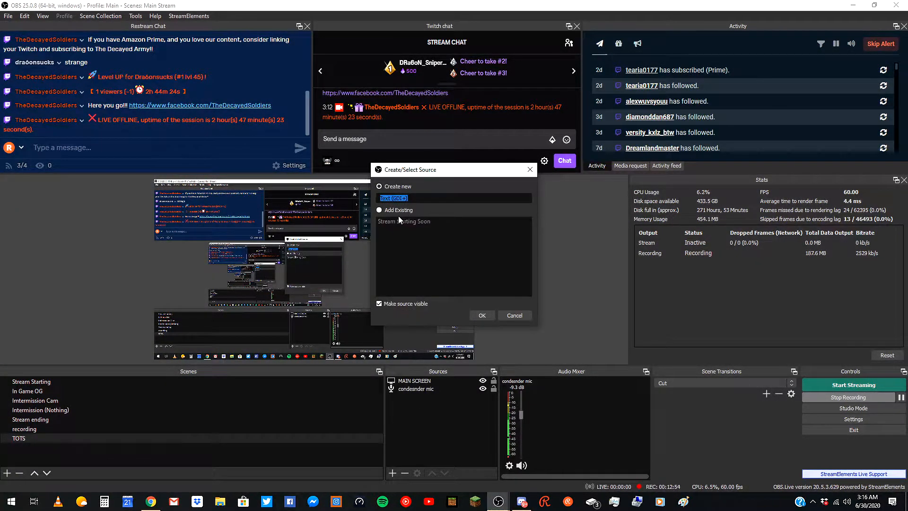
{"action": "left_click", "coordinate": [481, 315]}
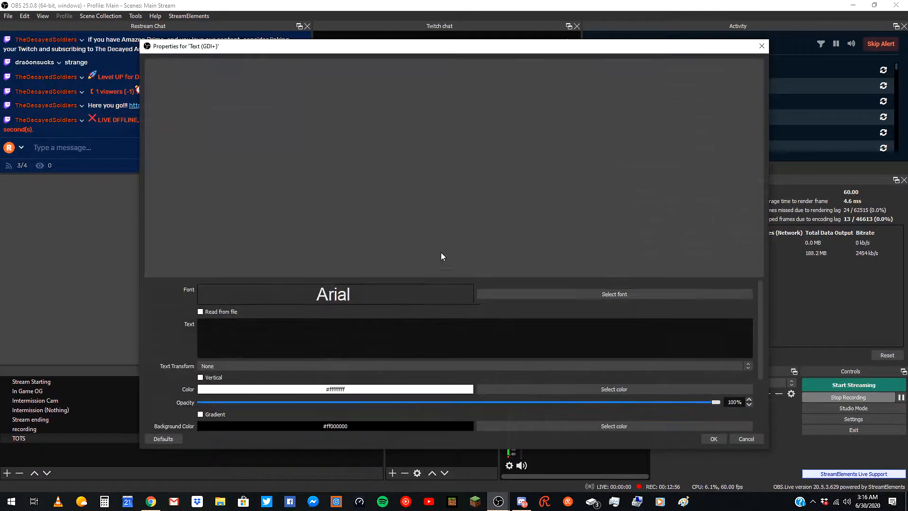
{"action": "left_click", "coordinate": [573, 295]}
{"action": "scroll", "coordinate": [415, 203], "scroll_direction": "down", "scroll_amount": 20}
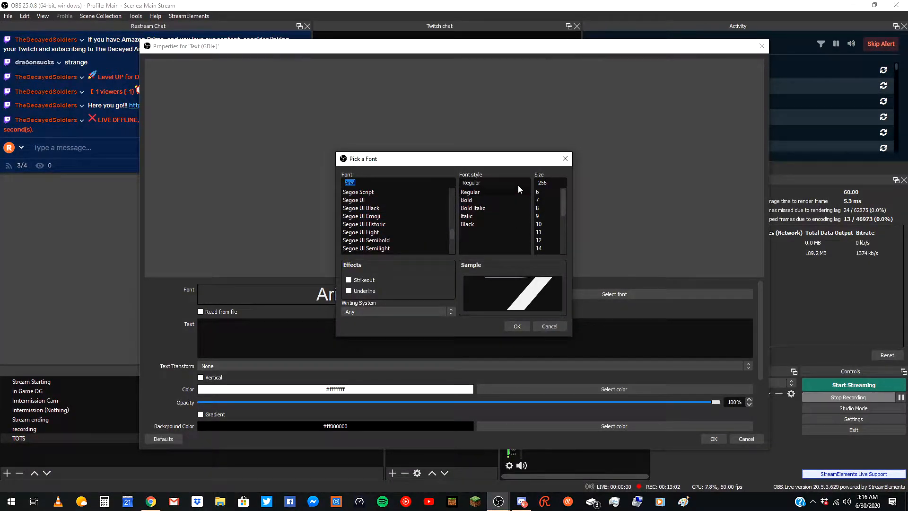
{"action": "left_click", "coordinate": [519, 325]}
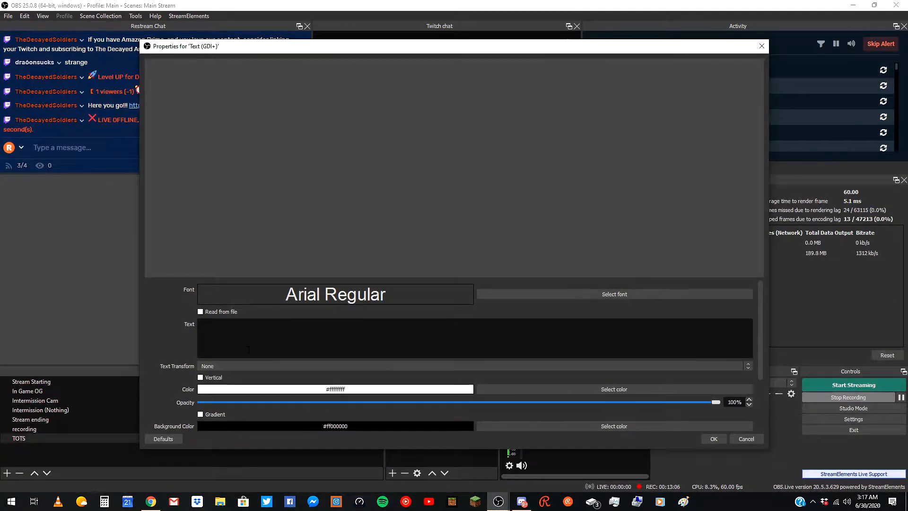
Enter the text Goat, set Text Transform to Uppercase, and confirm the text source's properties.
{"action": "type", "text": "Goat"}
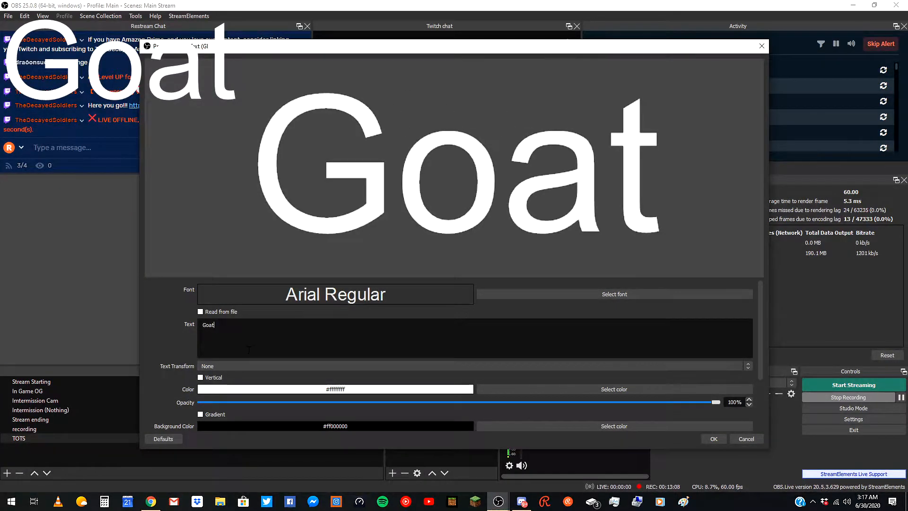
{"action": "left_click", "coordinate": [257, 367]}
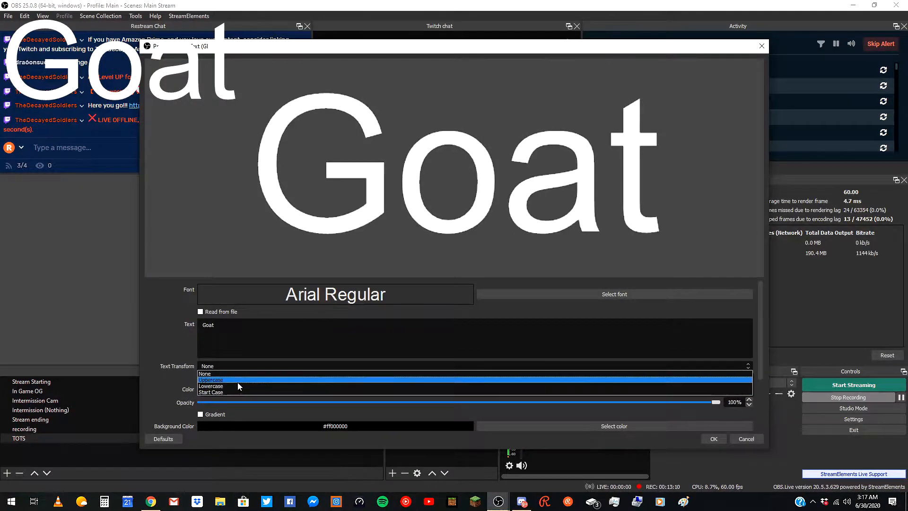
{"action": "left_click", "coordinate": [238, 383]}
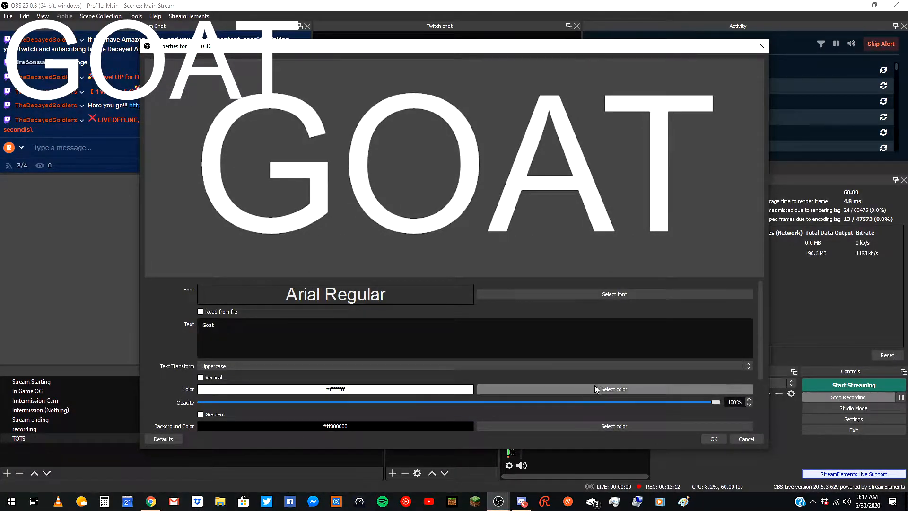
{"action": "left_click", "coordinate": [620, 386]}
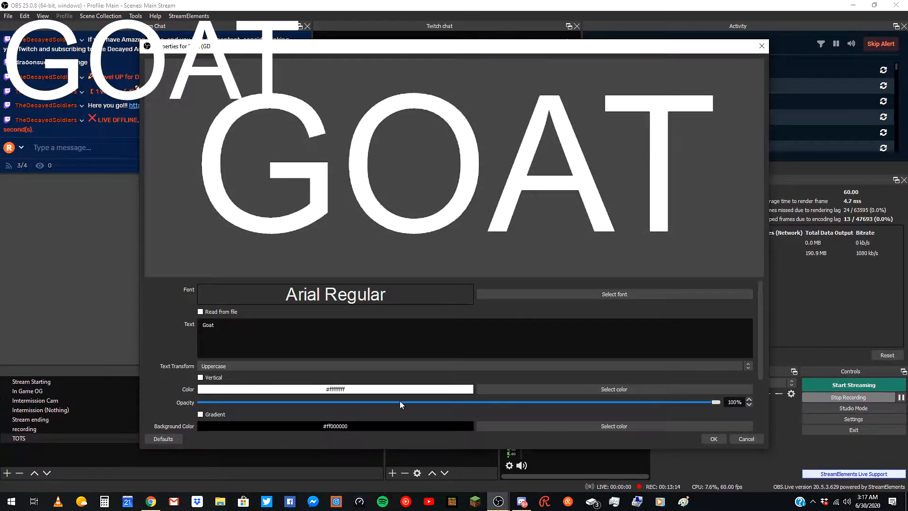
{"action": "scroll", "coordinate": [423, 406], "scroll_direction": "down", "scroll_amount": 1}
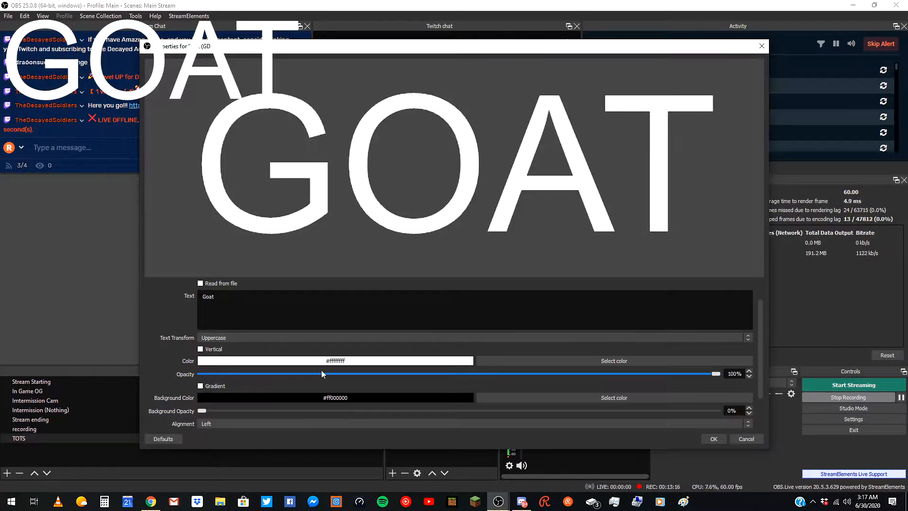
{"action": "scroll", "coordinate": [359, 402], "scroll_direction": "down", "scroll_amount": 2}
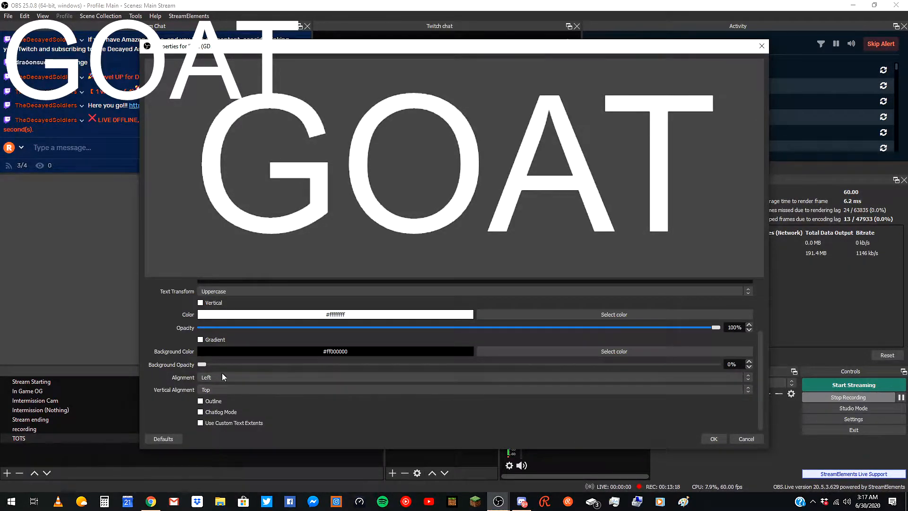
{"action": "left_click", "coordinate": [713, 438]}
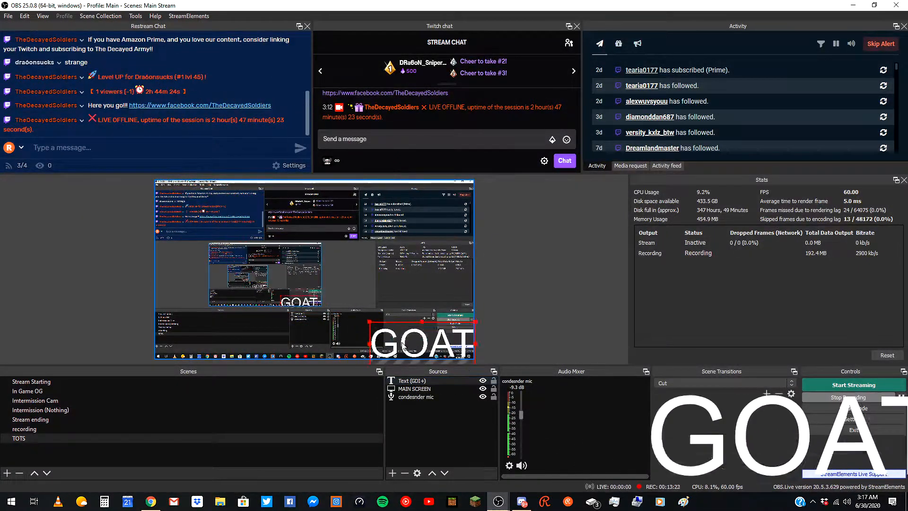
Reposition and resize the GOAT text in the preview, then delete the text source.
{"action": "left_click_drag", "start_coordinate": [332, 254], "coordinate": [293, 276]}
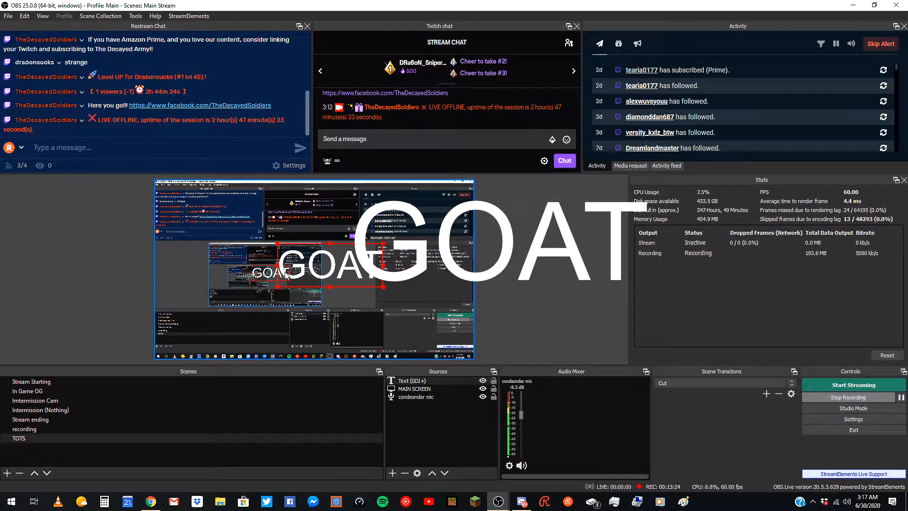
{"action": "left_click_drag", "start_coordinate": [384, 287], "coordinate": [338, 297]}
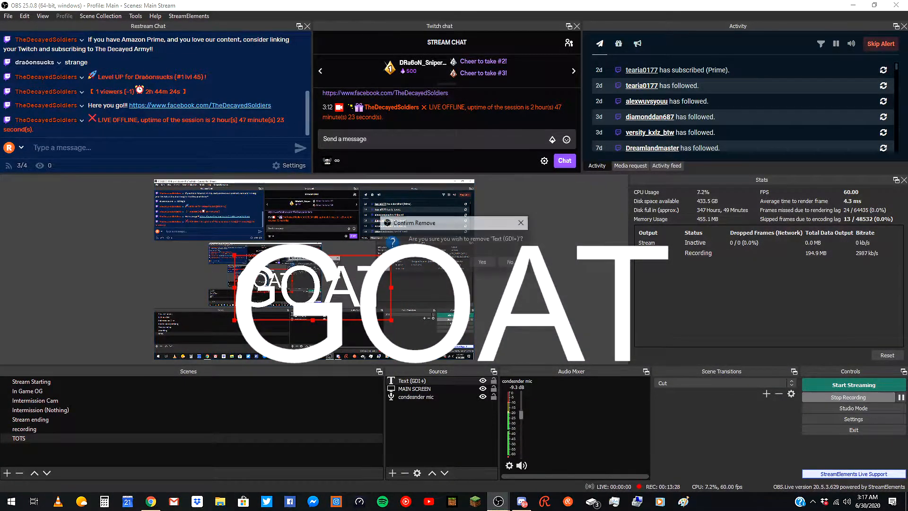
{"action": "key", "text": "Delete"}
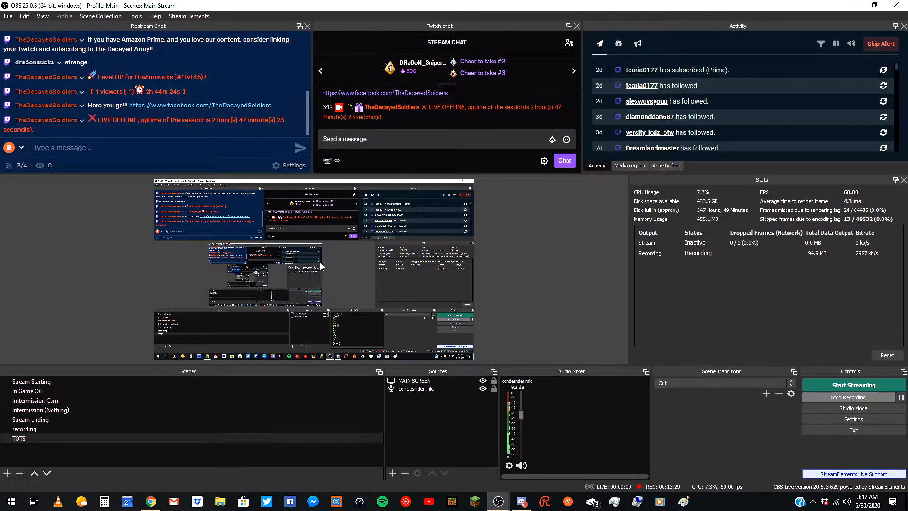
Add a new VLC Video Source named Discord thingu.
{"action": "left_click", "coordinate": [392, 473]}
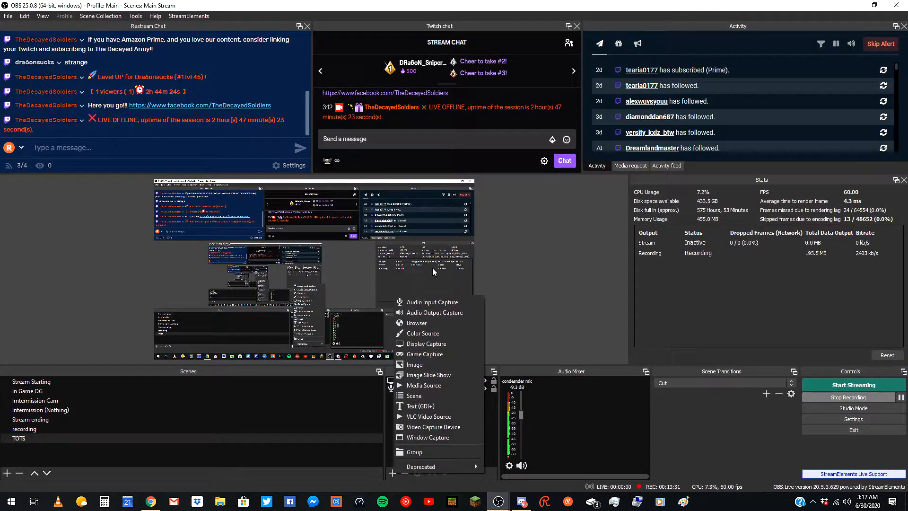
{"action": "left_click", "coordinate": [422, 416]}
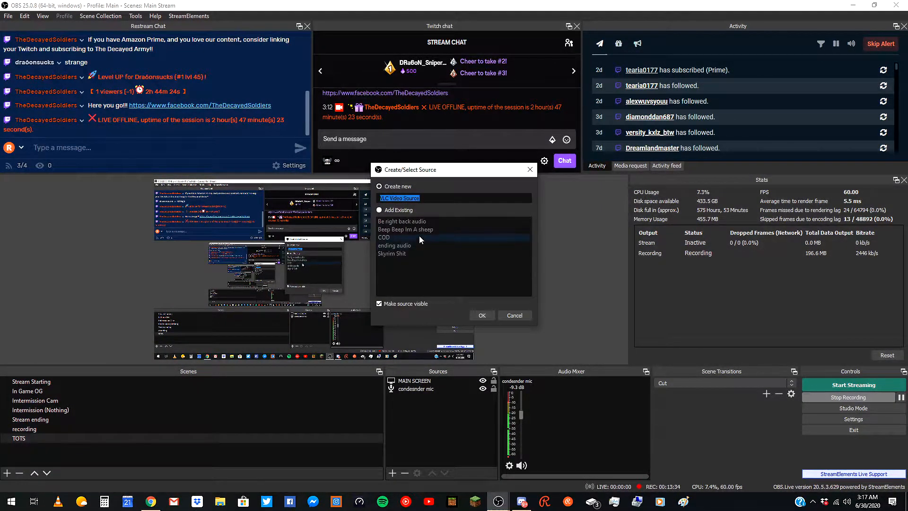
{"action": "type", "text": "Discord"}
{"action": "key", "text": "Return"}
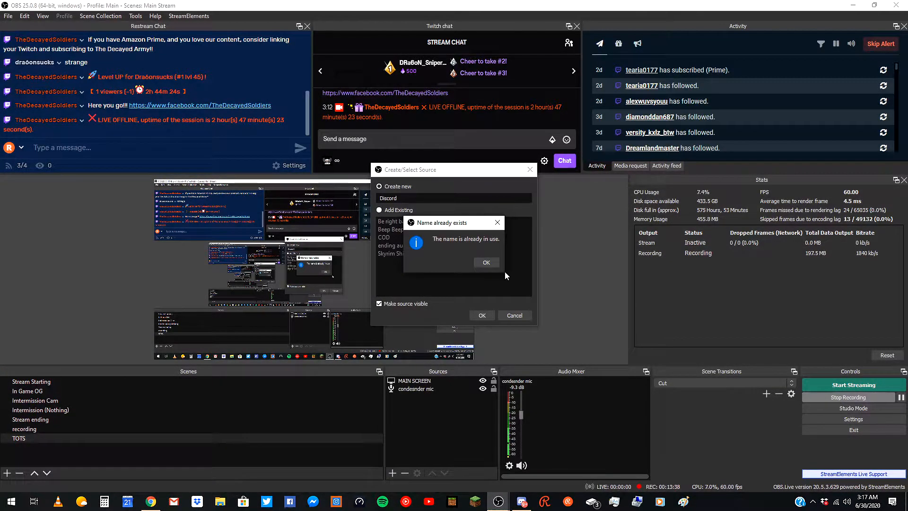
{"action": "left_click", "coordinate": [493, 266]}
{"action": "type", "text": "thingu"}
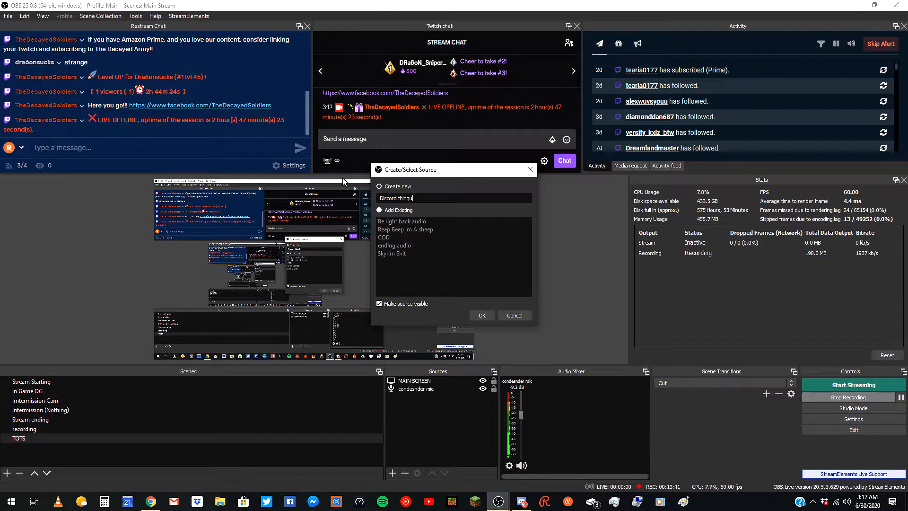
{"action": "key", "text": "Return"}
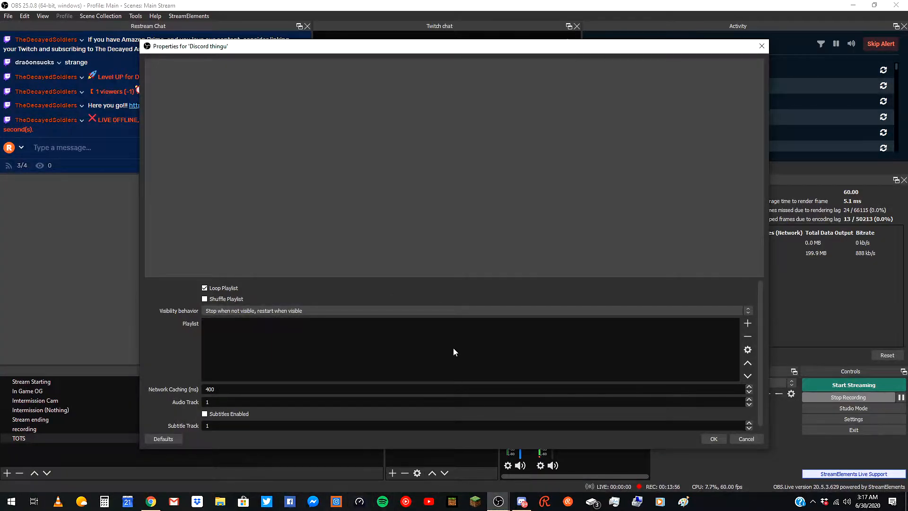
Add Discord.mp4 from the Desktop to the VLC source's playlist and confirm its properties.
{"action": "scroll", "coordinate": [450, 345], "scroll_direction": "down", "scroll_amount": 1}
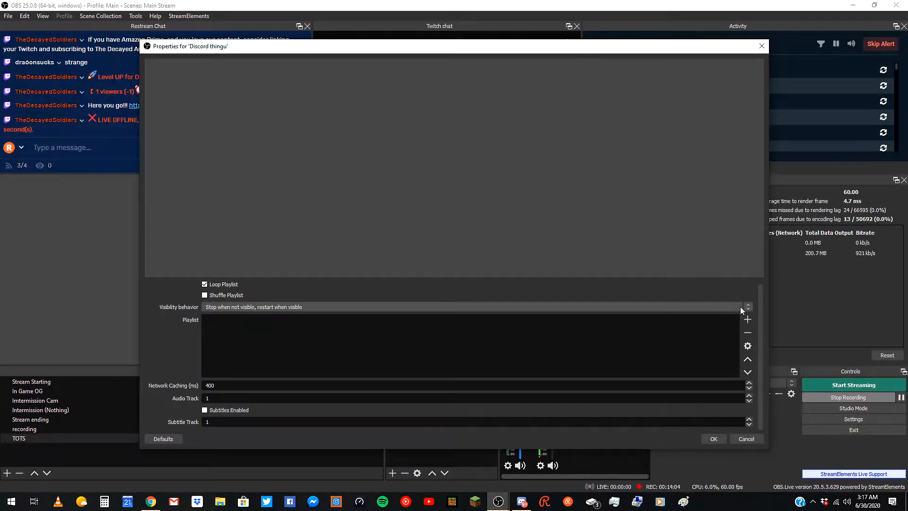
{"action": "left_click", "coordinate": [747, 319]}
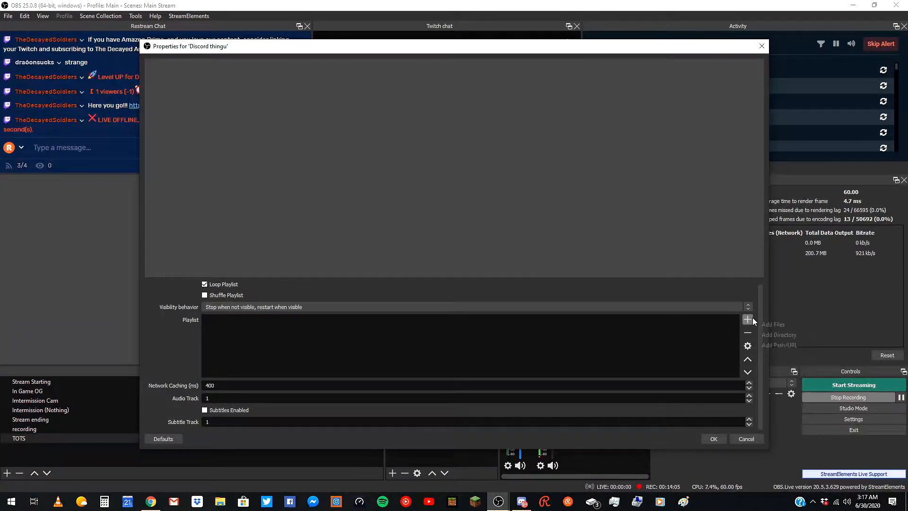
{"action": "left_click", "coordinate": [788, 324]}
{"action": "scroll", "coordinate": [315, 135], "scroll_direction": "down", "scroll_amount": 1}
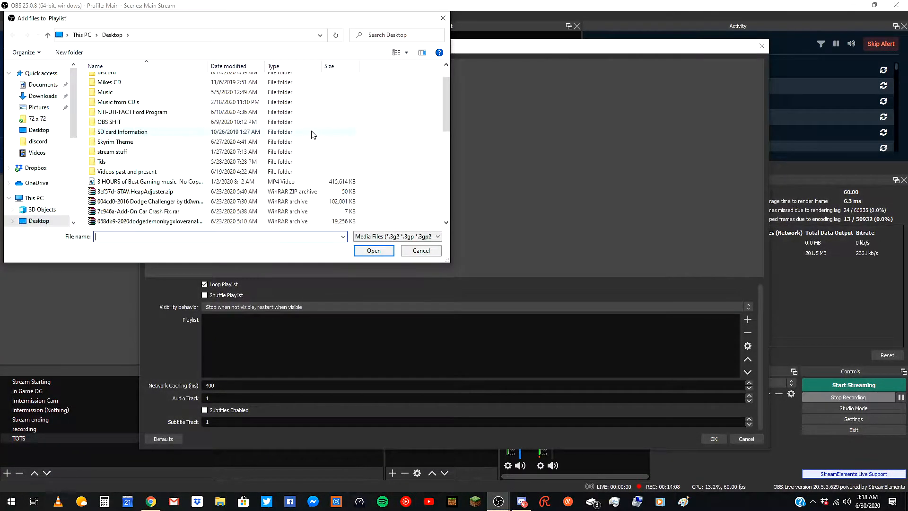
{"action": "scroll", "coordinate": [314, 135], "scroll_direction": "down", "scroll_amount": 4}
{"action": "scroll", "coordinate": [212, 163], "scroll_direction": "down", "scroll_amount": 2}
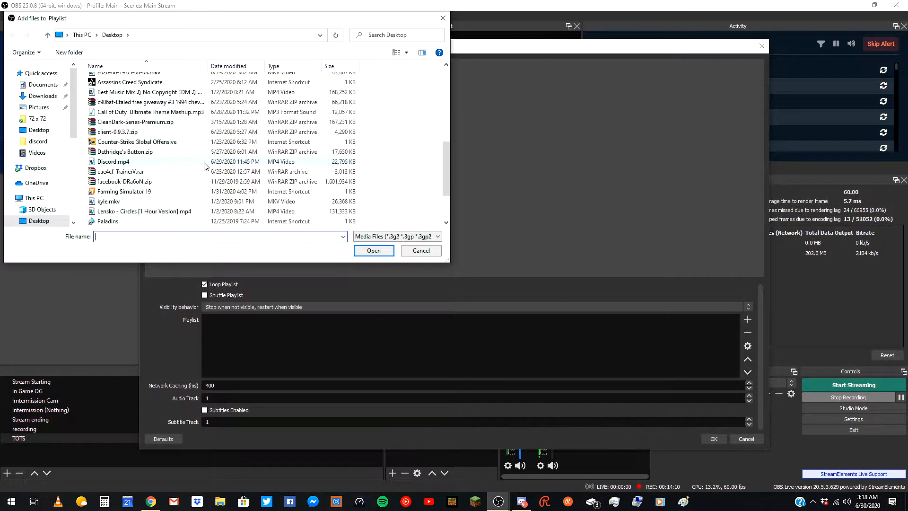
{"action": "left_click", "coordinate": [153, 165]}
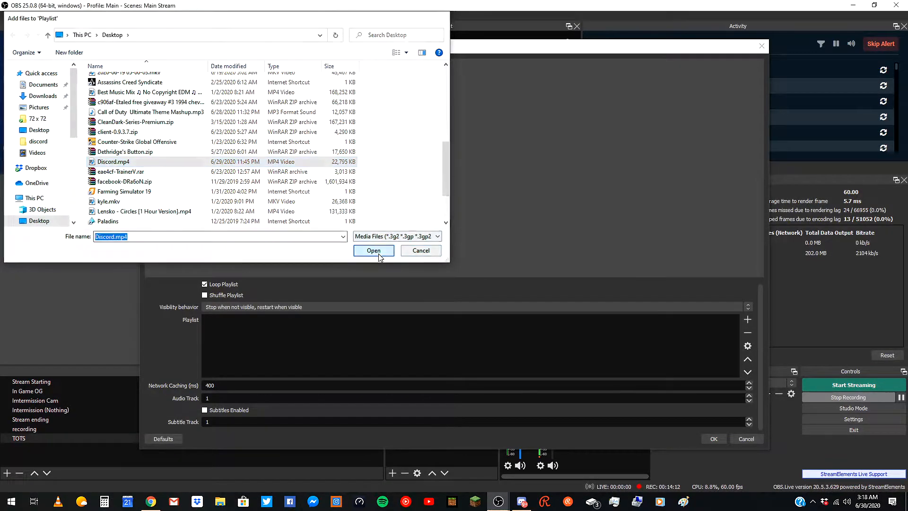
{"action": "left_click", "coordinate": [376, 252]}
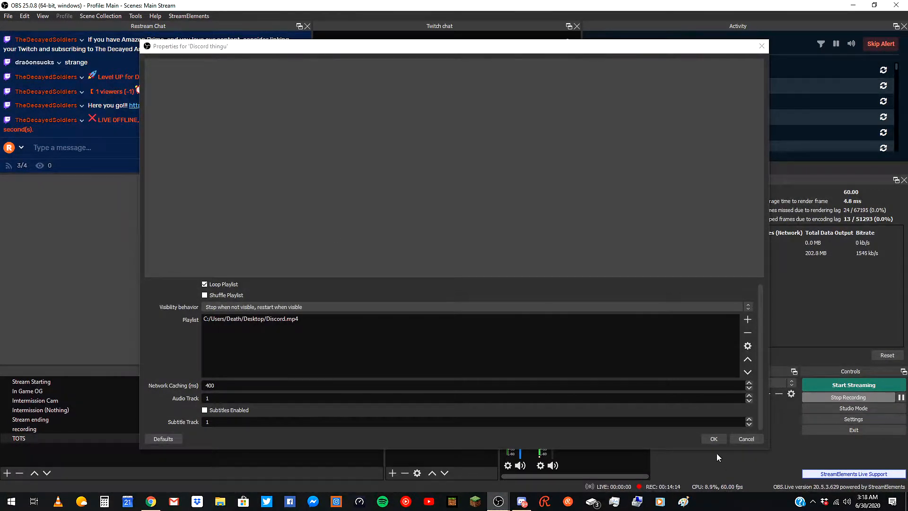
{"action": "left_click", "coordinate": [714, 439]}
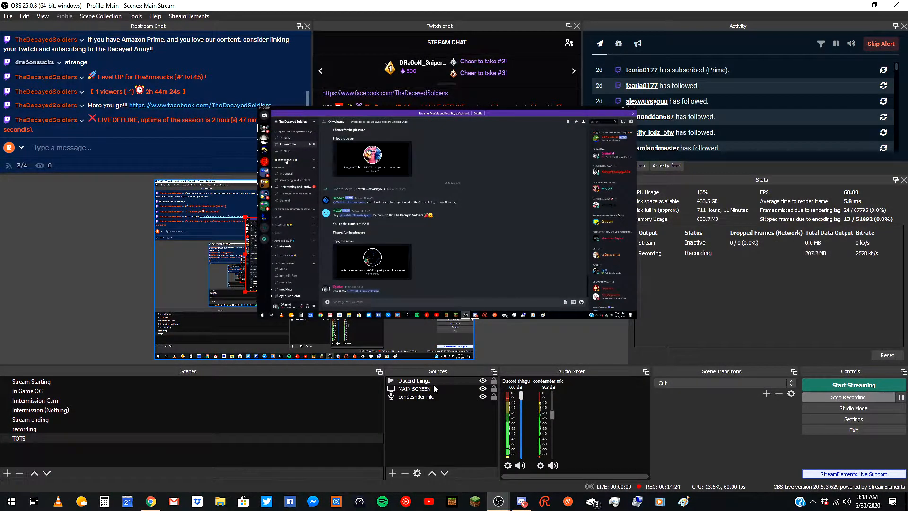
Lower the Discord thingu volume and toggle the MAIN SCREEN source's visibility off and back on.
{"action": "left_click_drag", "start_coordinate": [521, 398], "coordinate": [519, 431]}
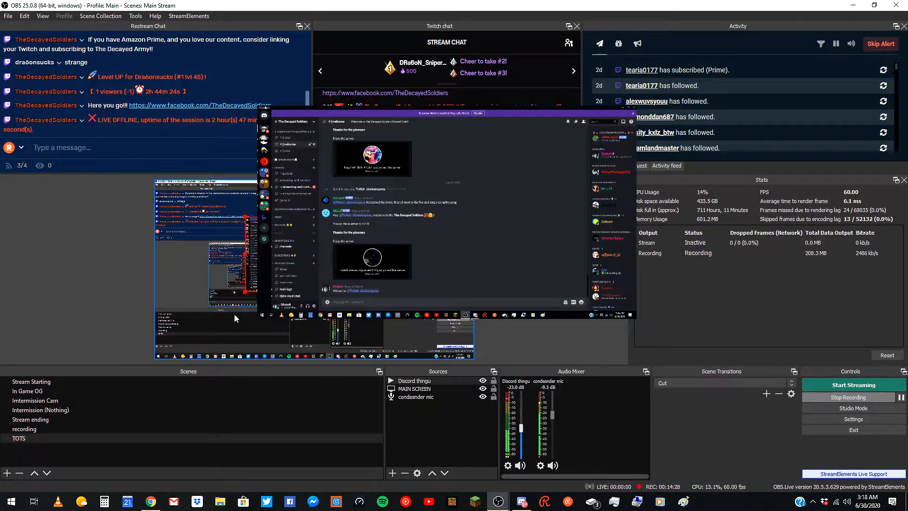
{"action": "left_click", "coordinate": [415, 389]}
{"action": "left_click", "coordinate": [483, 389]}
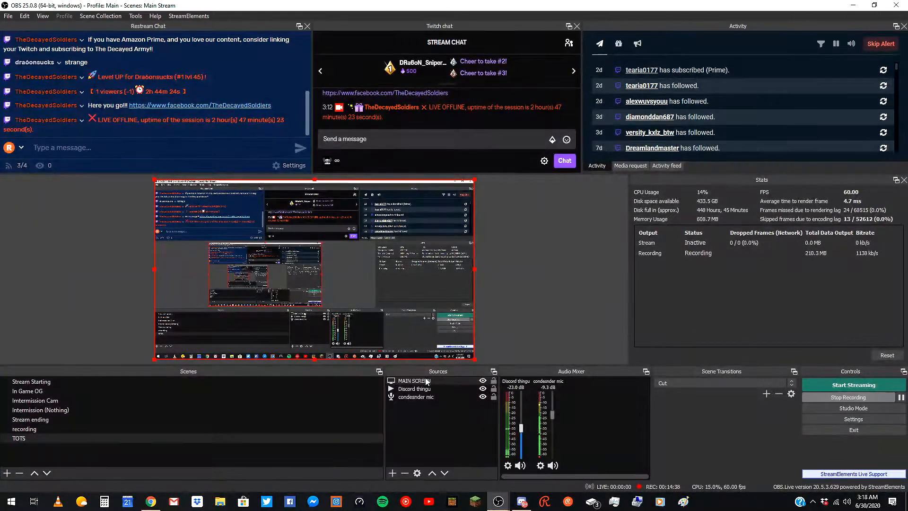
{"action": "mouse_move", "coordinate": [427, 381]}
{"action": "left_mouse_down"}
{"action": "mouse_move", "coordinate": [418, 397]}
{"action": "mouse_move", "coordinate": [431, 389]}
{"action": "left_mouse_up"}
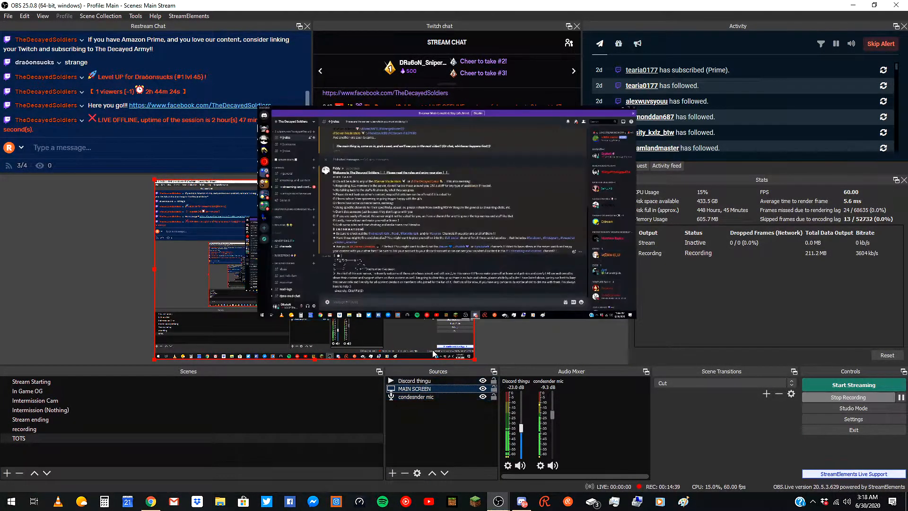
Delete the Discord thingu source from the scene.
{"action": "left_click", "coordinate": [436, 380]}
{"action": "key", "text": "Delete"}
{"action": "key", "text": "Return"}
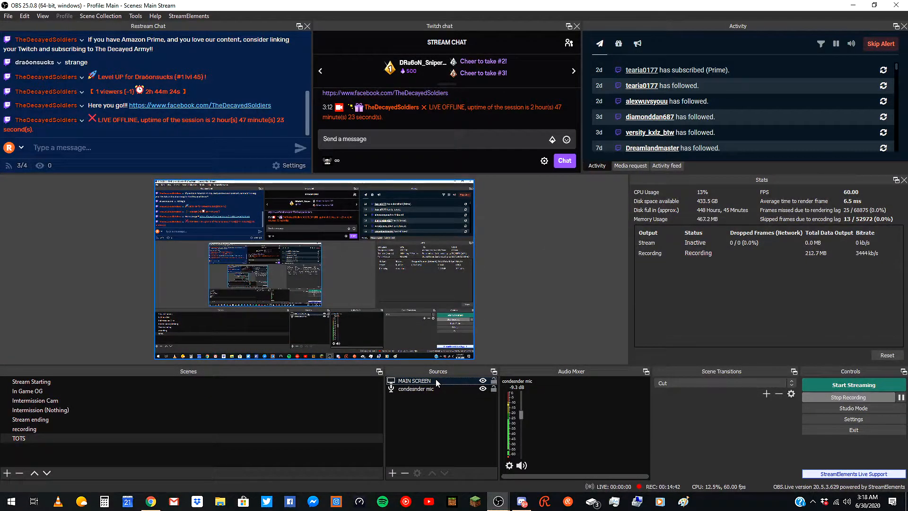
Add the existing Roff cam video capture device as a source in the TOTS scene.
{"action": "left_click", "coordinate": [391, 473]}
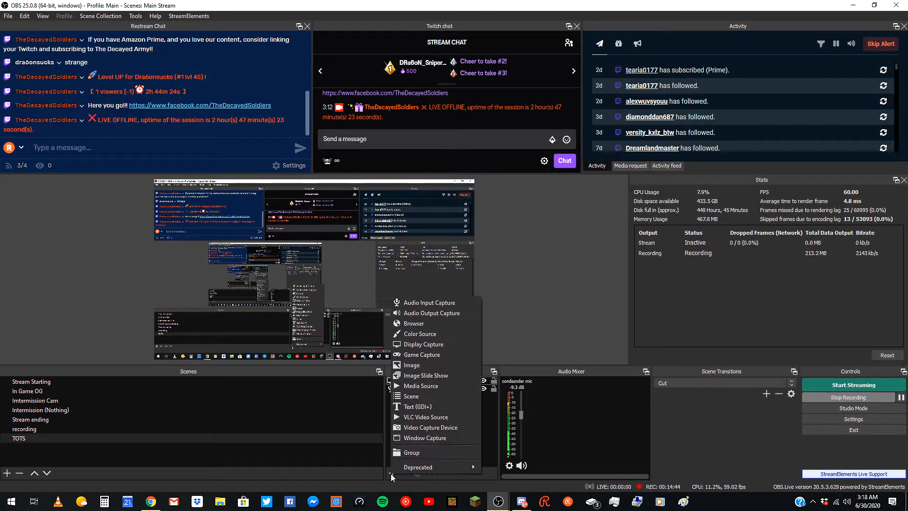
{"action": "left_click", "coordinate": [442, 434]}
{"action": "left_click", "coordinate": [379, 210]}
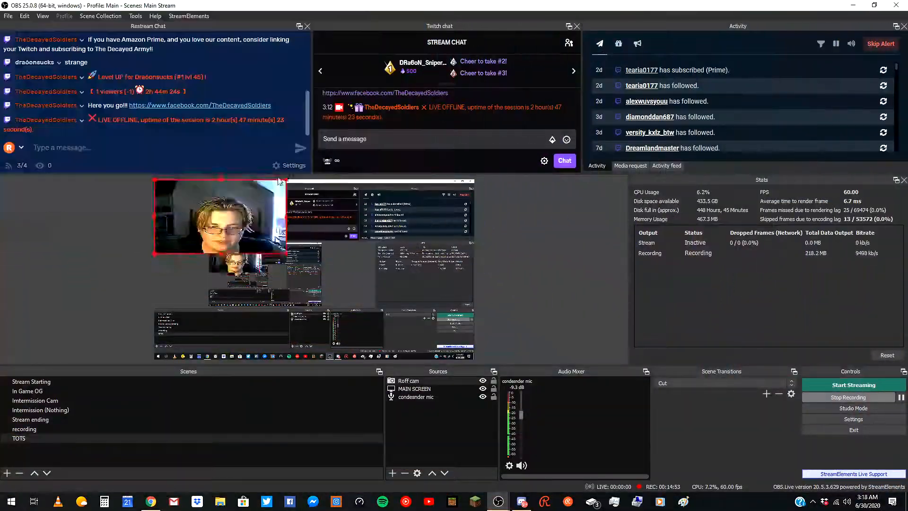
{"action": "left_click_drag", "start_coordinate": [284, 253], "coordinate": [463, 199]}
{"action": "left_click", "coordinate": [521, 242]}
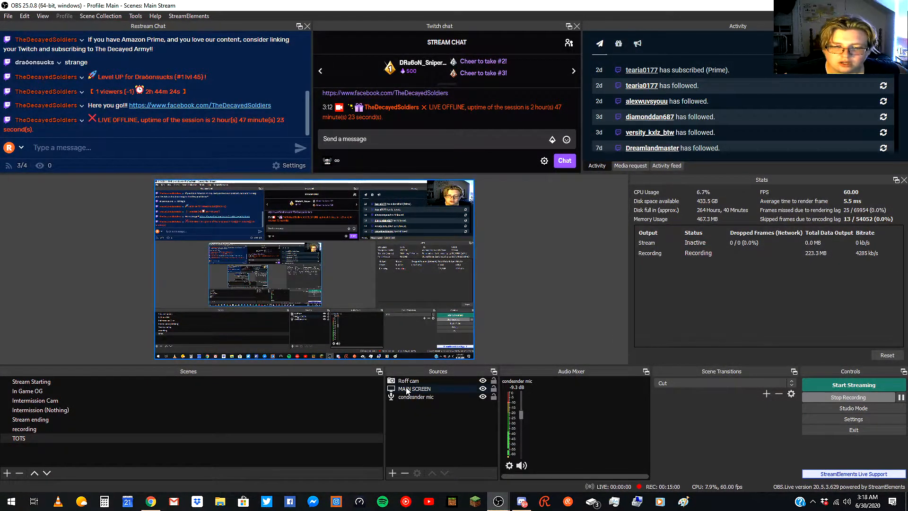
Open the Roff cam source's properties and deactivate, then reactivate, the webcam.
{"action": "left_click", "coordinate": [420, 381]}
{"action": "double_click", "coordinate": [423, 382]}
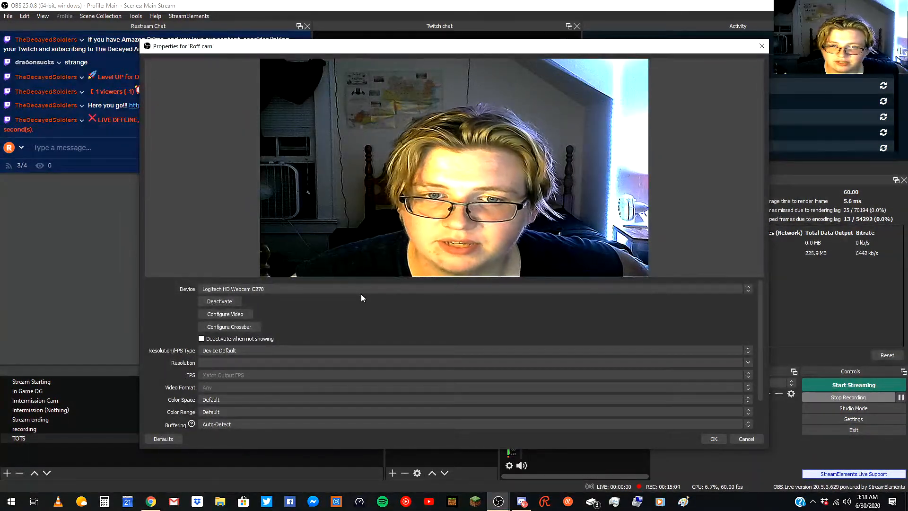
{"action": "left_click", "coordinate": [215, 302]}
{"action": "left_click", "coordinate": [212, 308]}
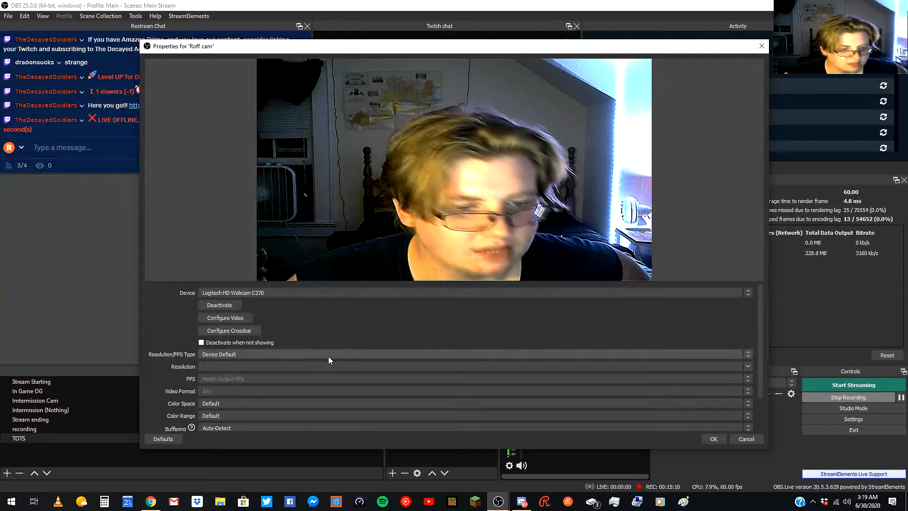
Review the Roff cam device settings, including the Buffering and Audio Output Mode options, and close the properties.
{"action": "scroll", "coordinate": [320, 341], "scroll_direction": "down", "scroll_amount": 2}
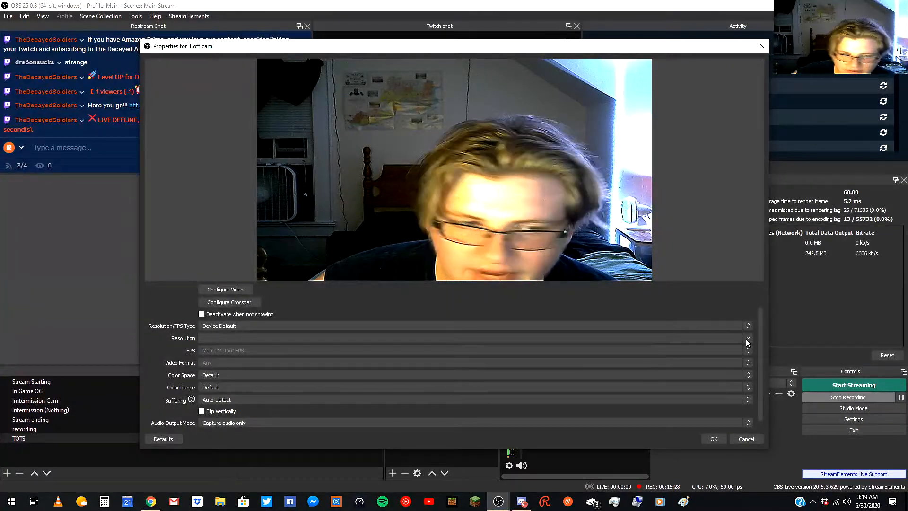
{"action": "left_click", "coordinate": [225, 375]}
{"action": "left_click", "coordinate": [162, 345]}
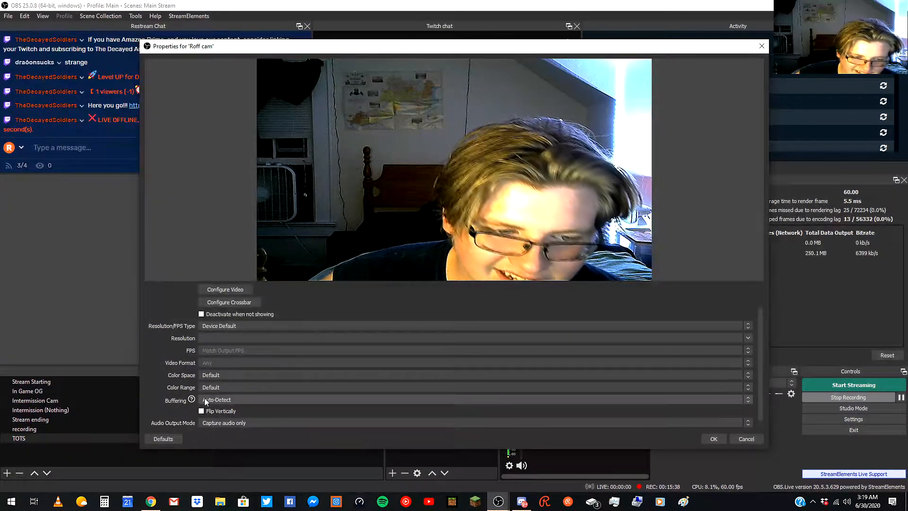
{"action": "left_click", "coordinate": [211, 388]}
{"action": "left_click", "coordinate": [169, 387]}
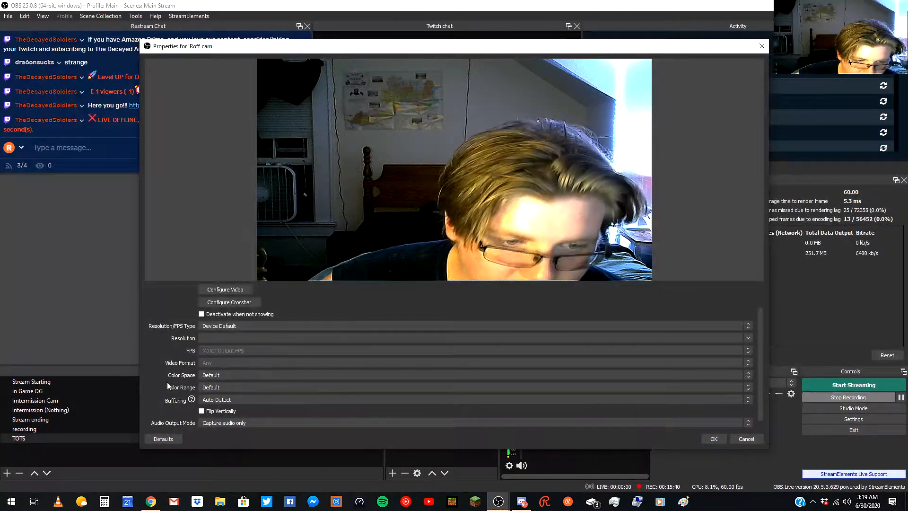
{"action": "left_click", "coordinate": [216, 402]}
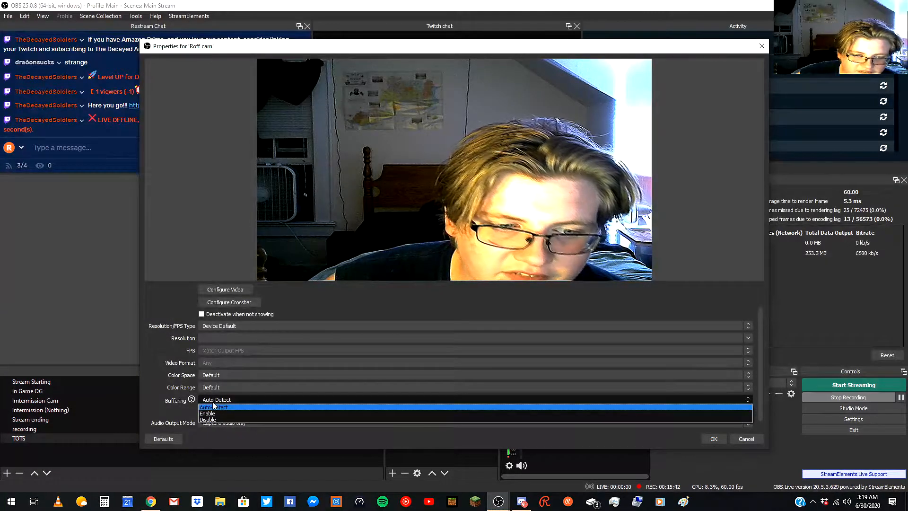
{"action": "left_click", "coordinate": [207, 409]}
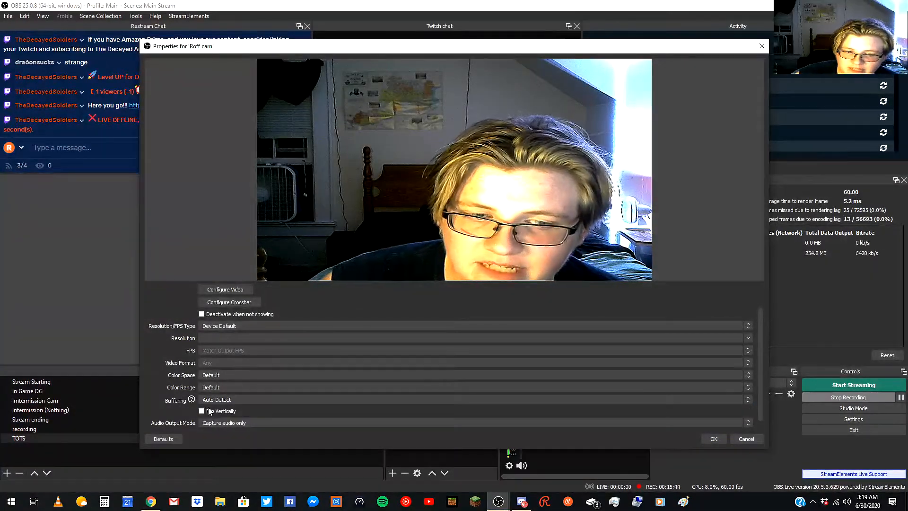
{"action": "scroll", "coordinate": [319, 424], "scroll_direction": "down", "scroll_amount": 1}
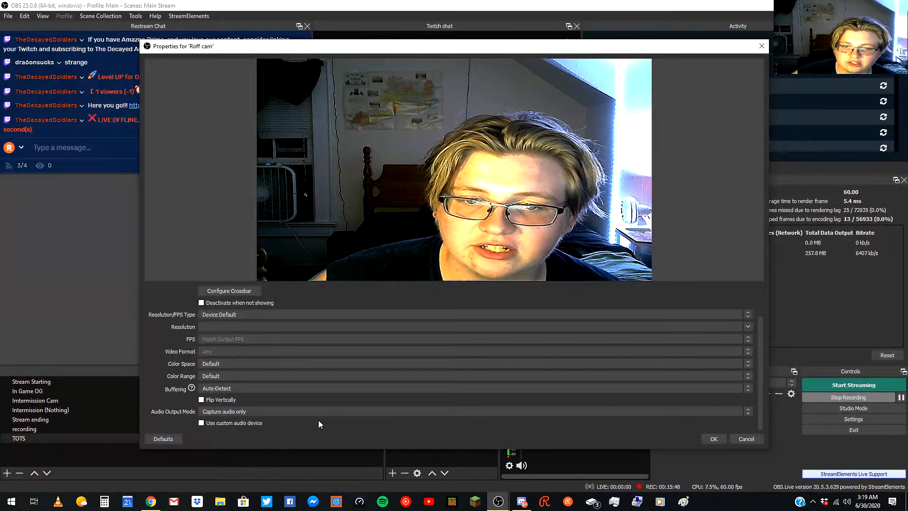
{"action": "left_click", "coordinate": [269, 410]}
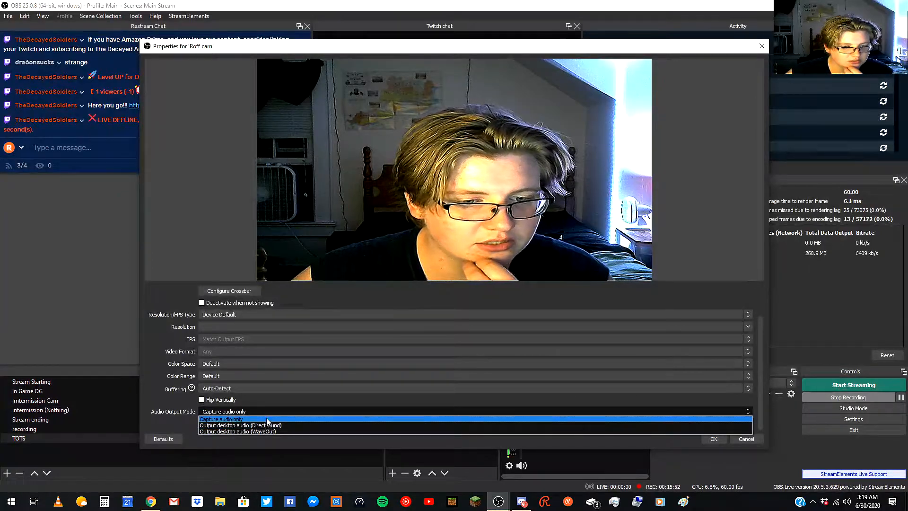
{"action": "left_click", "coordinate": [180, 375]}
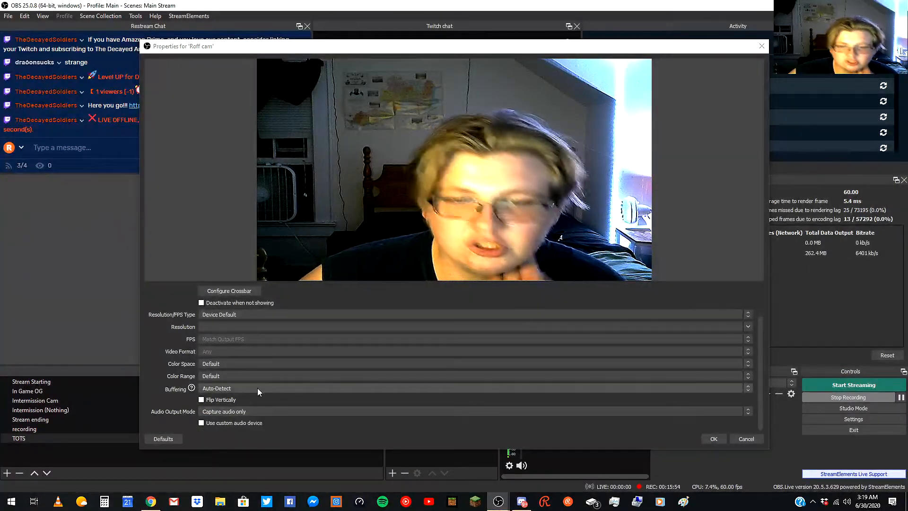
{"action": "left_click", "coordinate": [713, 440]}
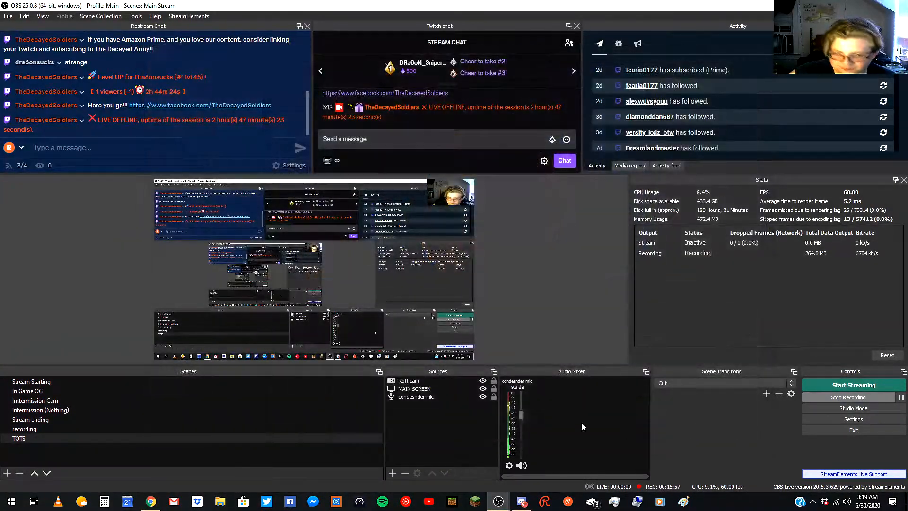
Try to add a Window Capture source set to capture the Discord window.
{"action": "left_click", "coordinate": [391, 476]}
{"action": "left_click", "coordinate": [407, 461]}
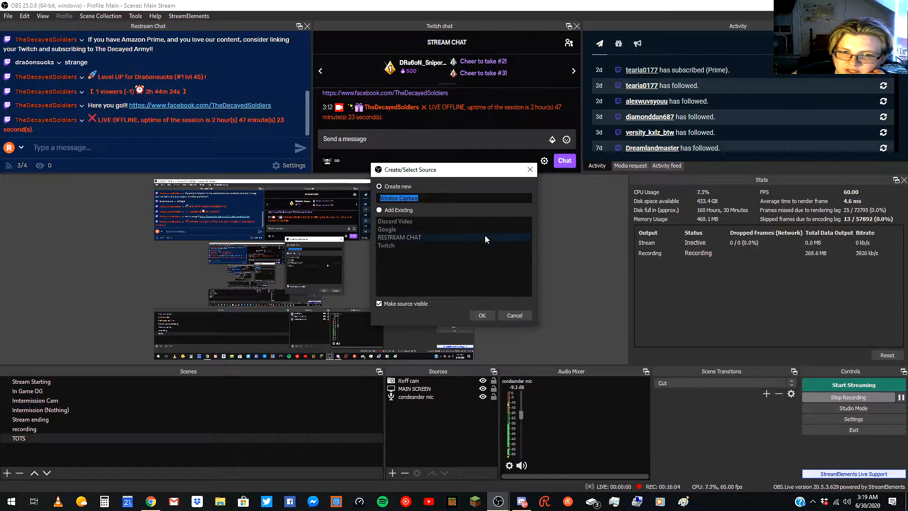
{"action": "left_click", "coordinate": [482, 315]}
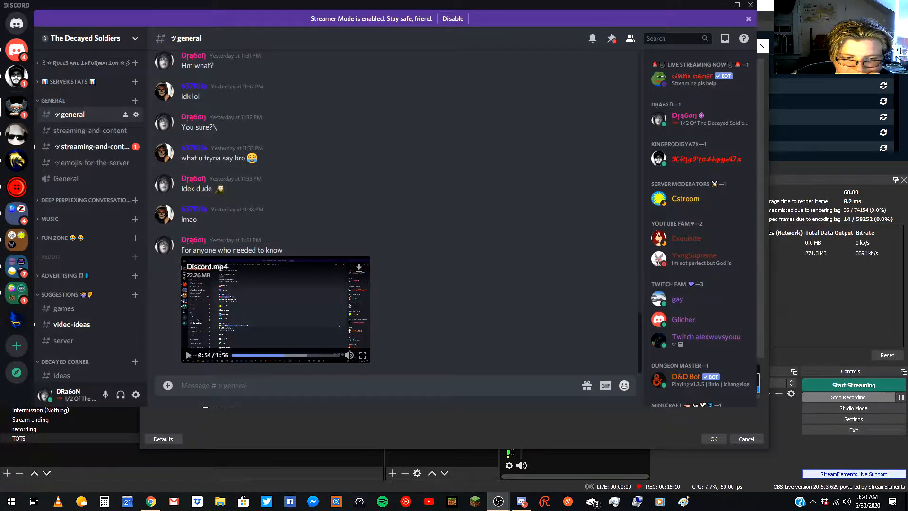
{"action": "left_click", "coordinate": [271, 387]}
{"action": "left_click", "coordinate": [313, 369]}
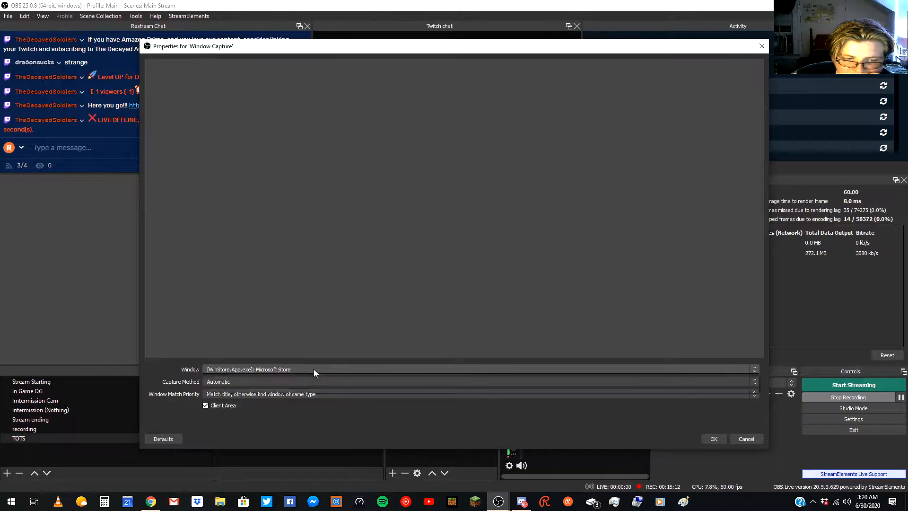
{"action": "left_click", "coordinate": [299, 377]}
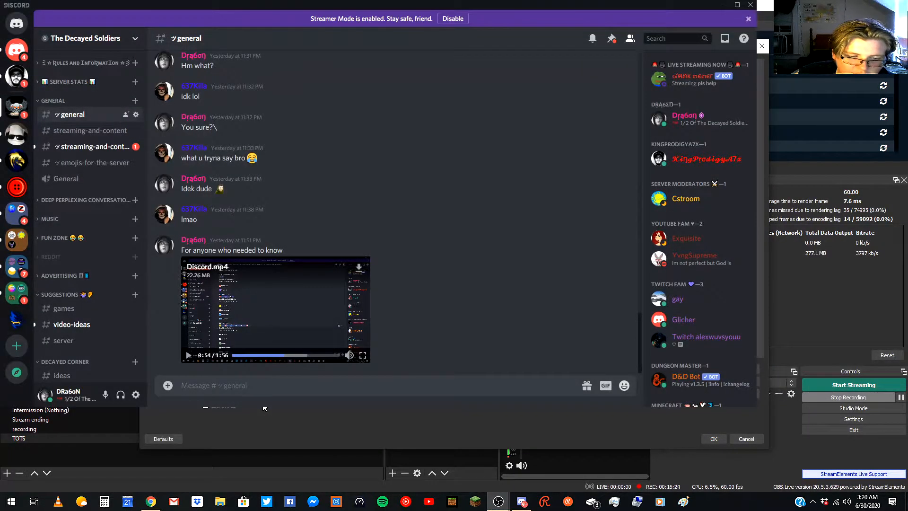
{"action": "left_click", "coordinate": [713, 438]}
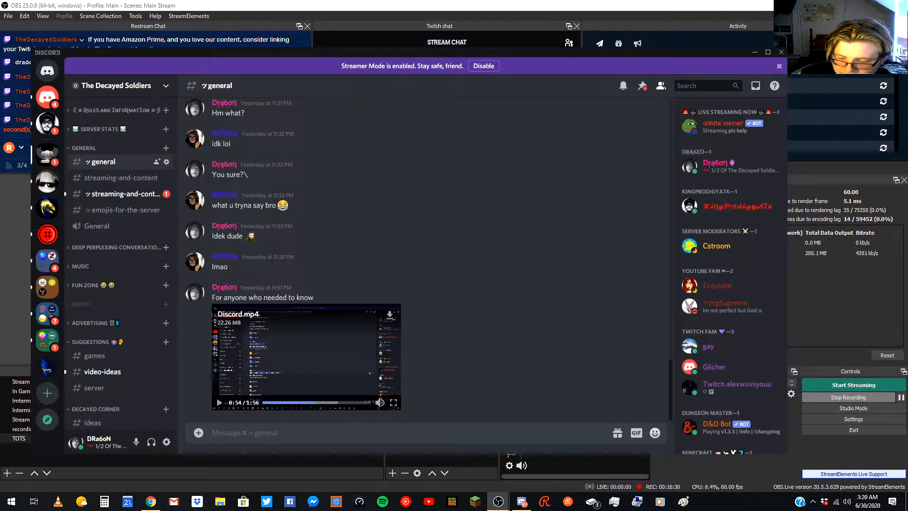
{"action": "left_click", "coordinate": [437, 461]}
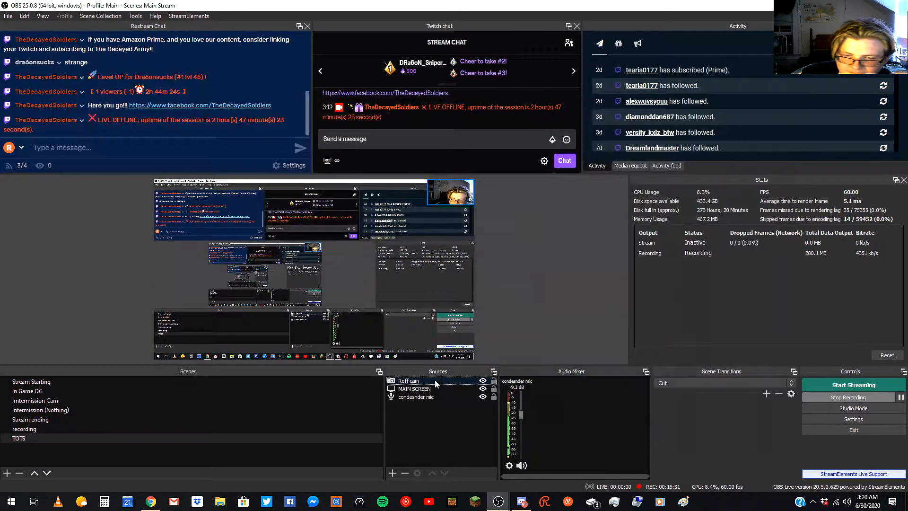
Add a new Group source and move Roff cam into the group.
{"action": "left_click", "coordinate": [393, 472]}
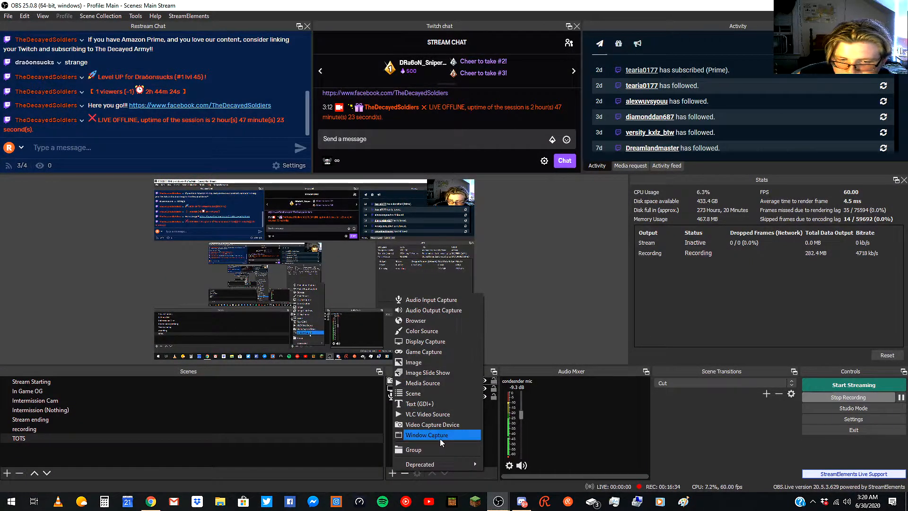
{"action": "left_click", "coordinate": [422, 450]}
{"action": "key", "text": "Return"}
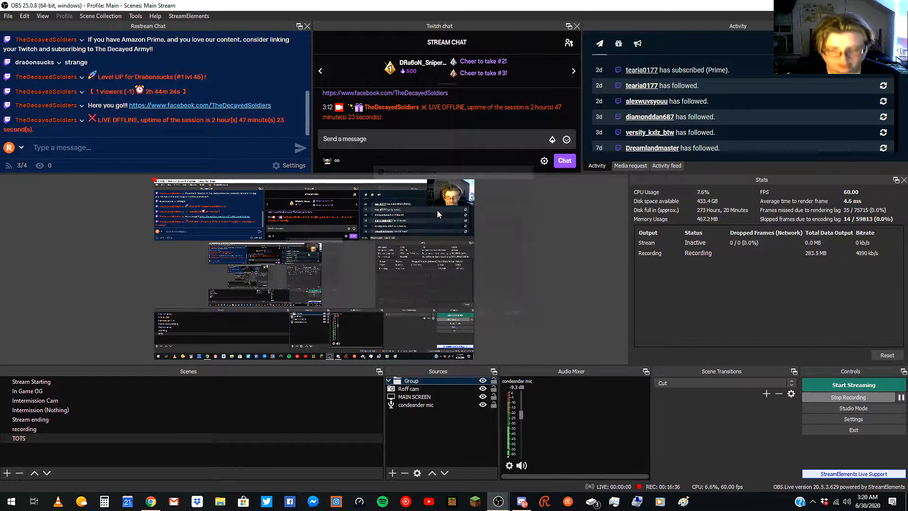
{"action": "left_click_drag", "start_coordinate": [424, 390], "coordinate": [418, 383]}
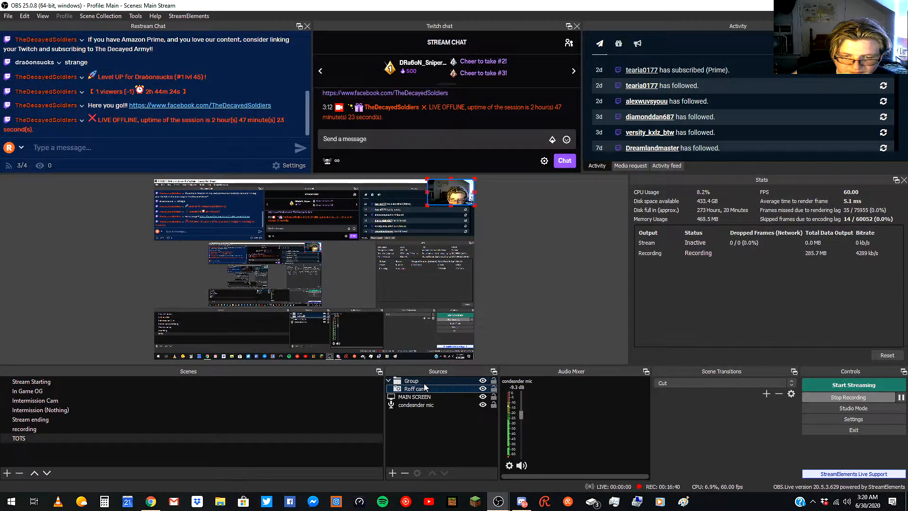
Move the condesender mic source above MAIN SCREEN in the source order.
{"action": "left_click", "coordinate": [421, 397]}
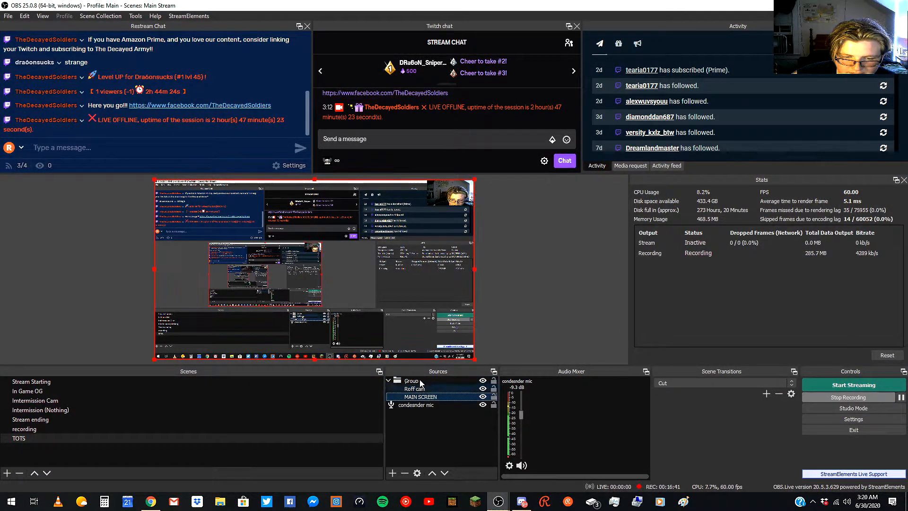
{"action": "left_click", "coordinate": [423, 405]}
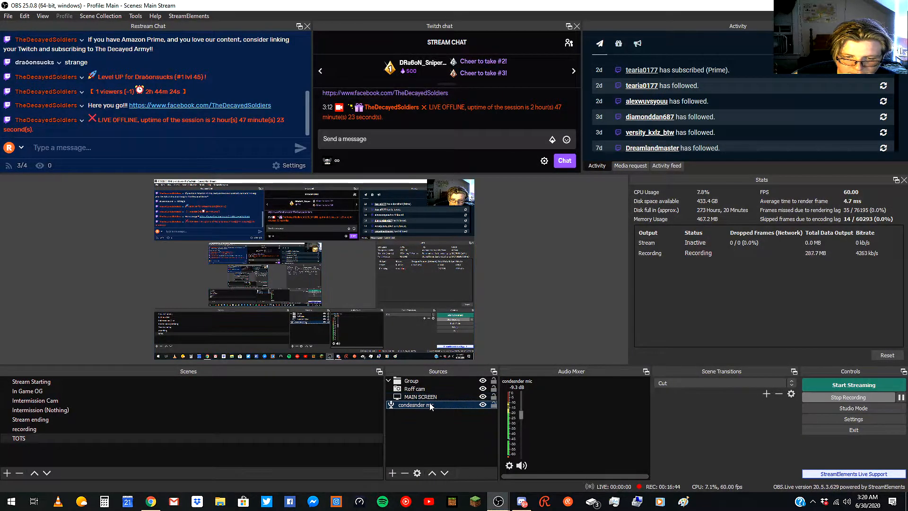
{"action": "left_click_drag", "start_coordinate": [440, 405], "coordinate": [437, 397]}
{"action": "left_click", "coordinate": [436, 380]}
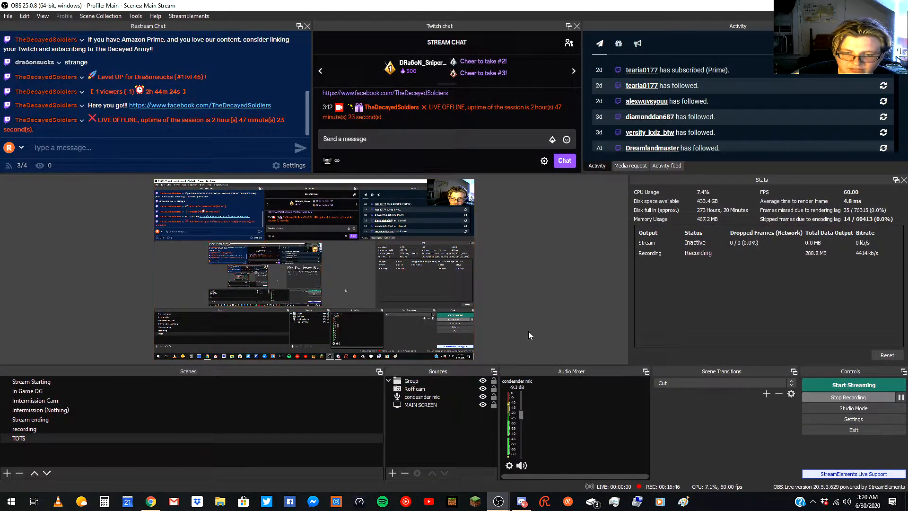
{"action": "left_click", "coordinate": [392, 474]}
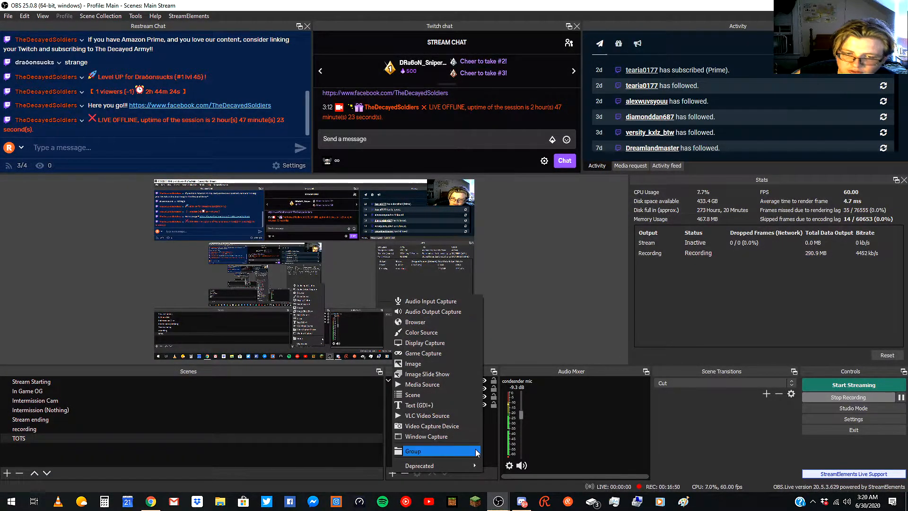
{"action": "left_click", "coordinate": [520, 277]}
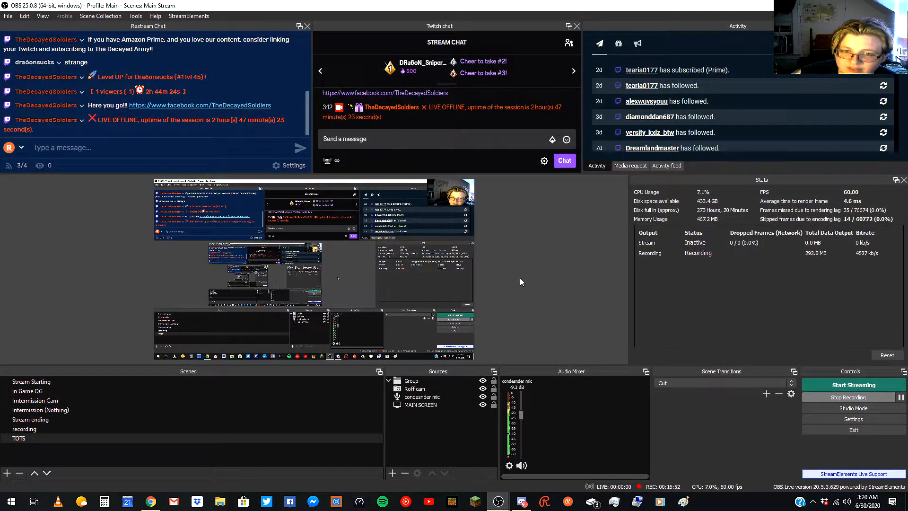
Switch to the In Game OG scene and toggle the visibility of CAMERA THINGY, Roff cam and other sources.
{"action": "left_click", "coordinate": [86, 393]}
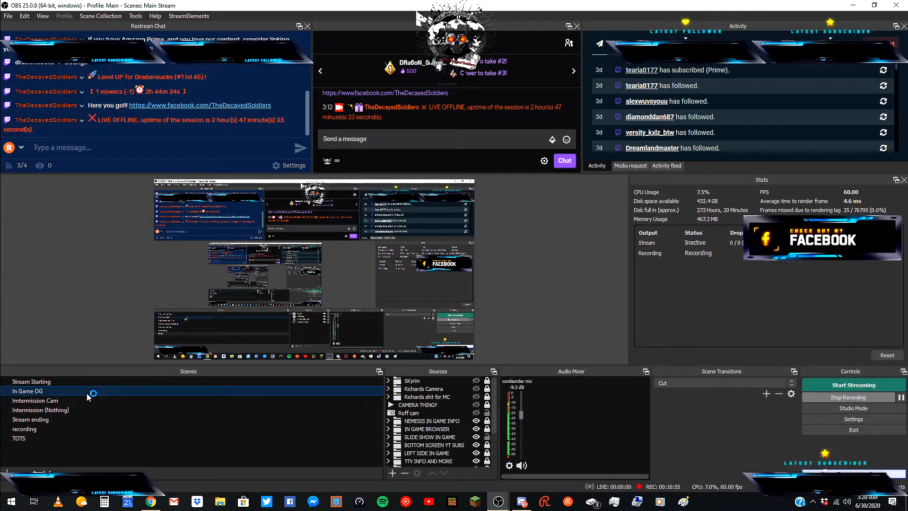
{"action": "left_click", "coordinate": [477, 405]}
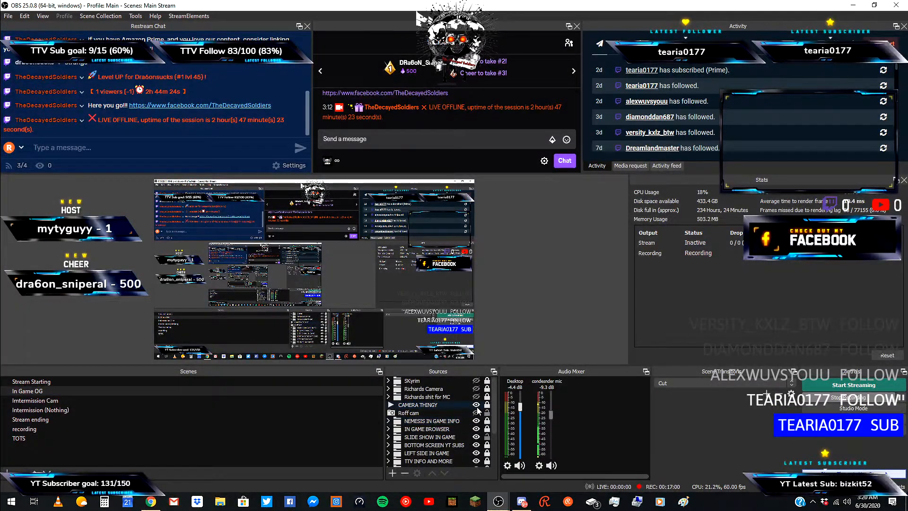
{"action": "left_click", "coordinate": [477, 413]}
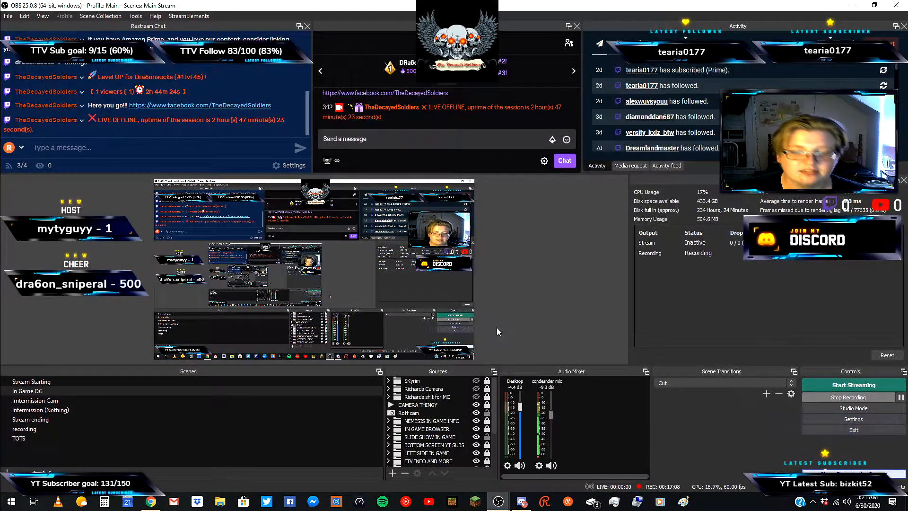
{"action": "left_click", "coordinate": [477, 381]}
{"action": "left_click", "coordinate": [476, 389]}
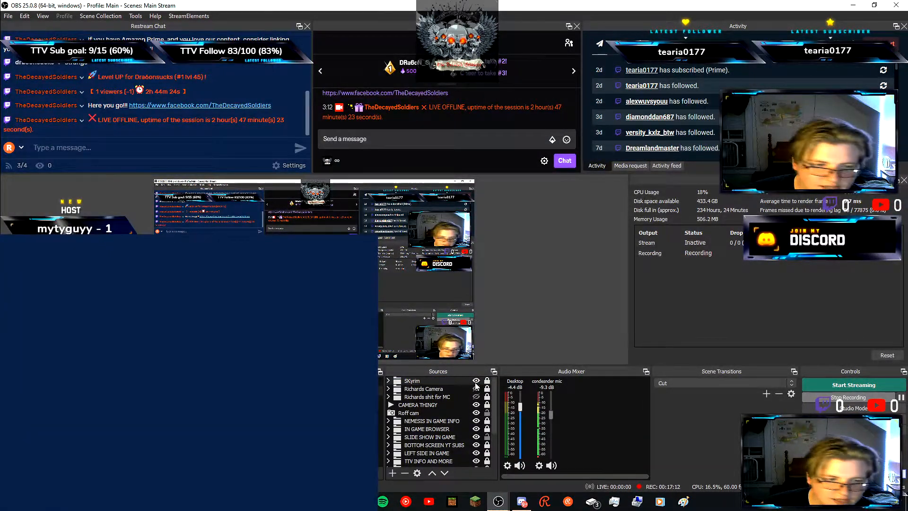
{"action": "left_click", "coordinate": [476, 382]}
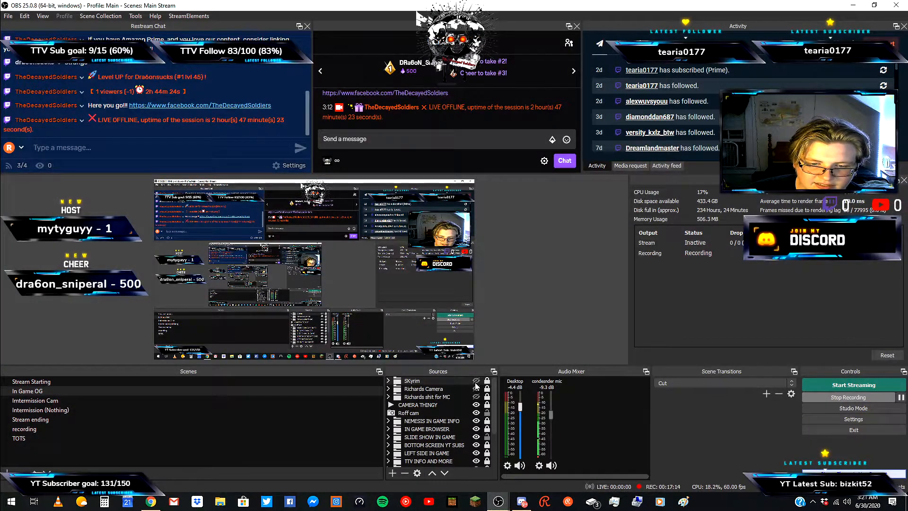
{"action": "left_click", "coordinate": [477, 388]}
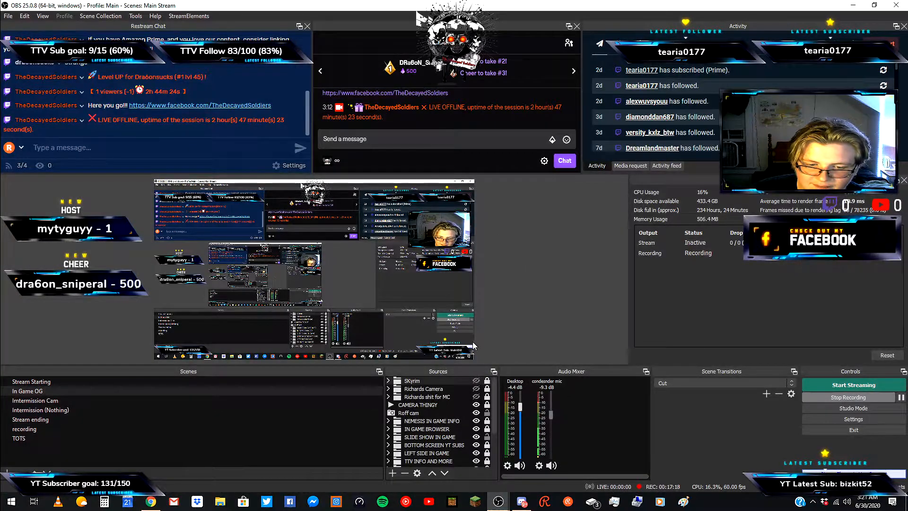
Browse the In Game OG source list and expand and collapse the NEMESIS IN GAME INFO group.
{"action": "scroll", "coordinate": [426, 438], "scroll_direction": "down", "scroll_amount": 2}
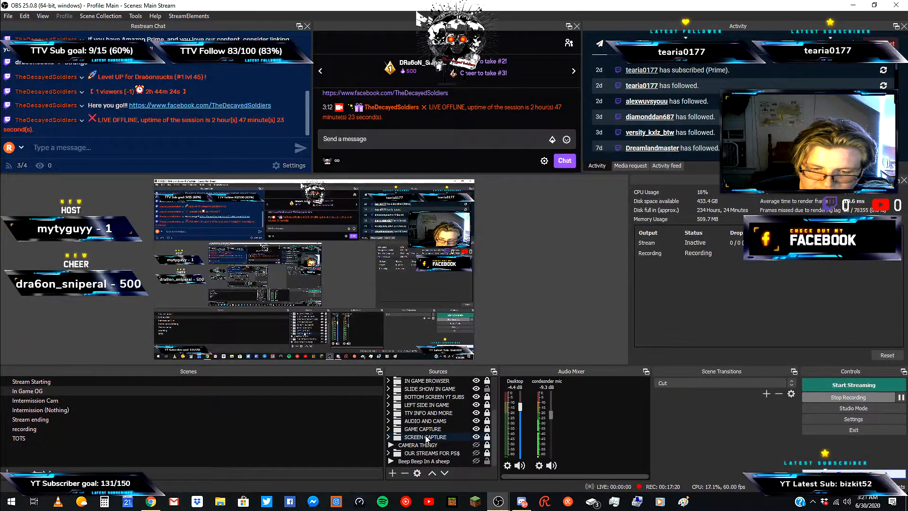
{"action": "scroll", "coordinate": [426, 438], "scroll_direction": "up", "scroll_amount": 2}
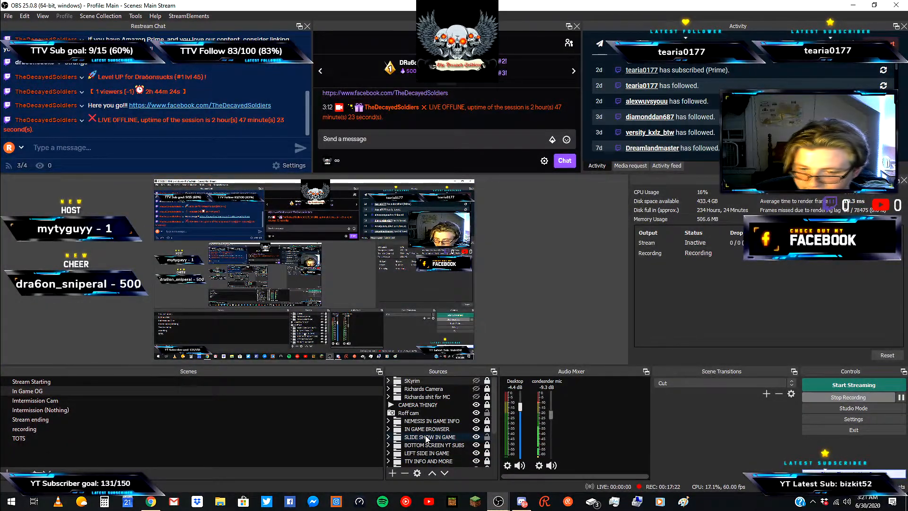
{"action": "left_click", "coordinate": [389, 421]}
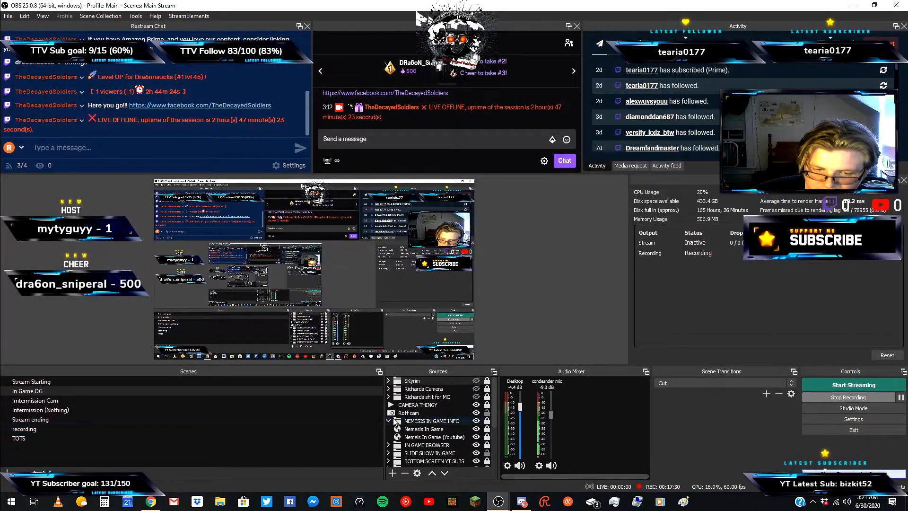
{"action": "left_click", "coordinate": [388, 421]}
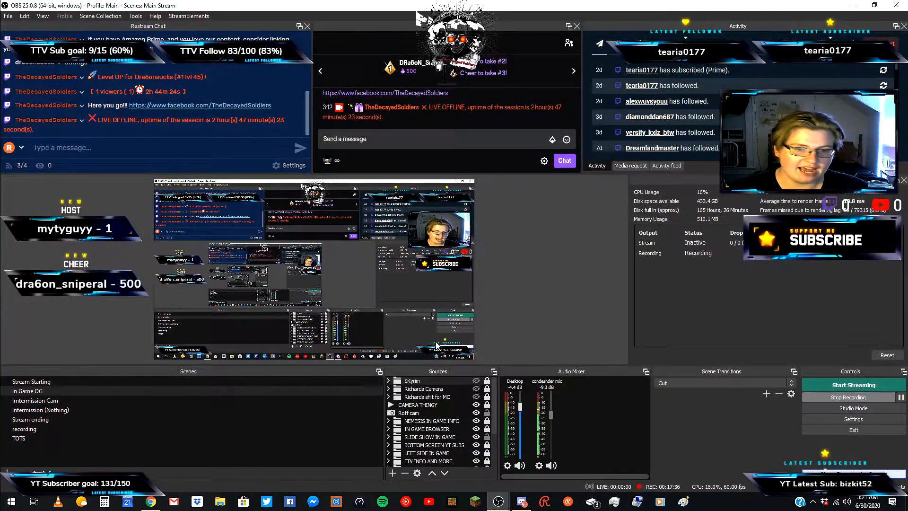
Open the Edit Transform dialog for the Roff cam source and close it.
{"action": "right_click", "coordinate": [432, 415]}
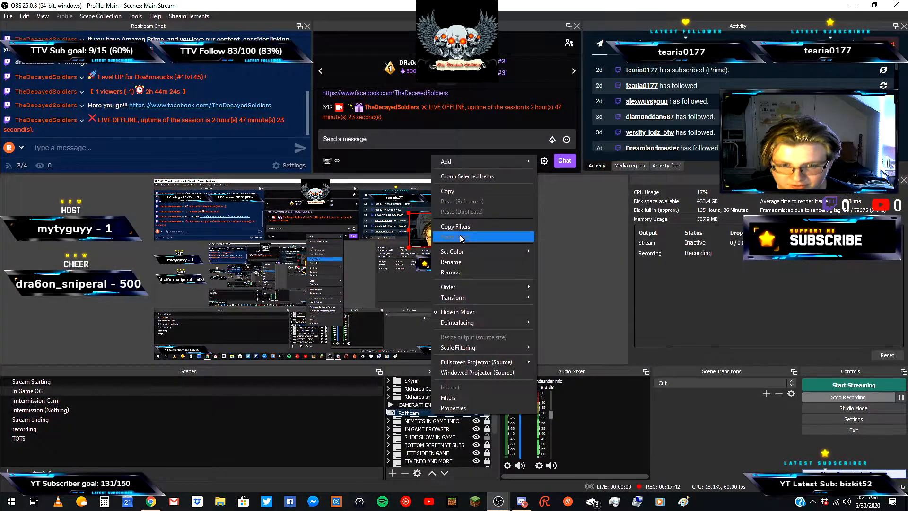
{"action": "mouse_move", "coordinate": [465, 299]}
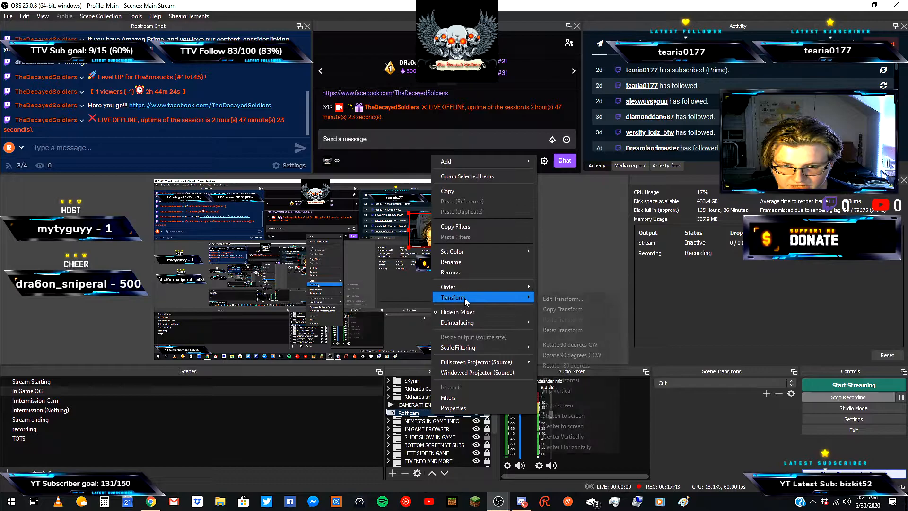
{"action": "left_click", "coordinate": [540, 299]}
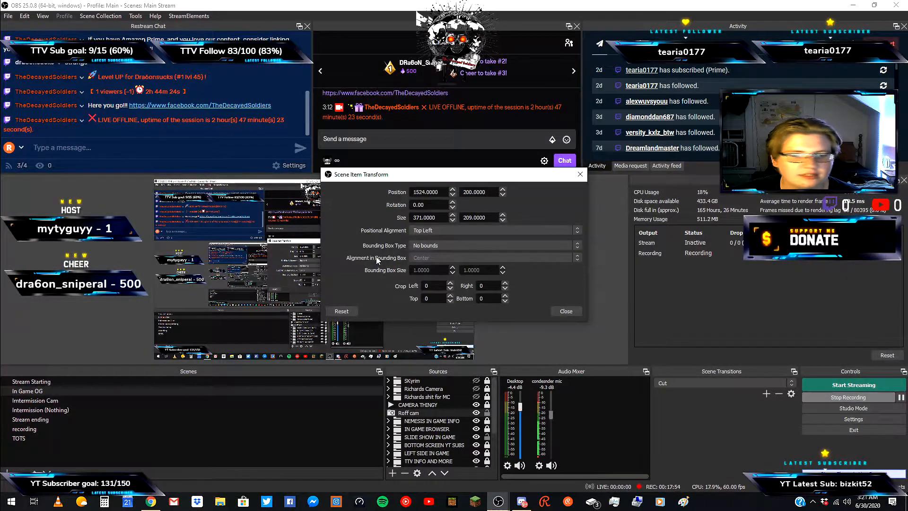
{"action": "left_click", "coordinate": [561, 311]}
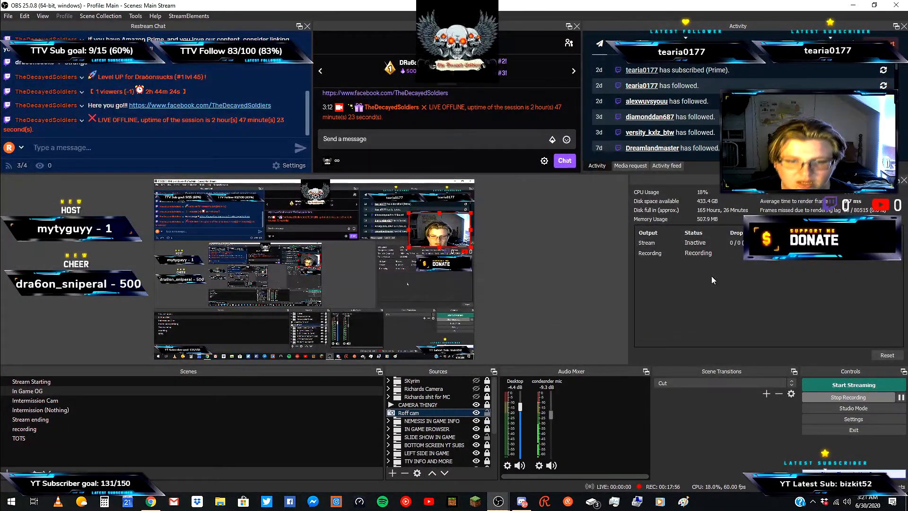
Select Roff cam, open its webcam properties and close them with OK.
{"action": "left_click", "coordinate": [528, 306]}
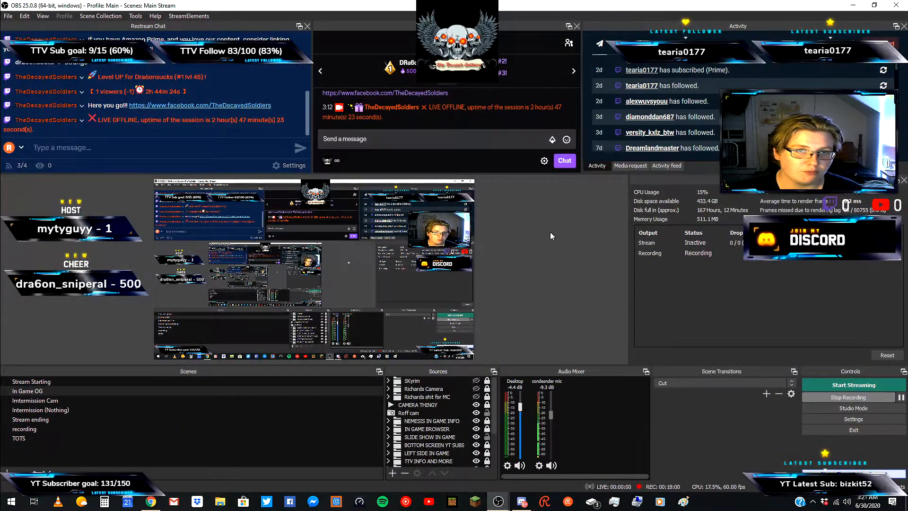
{"action": "left_click", "coordinate": [450, 413]}
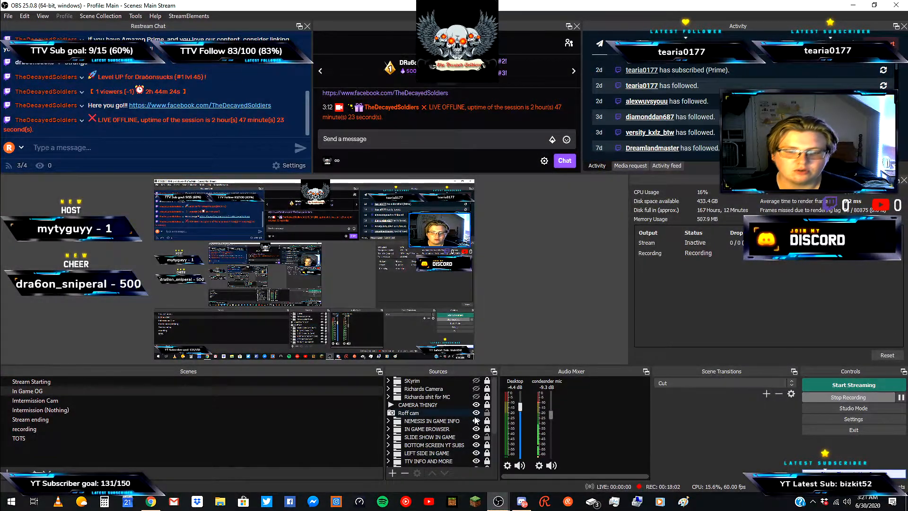
{"action": "right_click", "coordinate": [450, 413]}
{"action": "left_click", "coordinate": [462, 408]}
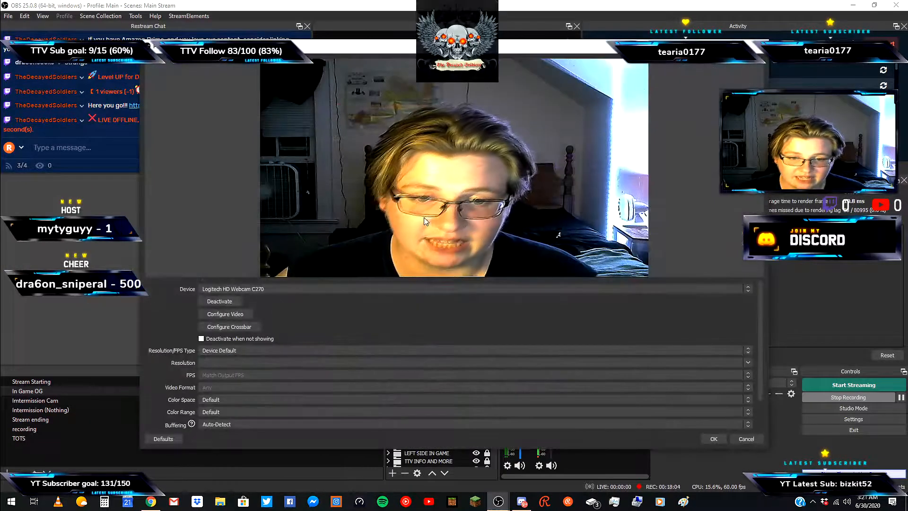
{"action": "left_click", "coordinate": [714, 439]}
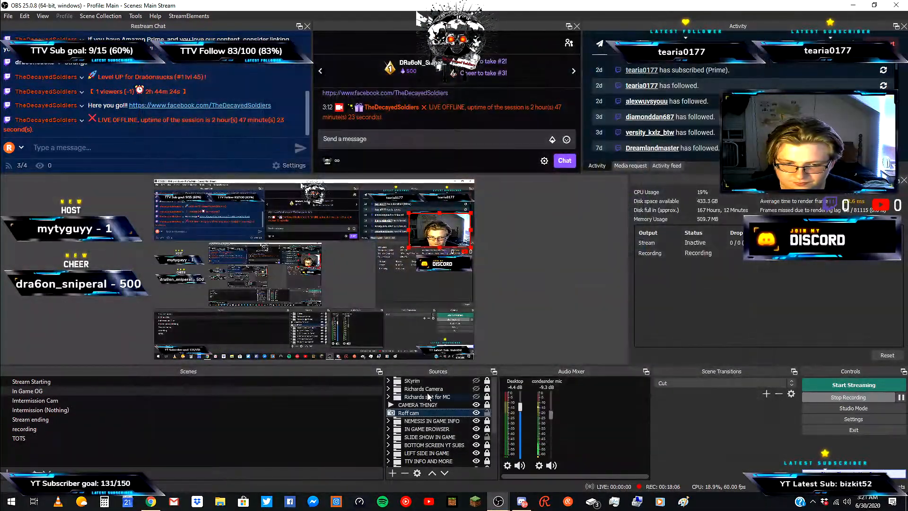
Reopen Roff cam's Edit Transform dialog, open the Positional Alignment options and close the dialog without changes.
{"action": "right_click", "coordinate": [423, 414]}
{"action": "mouse_move", "coordinate": [473, 293]}
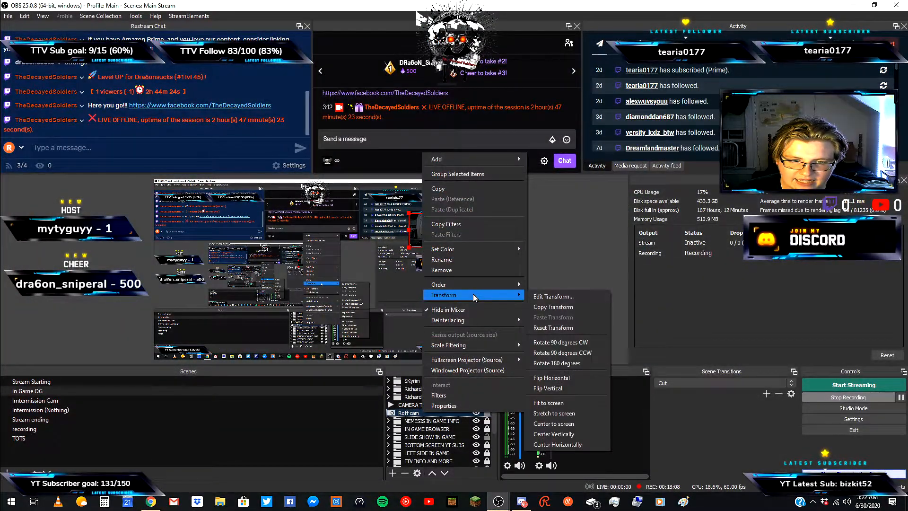
{"action": "left_click", "coordinate": [541, 294]}
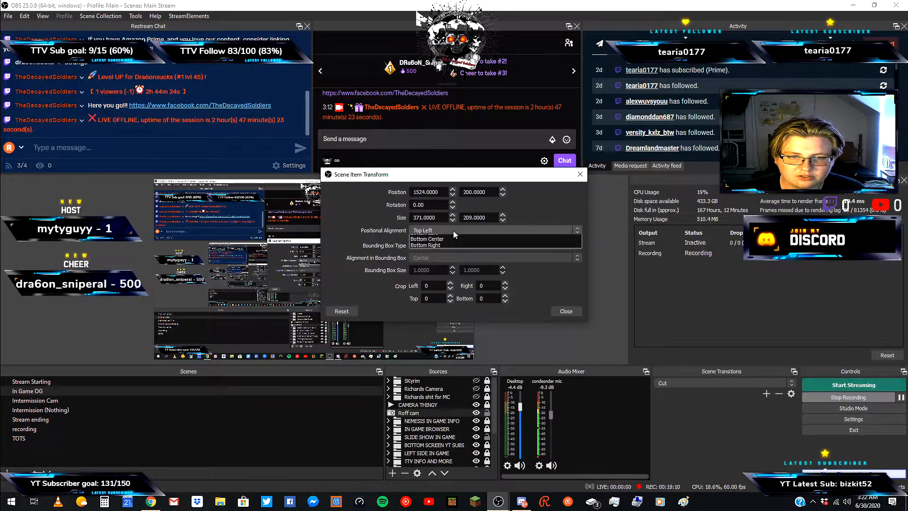
{"action": "left_click", "coordinate": [454, 231]}
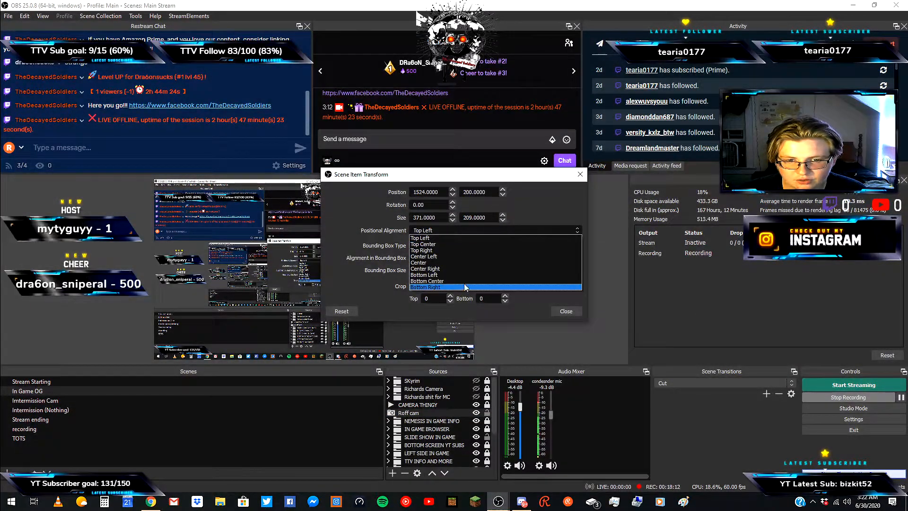
{"action": "left_click", "coordinate": [506, 324]}
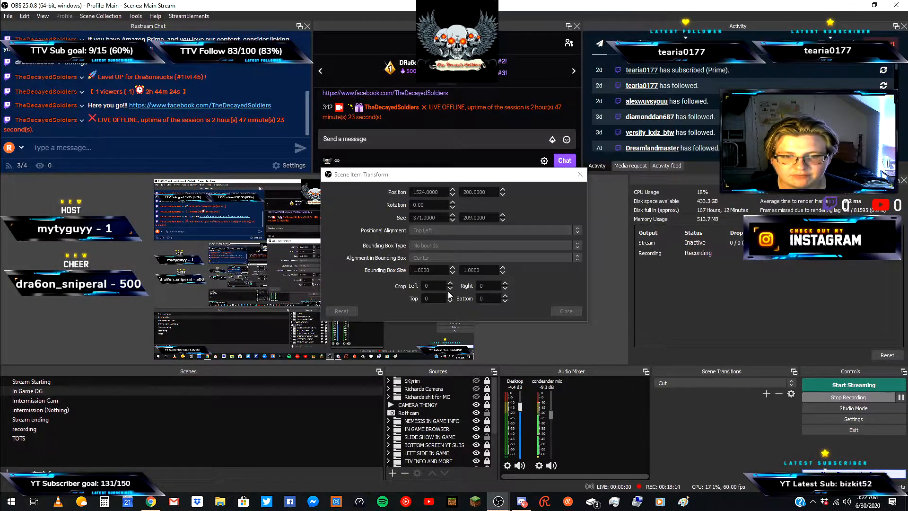
{"action": "left_click", "coordinate": [580, 175]}
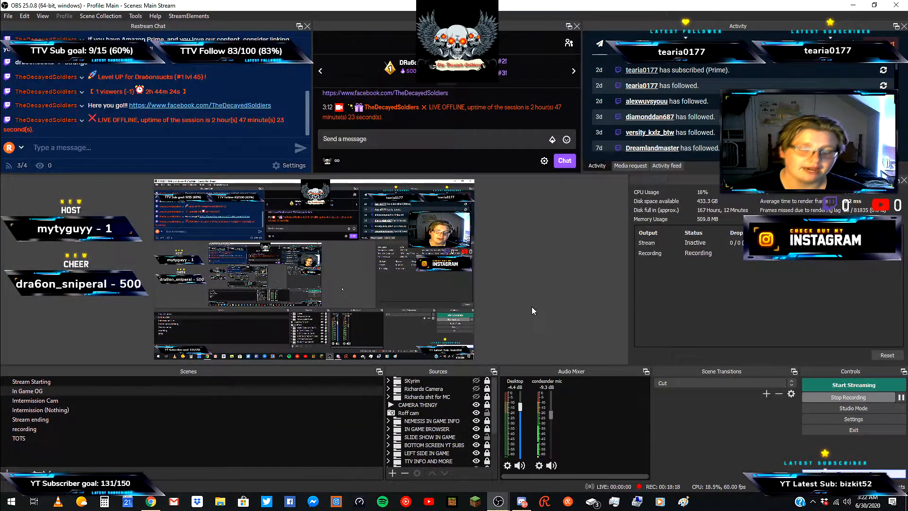
Open Roff cam's filters, inspect the Sharpen filter and tick Undistort center of image in the Scaling/Aspect Ratio filter.
{"action": "right_click", "coordinate": [431, 410]}
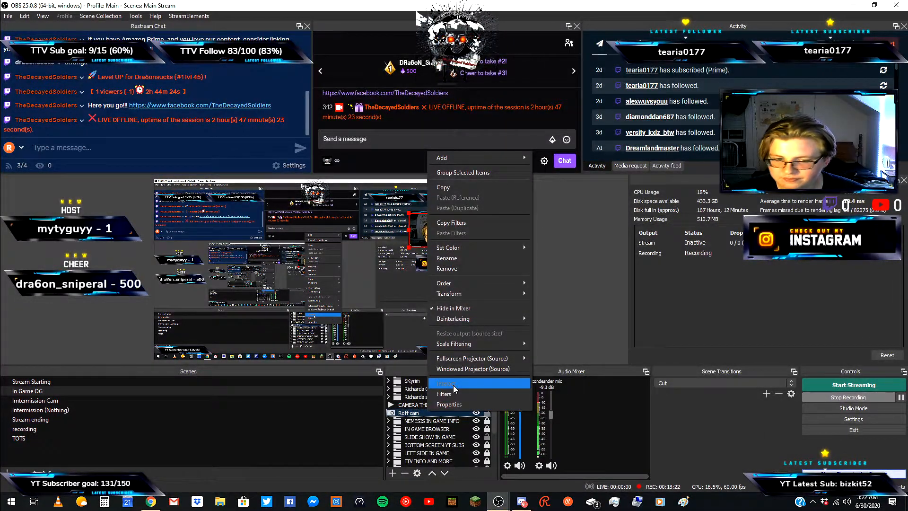
{"action": "left_click", "coordinate": [447, 393]}
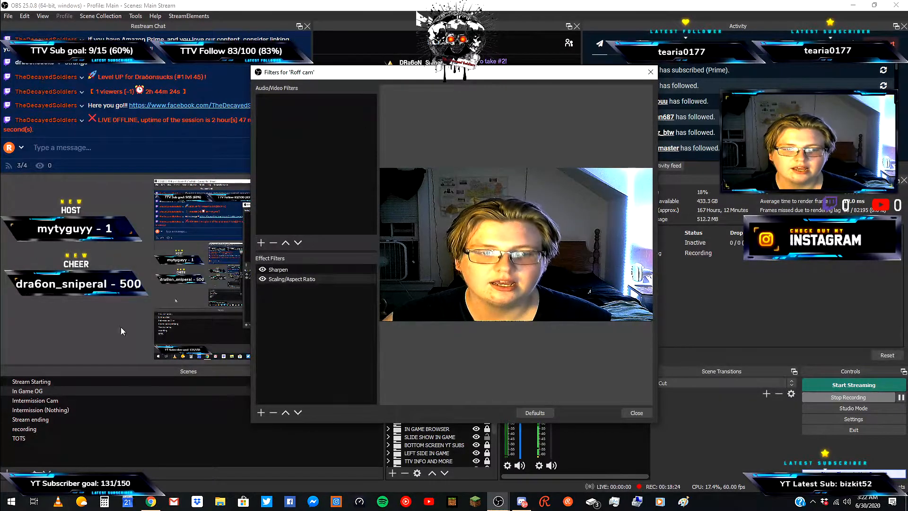
{"action": "left_click", "coordinate": [307, 271]}
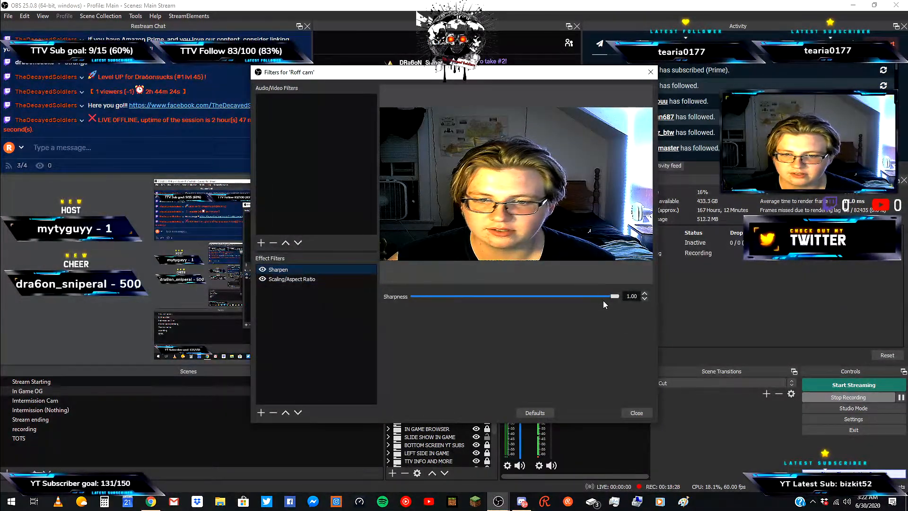
{"action": "mouse_move", "coordinate": [615, 294]}
{"action": "left_mouse_down"}
{"action": "mouse_move", "coordinate": [444, 311]}
{"action": "mouse_move", "coordinate": [388, 303]}
{"action": "mouse_move", "coordinate": [615, 296]}
{"action": "left_mouse_up"}
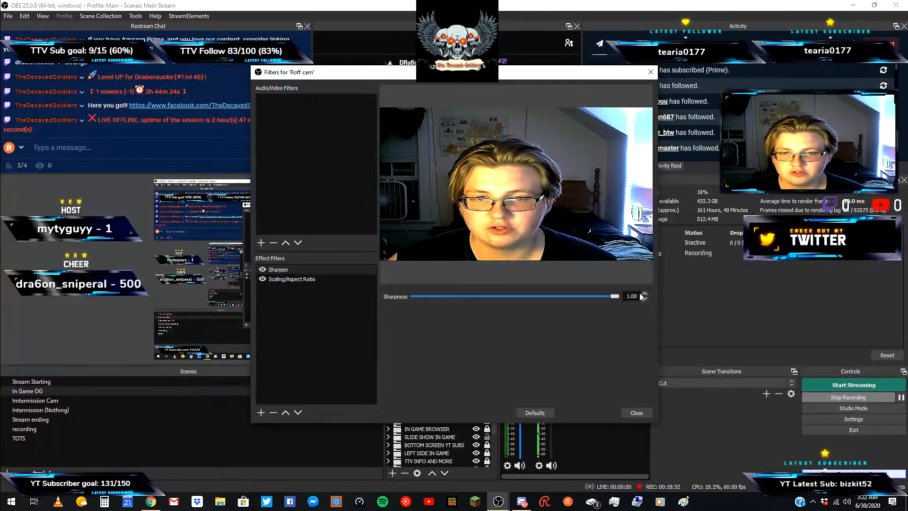
{"action": "left_click", "coordinate": [307, 279]}
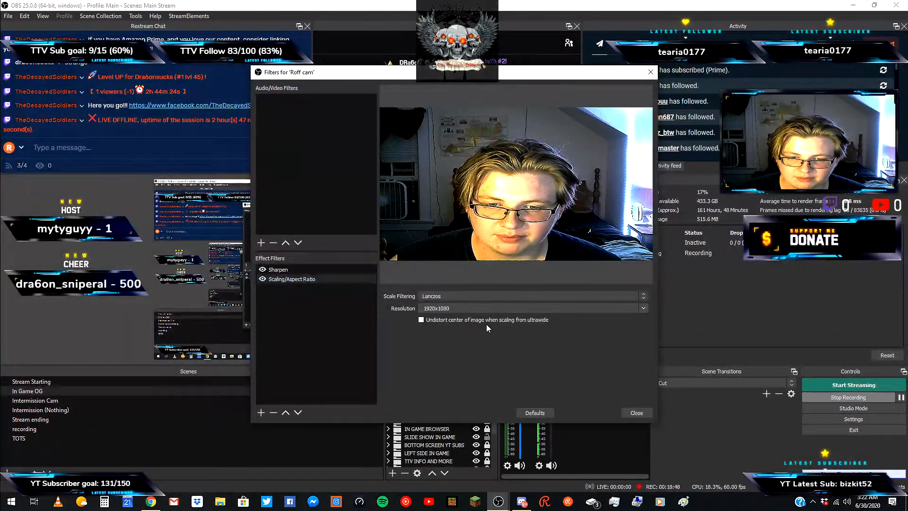
{"action": "left_click", "coordinate": [425, 321]}
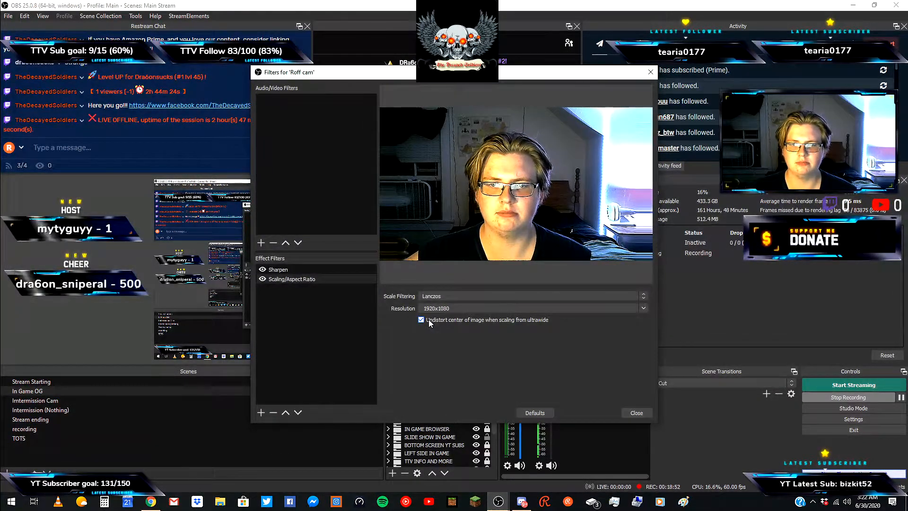
{"action": "left_click", "coordinate": [630, 414]}
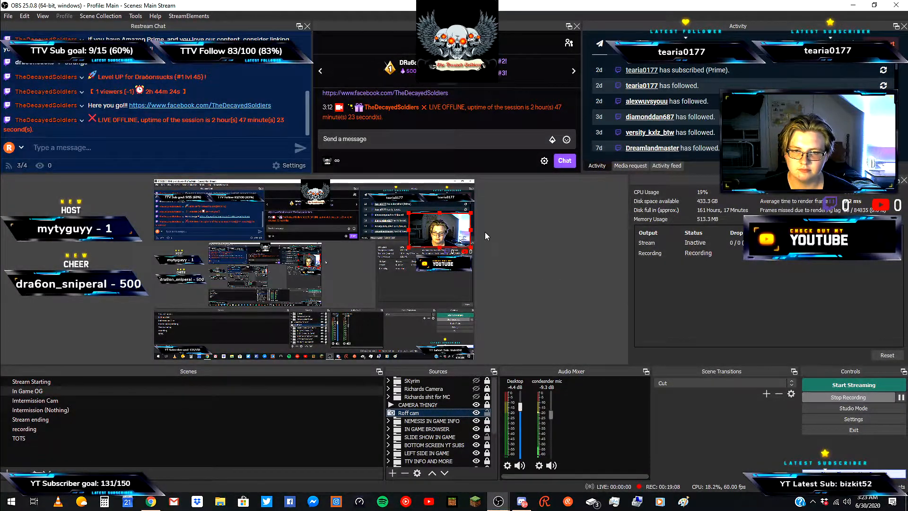
Reopen Roff cam's filters, select the Scaling/Aspect Ratio filter and close the window.
{"action": "right_click", "coordinate": [447, 415]}
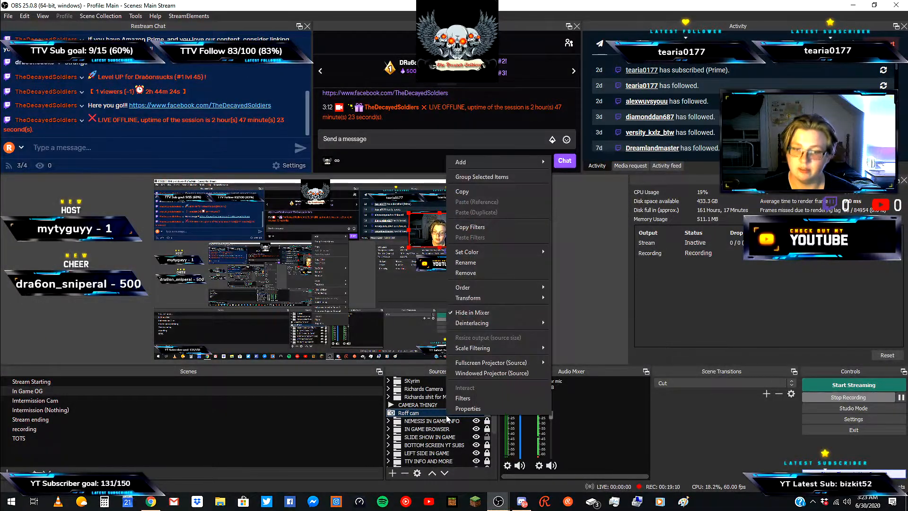
{"action": "left_click", "coordinate": [464, 400]}
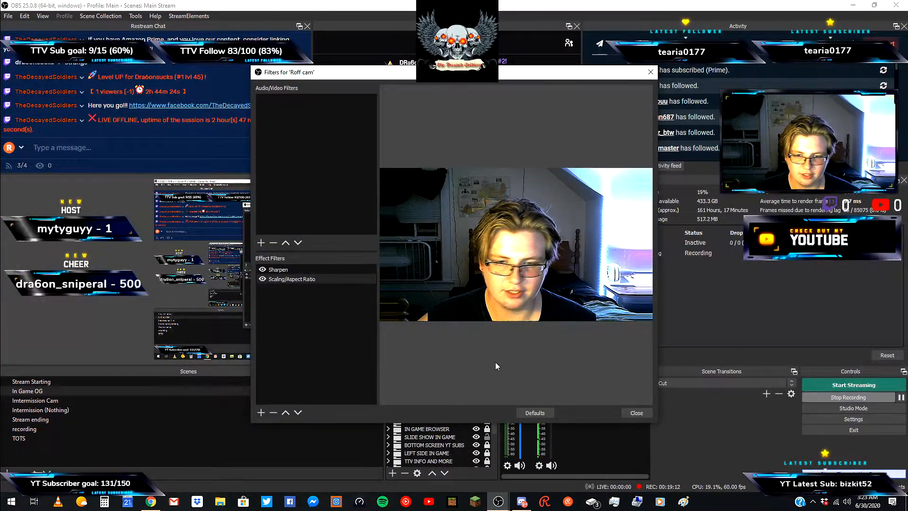
{"action": "left_click", "coordinate": [279, 279]}
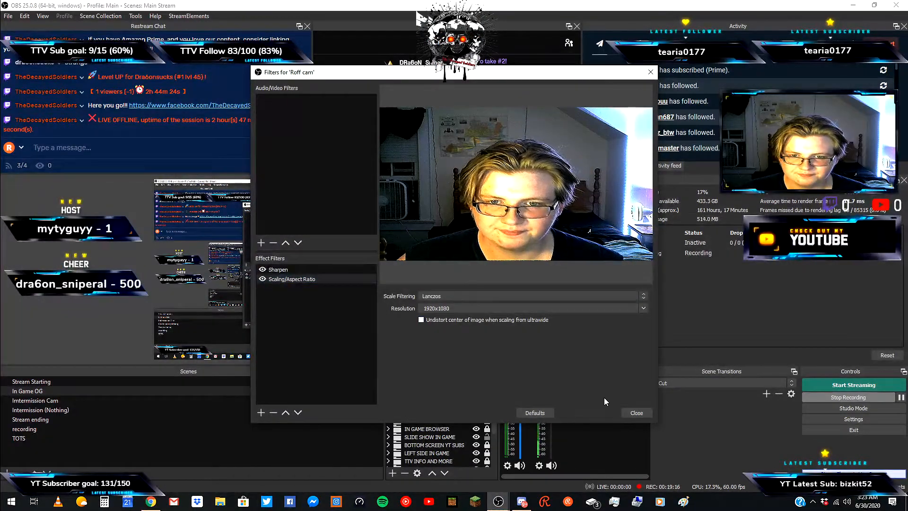
{"action": "left_click", "coordinate": [637, 413]}
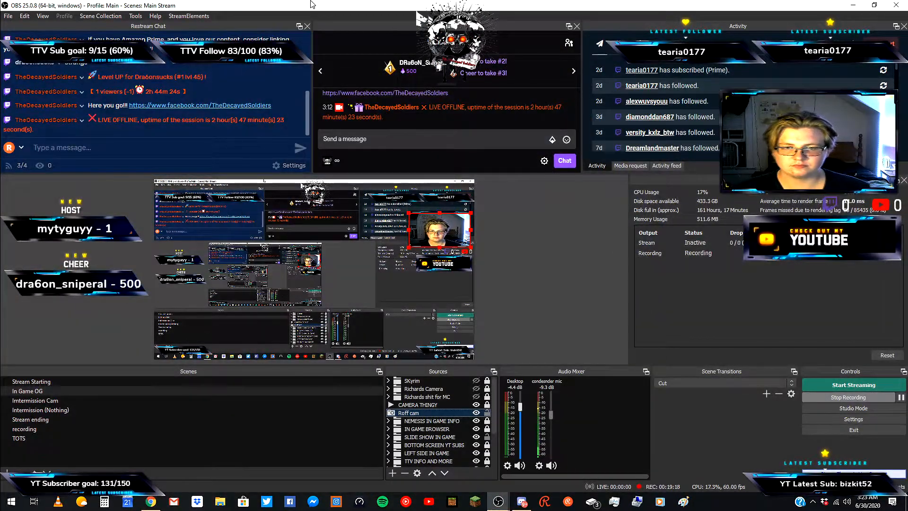
Expand the SCREEN CAPTURE group in the source list and toggle the visibility of its MAIN SCREEN source.
{"action": "left_click", "coordinate": [543, 256]}
{"action": "scroll", "coordinate": [432, 451], "scroll_direction": "down", "scroll_amount": 2}
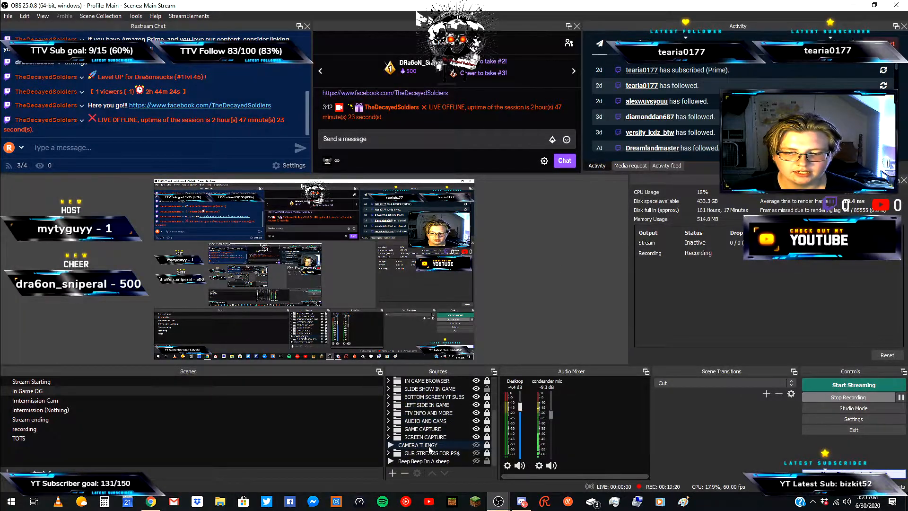
{"action": "scroll", "coordinate": [431, 451], "scroll_direction": "up", "scroll_amount": 2}
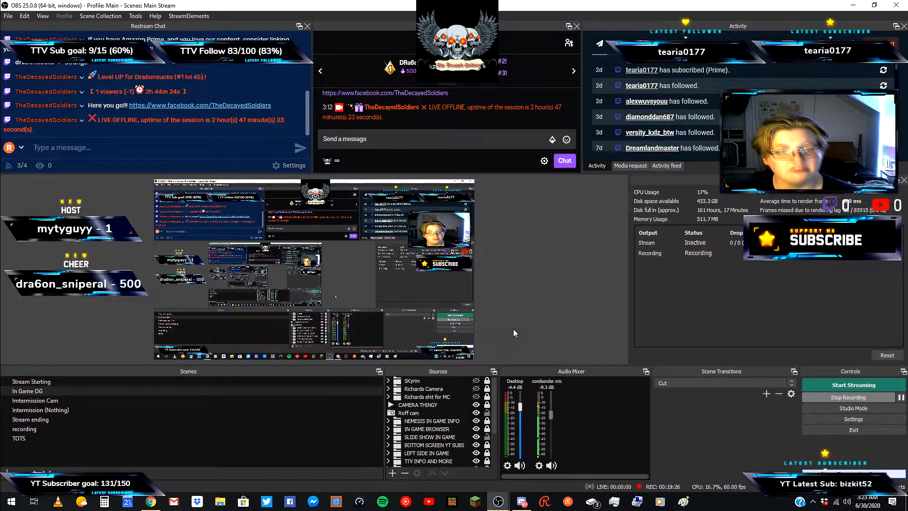
{"action": "scroll", "coordinate": [409, 441], "scroll_direction": "down", "scroll_amount": 2}
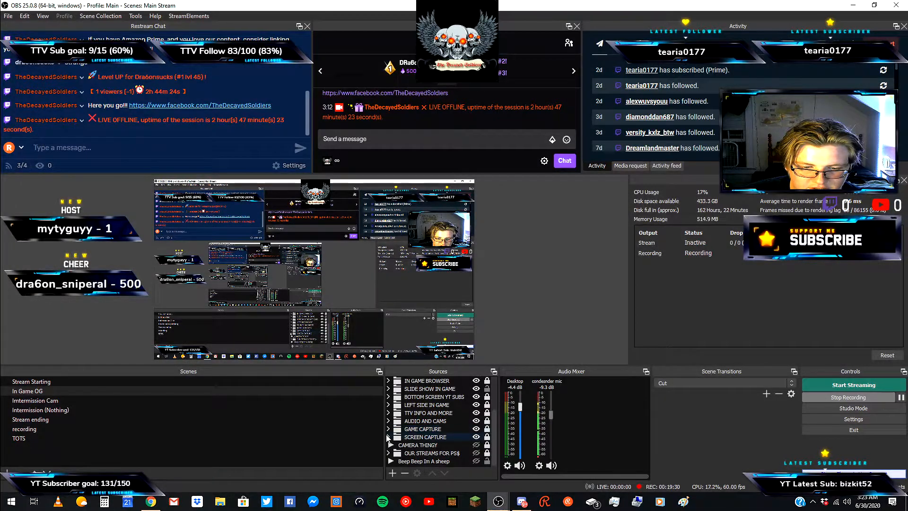
{"action": "left_click", "coordinate": [388, 437]}
{"action": "scroll", "coordinate": [416, 449], "scroll_direction": "down", "scroll_amount": 1}
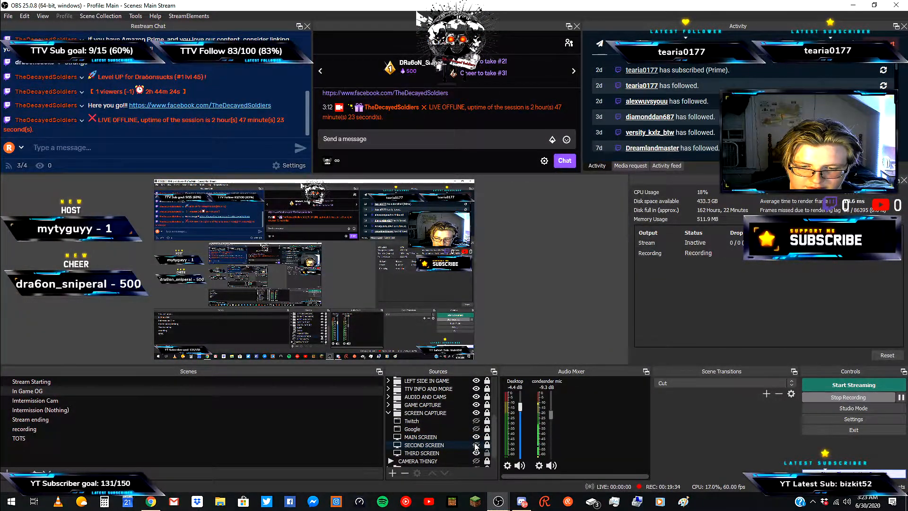
{"action": "left_click", "coordinate": [477, 438]}
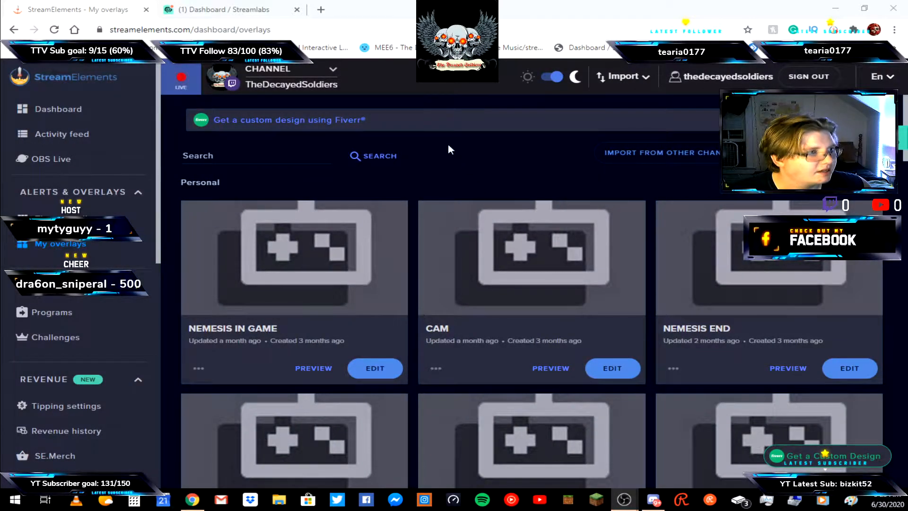
Open the StreamElements dashboard and open the channel selector list.
{"action": "left_click", "coordinate": [39, 102]}
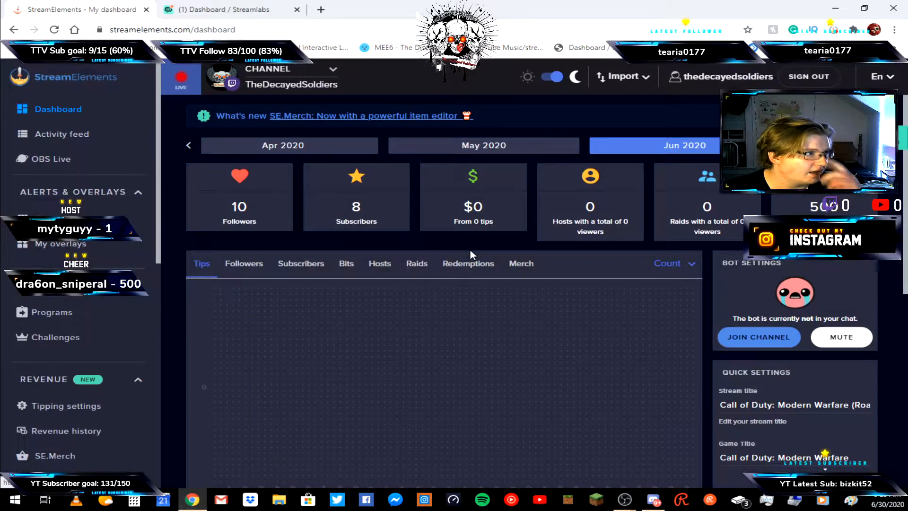
{"action": "left_click", "coordinate": [289, 78]}
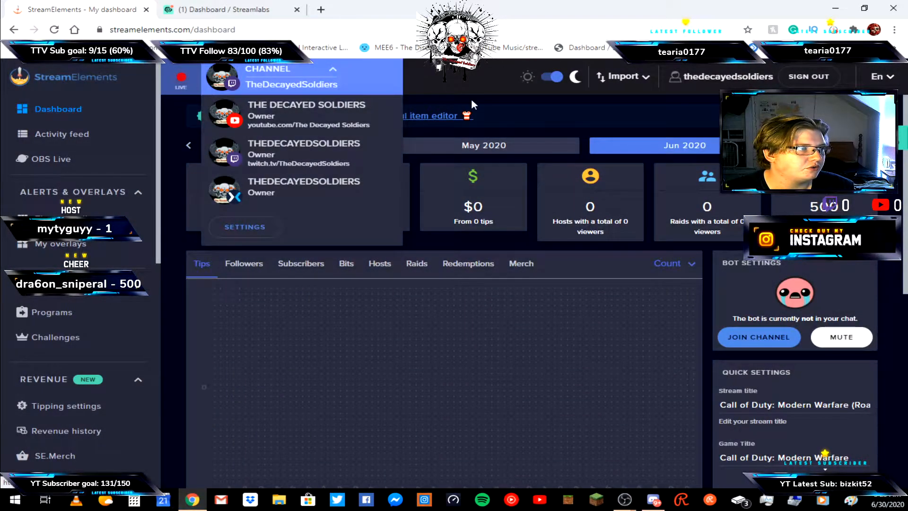
{"action": "left_click", "coordinate": [510, 92]}
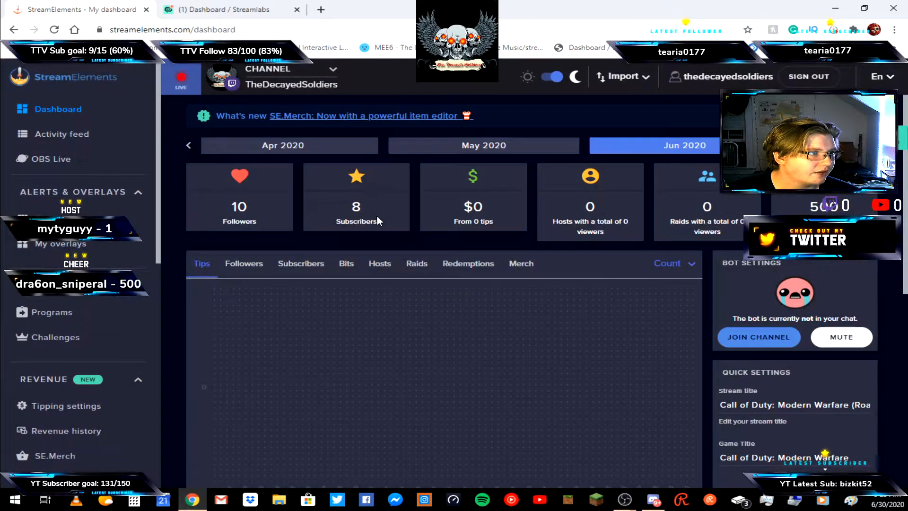
Page the dashboard statistics back one month and forward again, and open the Activity feed.
{"action": "left_click", "coordinate": [536, 149]}
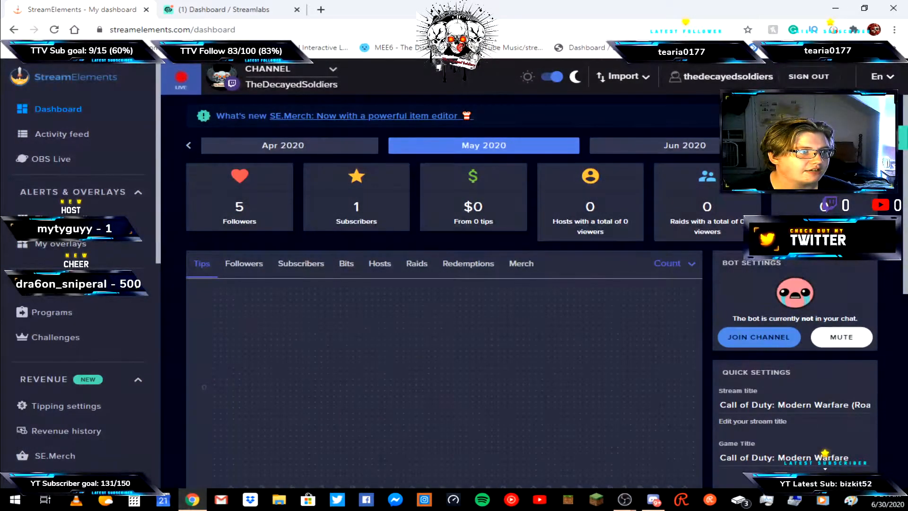
{"action": "left_click", "coordinate": [710, 148]}
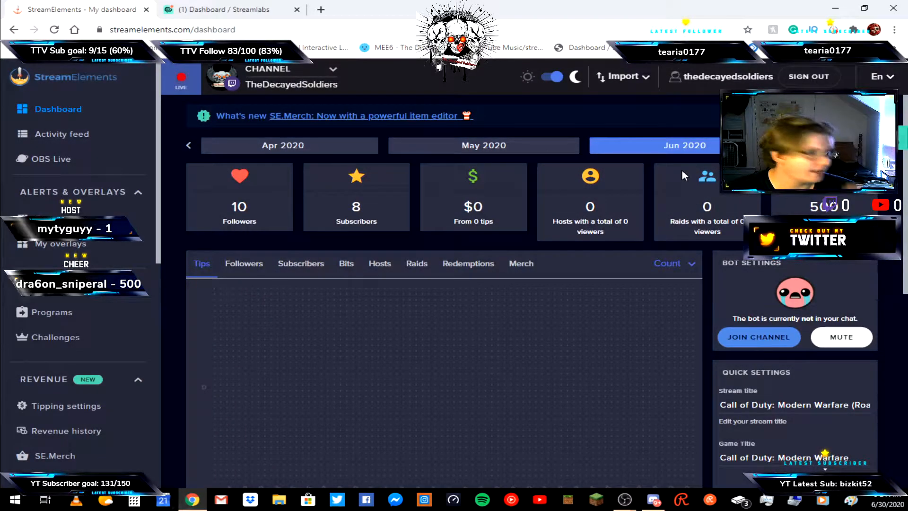
{"action": "left_click", "coordinate": [131, 138]}
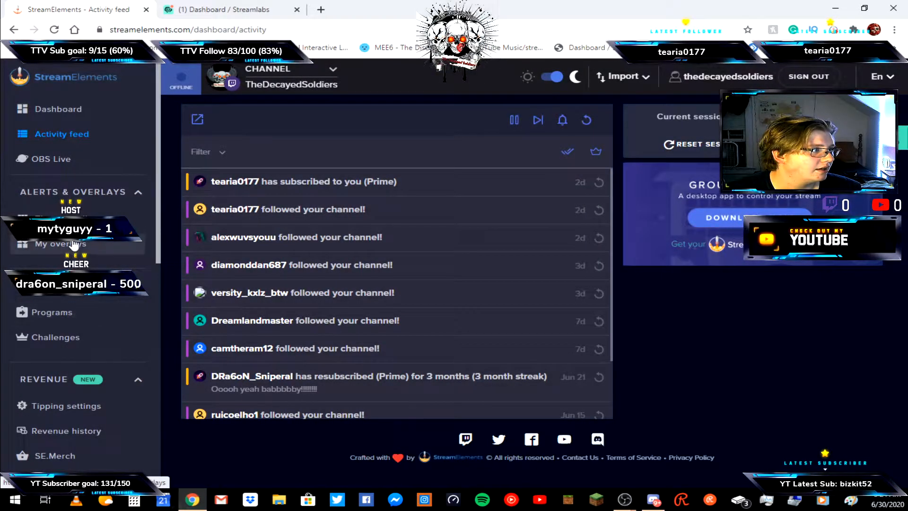
Browse the OBS Live page and scroll through the super themes in the Themes gallery.
{"action": "left_click", "coordinate": [89, 160]}
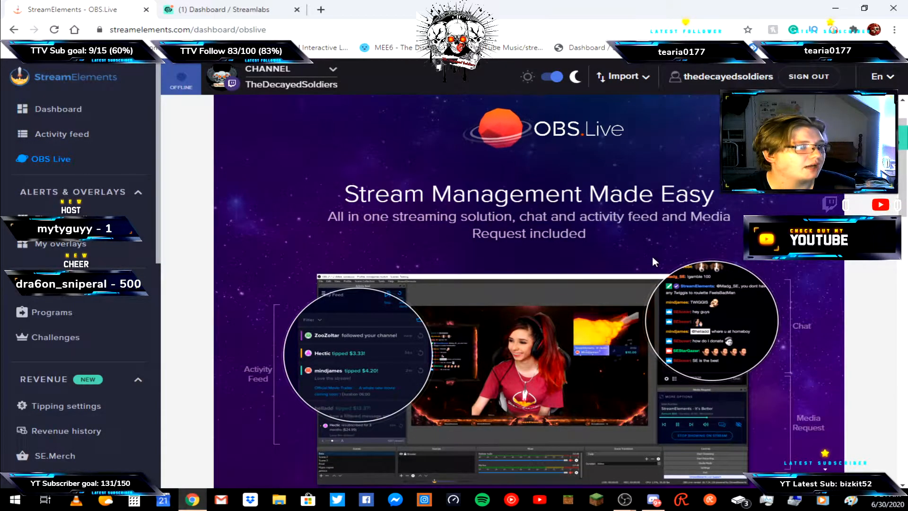
{"action": "scroll", "coordinate": [652, 256], "scroll_direction": "down", "scroll_amount": 3}
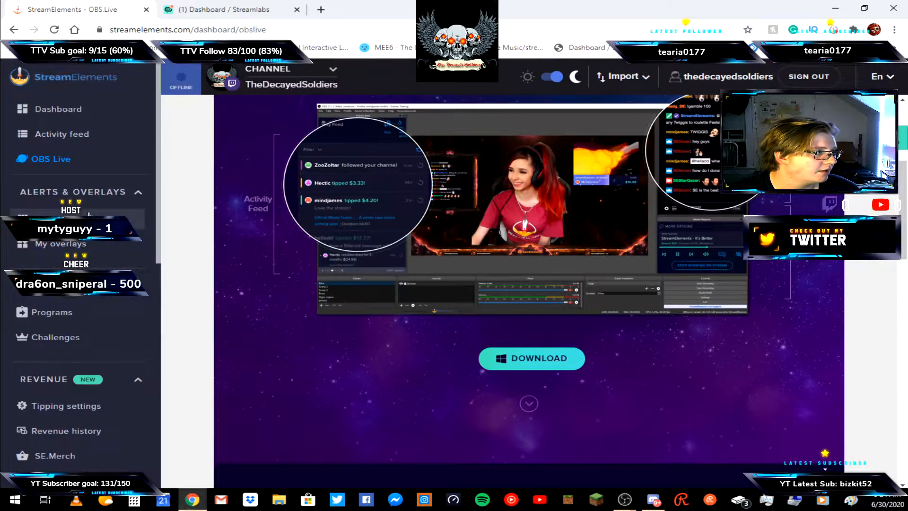
{"action": "left_click", "coordinate": [71, 220]}
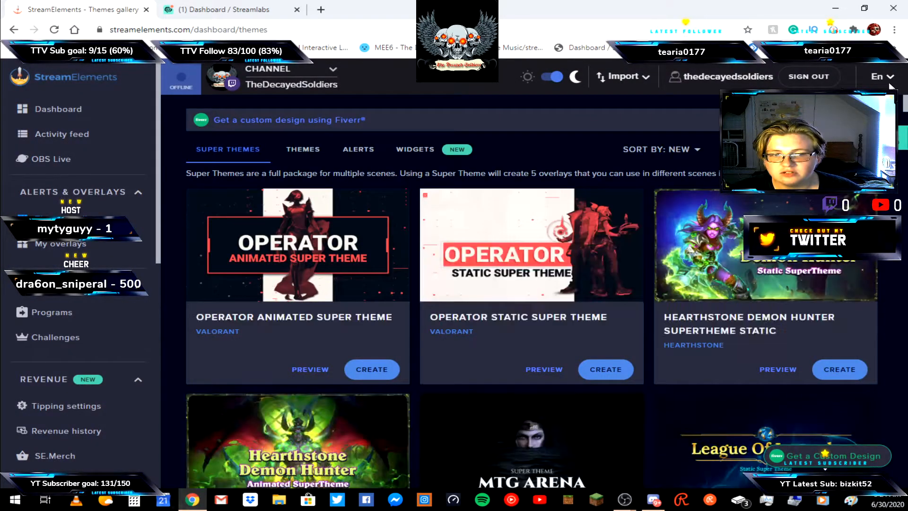
{"action": "scroll", "coordinate": [580, 233], "scroll_direction": "down", "scroll_amount": 2}
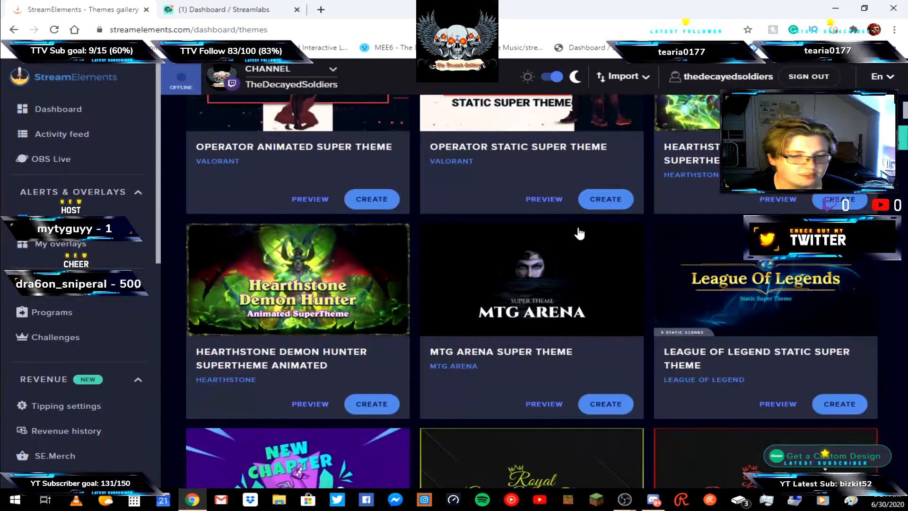
{"action": "scroll", "coordinate": [580, 233], "scroll_direction": "down", "scroll_amount": 1}
{"action": "scroll", "coordinate": [580, 233], "scroll_direction": "down", "scroll_amount": 20}
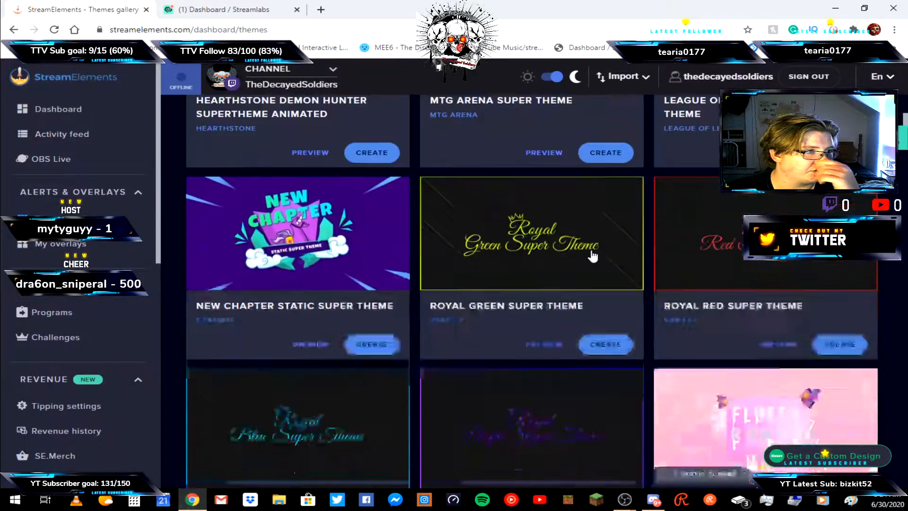
{"action": "scroll", "coordinate": [591, 263], "scroll_direction": "down", "scroll_amount": 5}
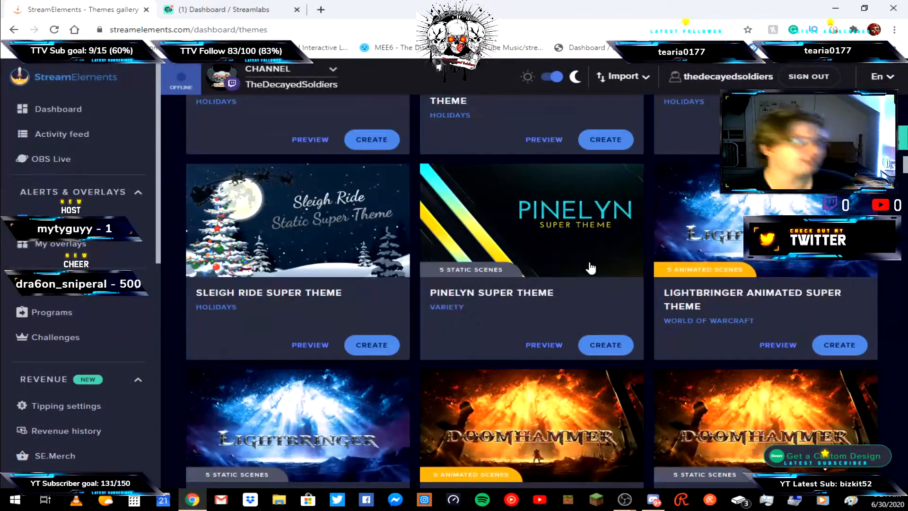
{"action": "scroll", "coordinate": [588, 249], "scroll_direction": "down", "scroll_amount": 20}
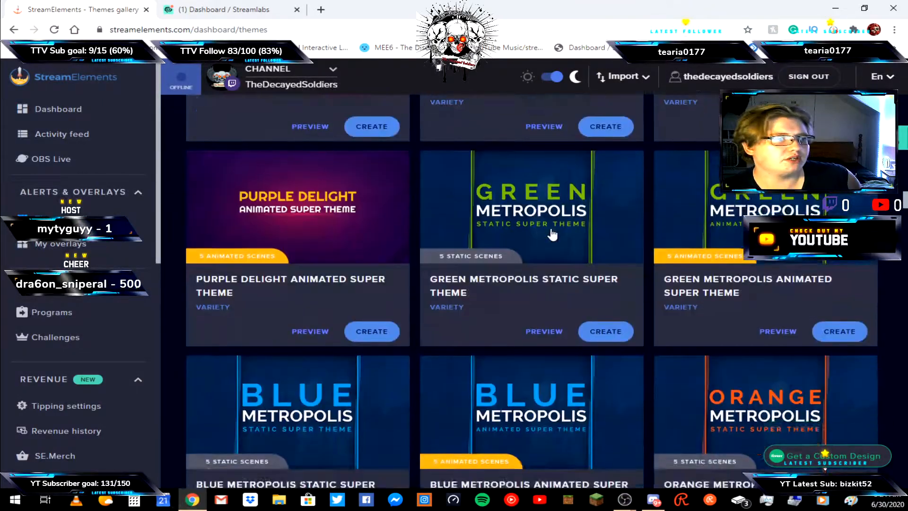
{"action": "scroll", "coordinate": [552, 233], "scroll_direction": "up", "scroll_amount": 5}
{"action": "scroll", "coordinate": [552, 230], "scroll_direction": "down", "scroll_amount": 10}
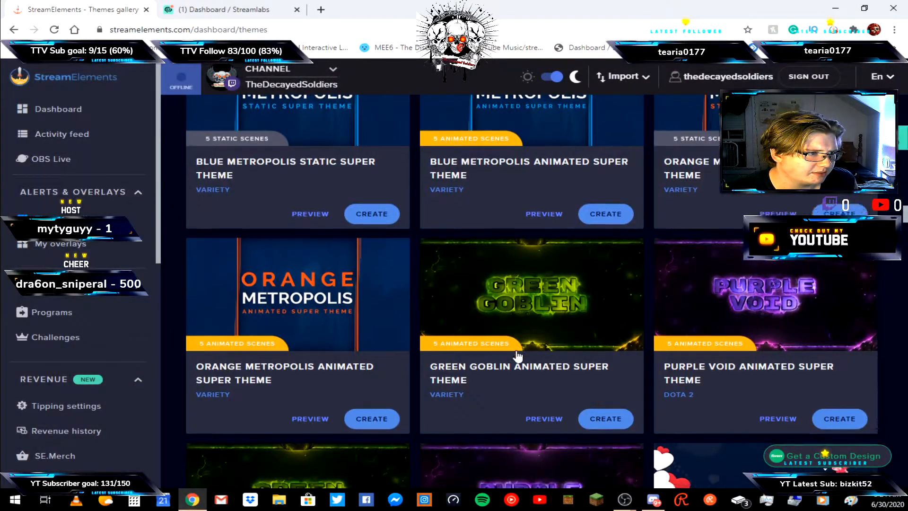
{"action": "scroll", "coordinate": [518, 356], "scroll_direction": "down", "scroll_amount": 5}
{"action": "scroll", "coordinate": [518, 355], "scroll_direction": "down", "scroll_amount": 5}
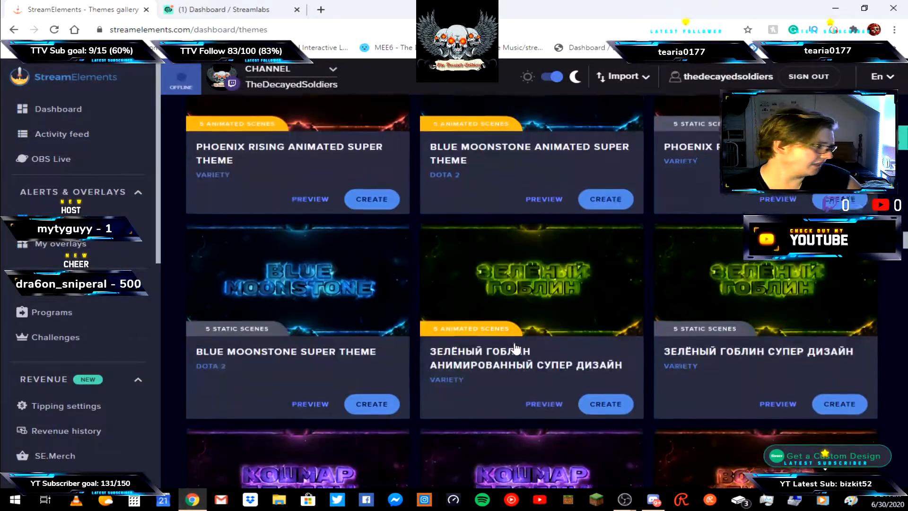
{"action": "scroll", "coordinate": [520, 345], "scroll_direction": "down", "scroll_amount": 5}
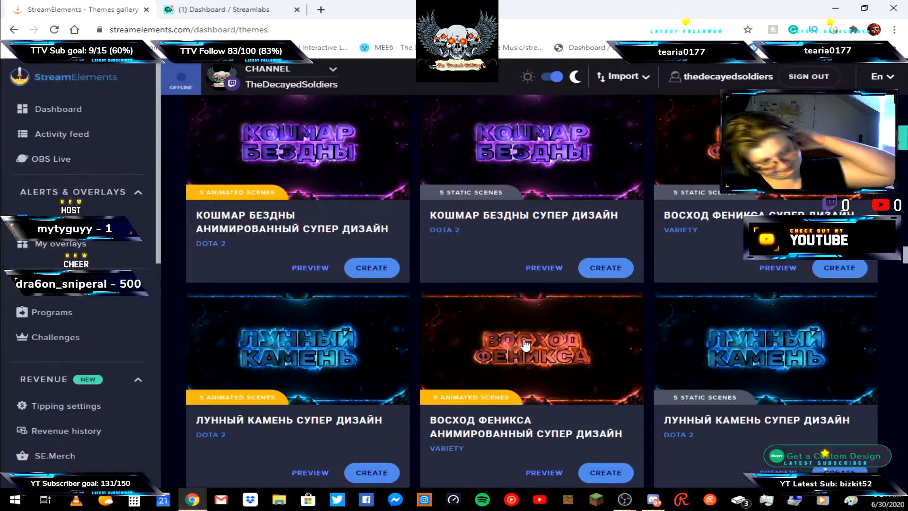
{"action": "scroll", "coordinate": [175, 312], "scroll_direction": "down", "scroll_amount": 5}
{"action": "scroll", "coordinate": [549, 342], "scroll_direction": "down", "scroll_amount": 4}
{"action": "scroll", "coordinate": [426, 331], "scroll_direction": "up", "scroll_amount": 4}
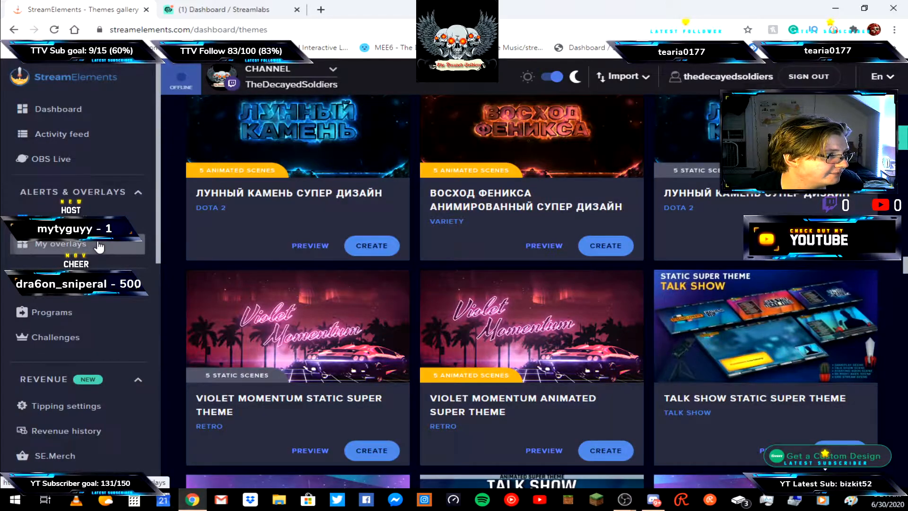
Open My overlays, open the Skyrim - SPARK TALK SCENE overlay in the editor, scroll its layers and return to the overlay list.
{"action": "left_click", "coordinate": [85, 244]}
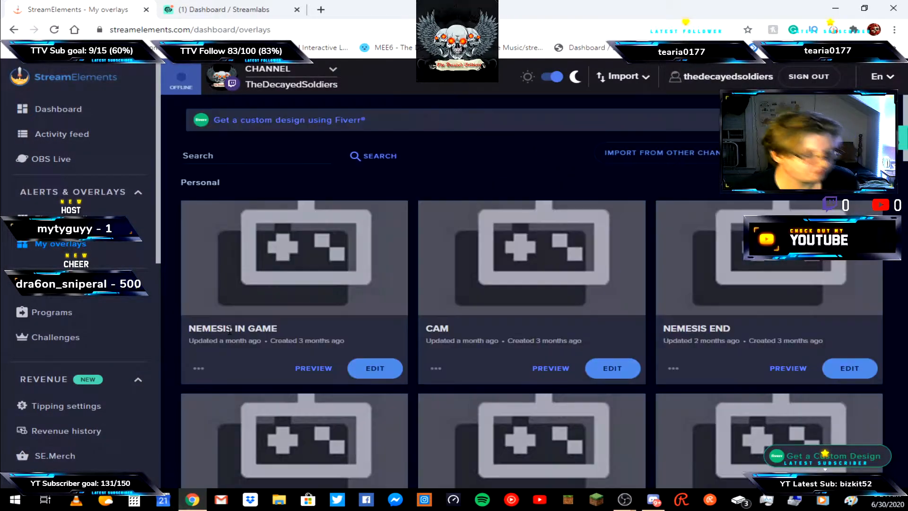
{"action": "scroll", "coordinate": [293, 328], "scroll_direction": "down", "scroll_amount": 10}
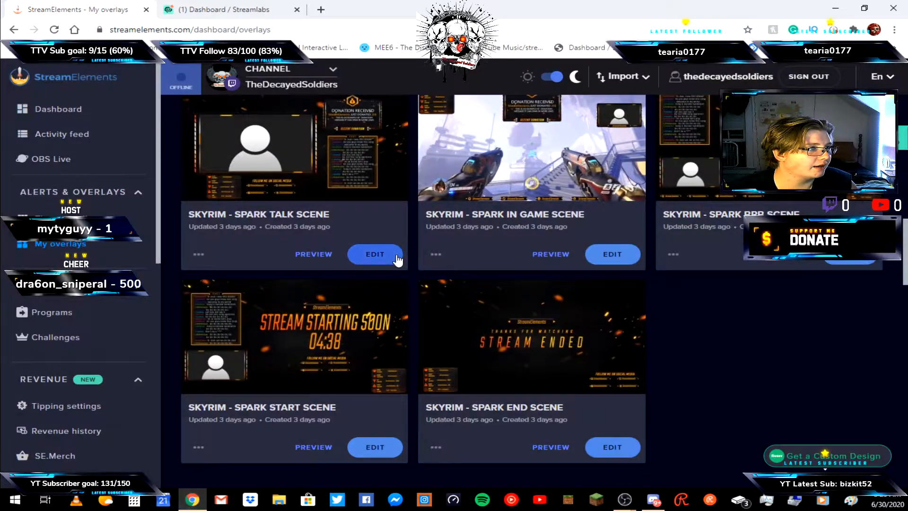
{"action": "left_click", "coordinate": [378, 255]}
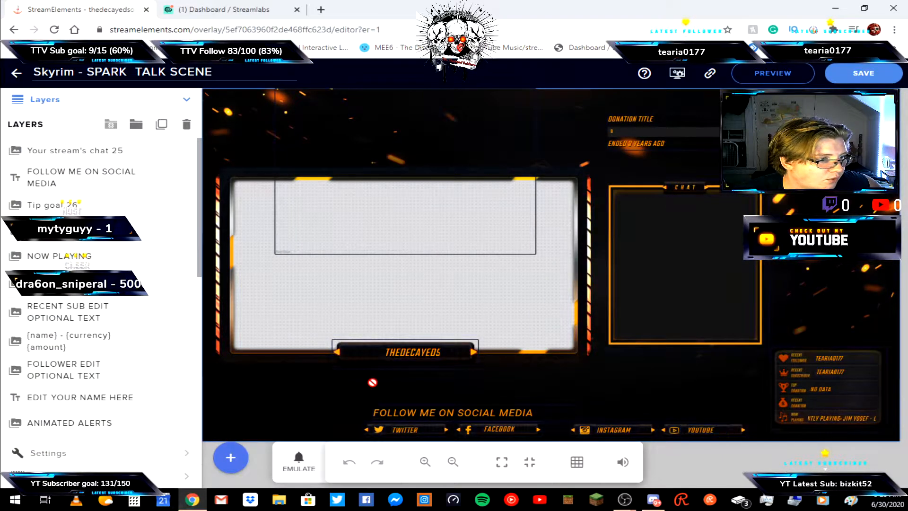
{"action": "scroll", "coordinate": [86, 342], "scroll_direction": "down", "scroll_amount": 10}
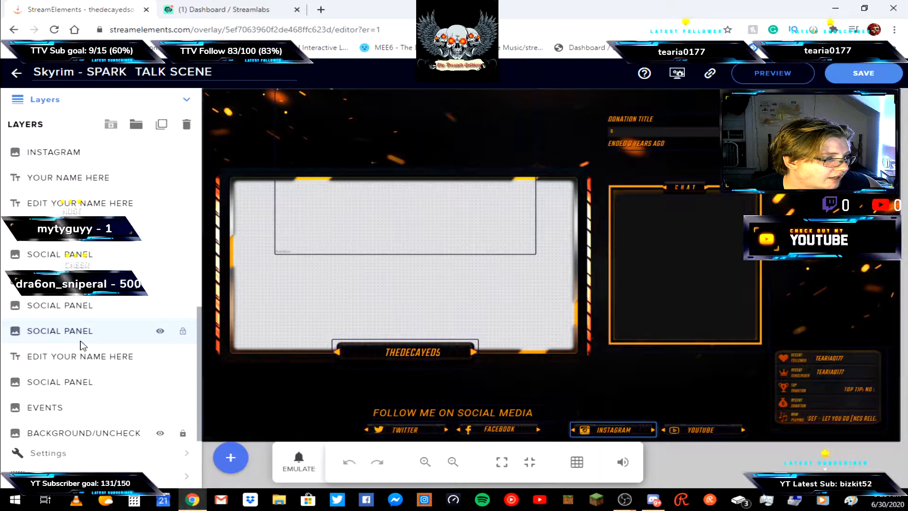
{"action": "right_click", "coordinate": [598, 439]}
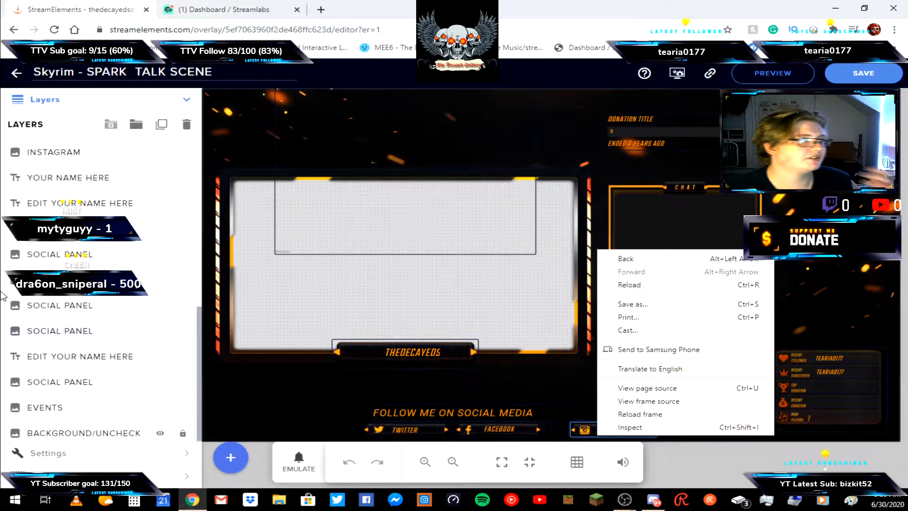
{"action": "left_click", "coordinate": [18, 74]}
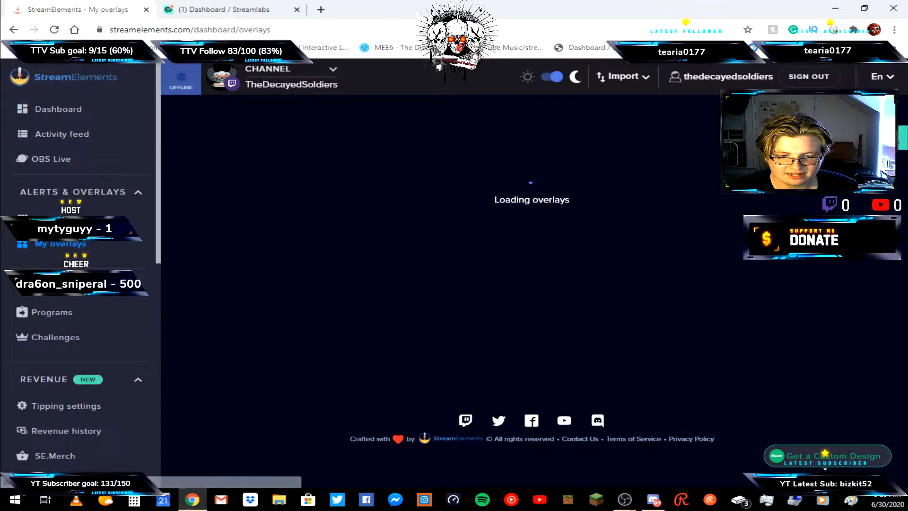
Switch to OBS, scroll the source list and open the NEW HOST source's properties, closing them with OK.
{"action": "left_click", "coordinate": [476, 437]}
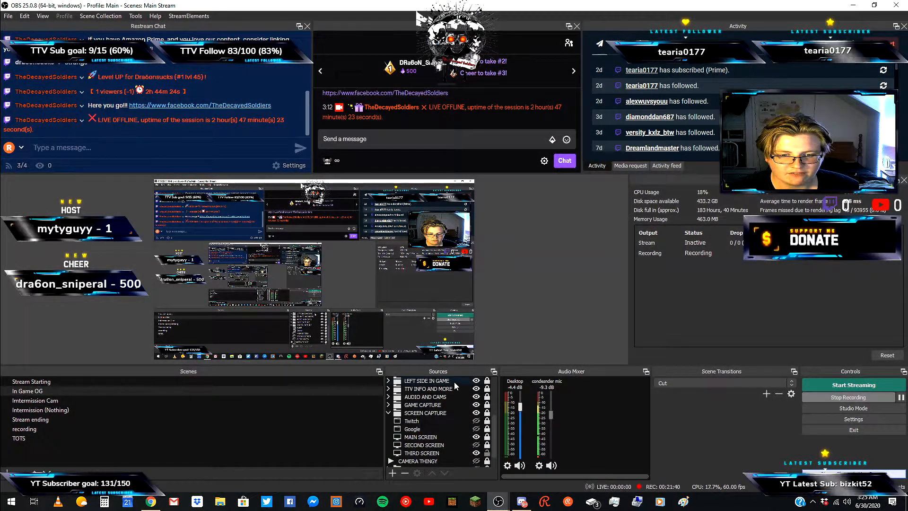
{"action": "scroll", "coordinate": [448, 398], "scroll_direction": "up", "scroll_amount": 3}
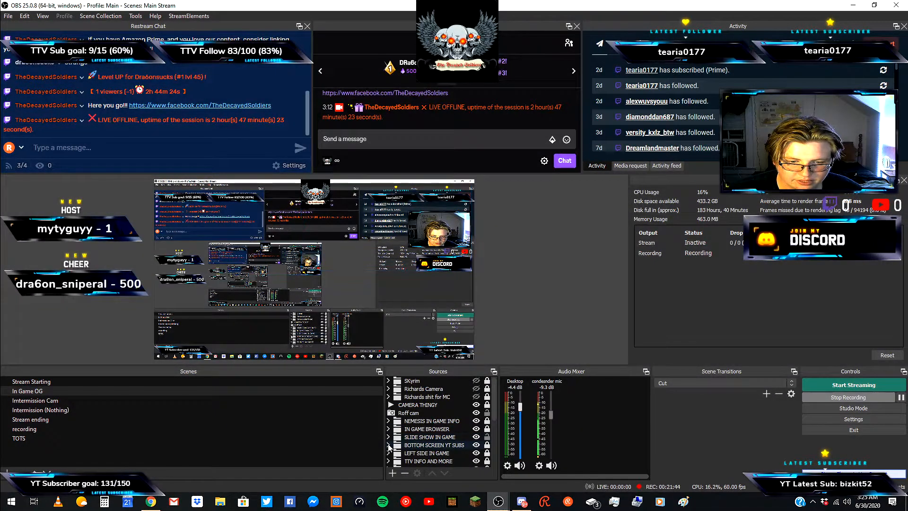
{"action": "scroll", "coordinate": [416, 426], "scroll_direction": "down", "scroll_amount": 3}
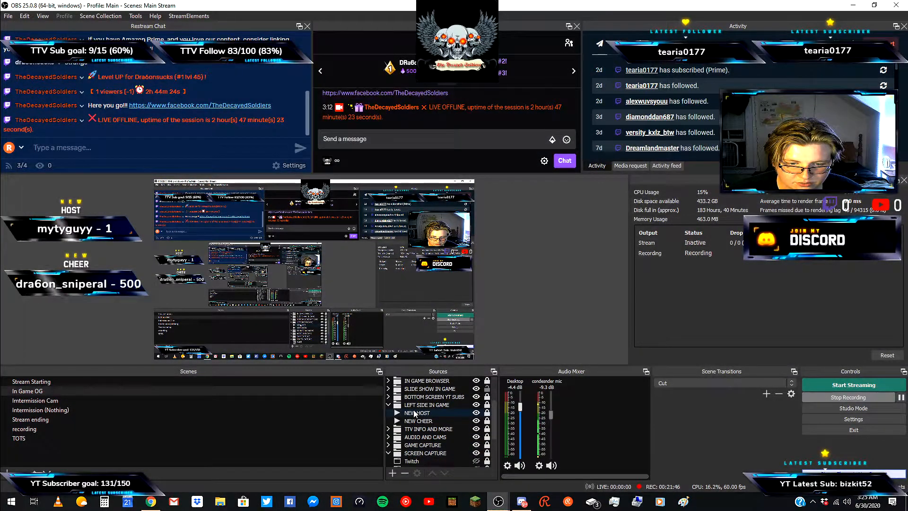
{"action": "double_click", "coordinate": [439, 413]}
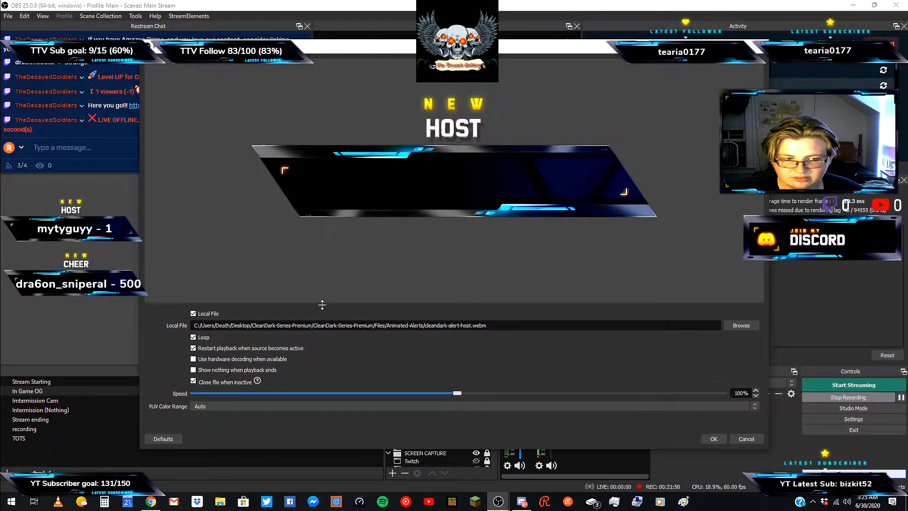
{"action": "left_click", "coordinate": [714, 439]}
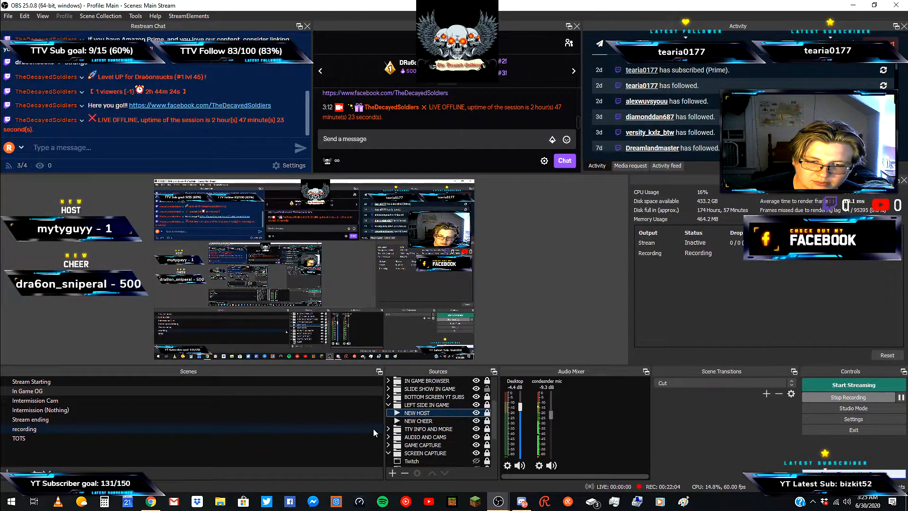
Scroll the source list and toggle the visibility of the MAIN SCREEN source.
{"action": "scroll", "coordinate": [397, 409], "scroll_direction": "up", "scroll_amount": 2}
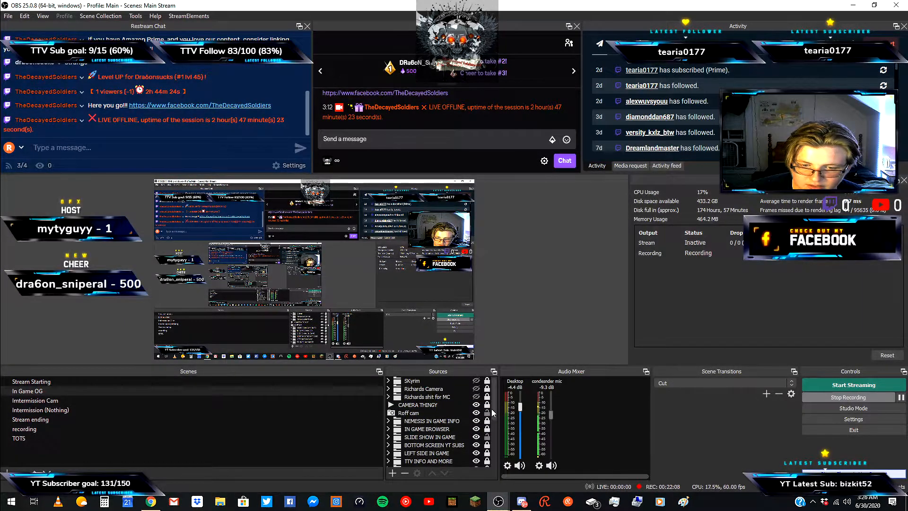
{"action": "scroll", "coordinate": [489, 415], "scroll_direction": "down", "scroll_amount": 3}
{"action": "scroll", "coordinate": [489, 416], "scroll_direction": "up", "scroll_amount": 1}
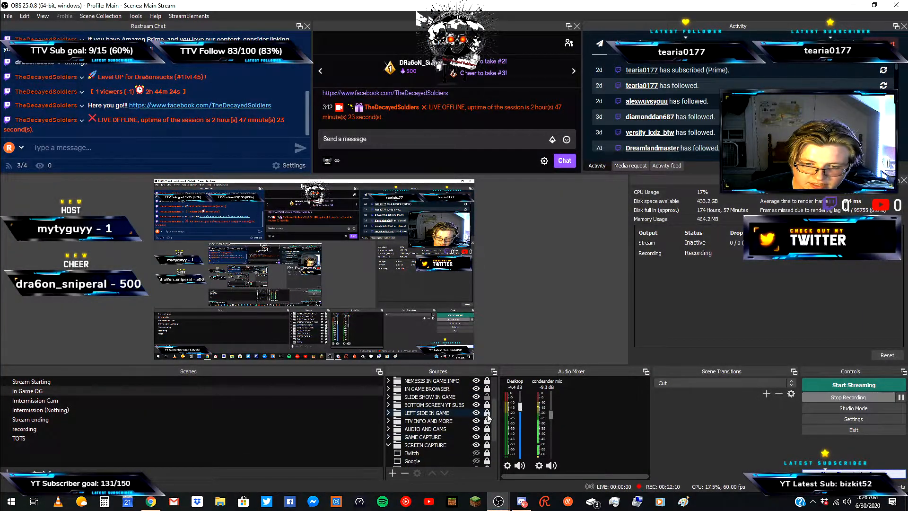
{"action": "scroll", "coordinate": [477, 409], "scroll_direction": "down", "scroll_amount": 2}
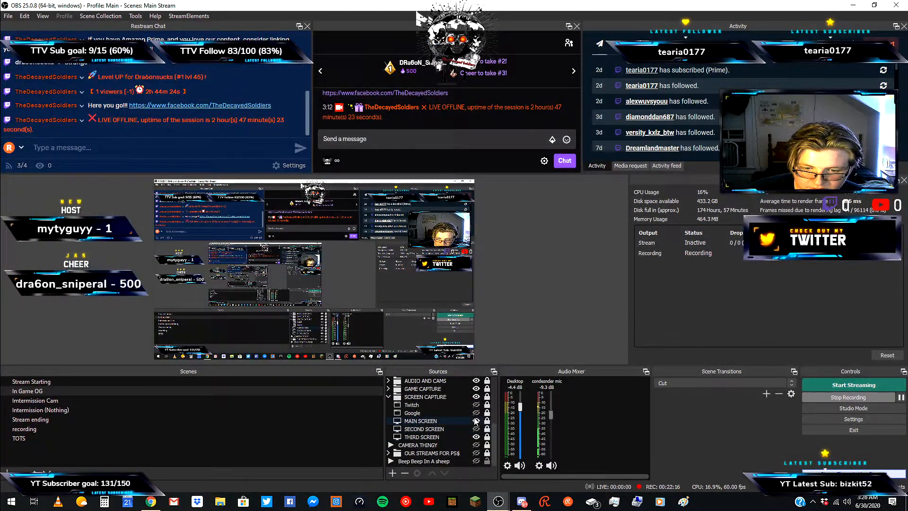
{"action": "left_click", "coordinate": [476, 421]}
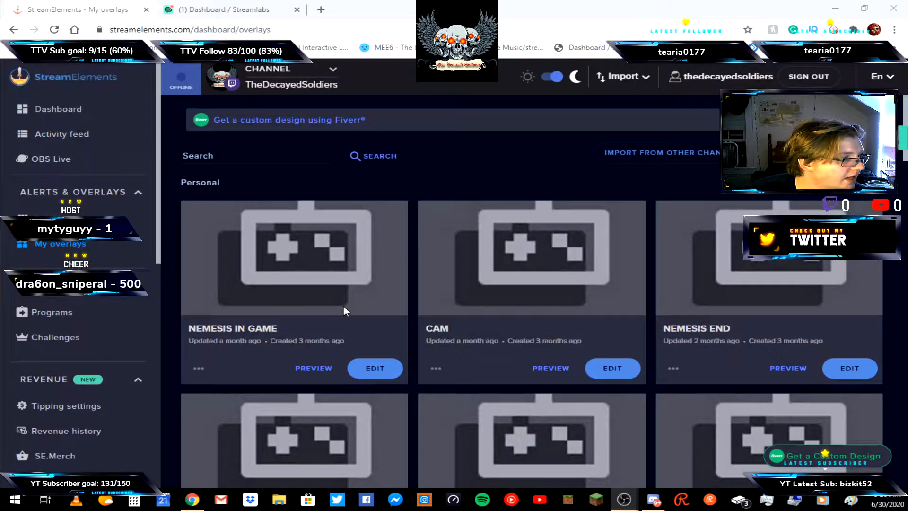
Return to the StreamElements dashboard, open the Bot Modules page and scroll through its modules.
{"action": "scroll", "coordinate": [45, 335], "scroll_direction": "down", "scroll_amount": 2}
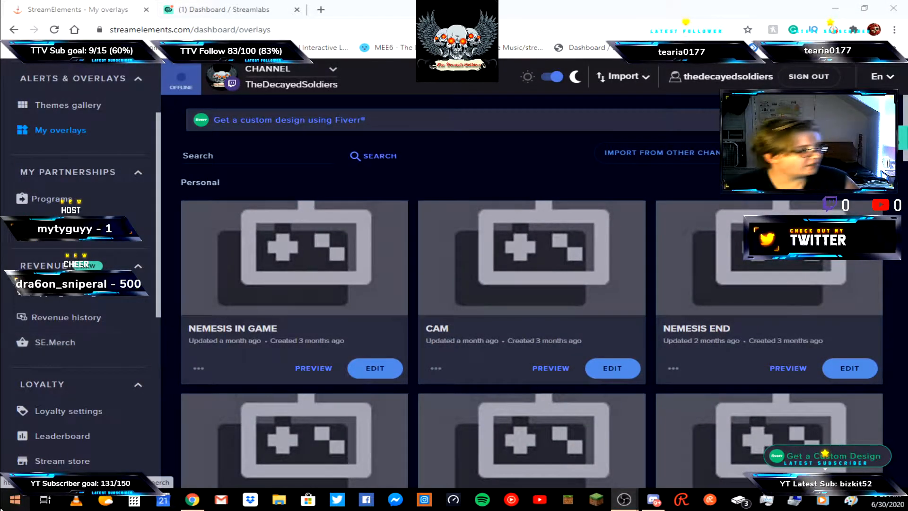
{"action": "scroll", "coordinate": [15, 321], "scroll_direction": "down", "scroll_amount": 5}
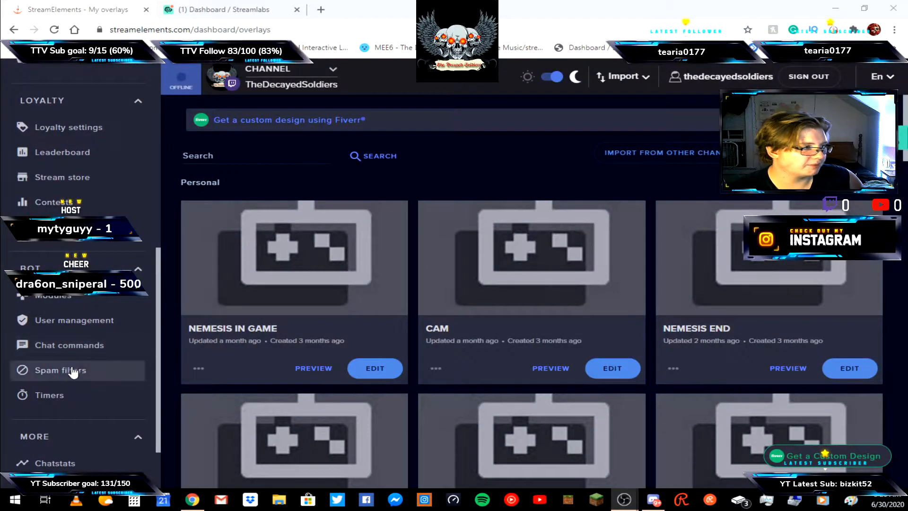
{"action": "left_click", "coordinate": [79, 295]}
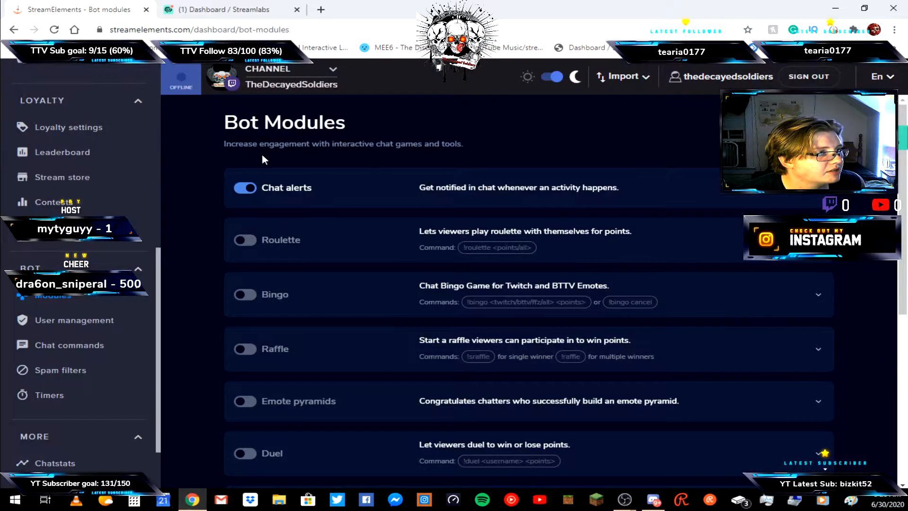
{"action": "scroll", "coordinate": [432, 194], "scroll_direction": "down", "scroll_amount": 6}
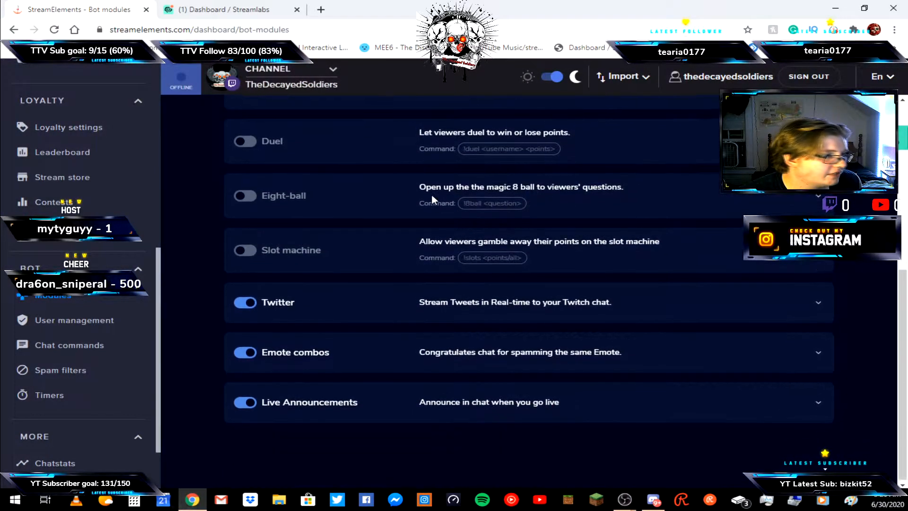
{"action": "scroll", "coordinate": [513, 247], "scroll_direction": "up", "scroll_amount": 6}
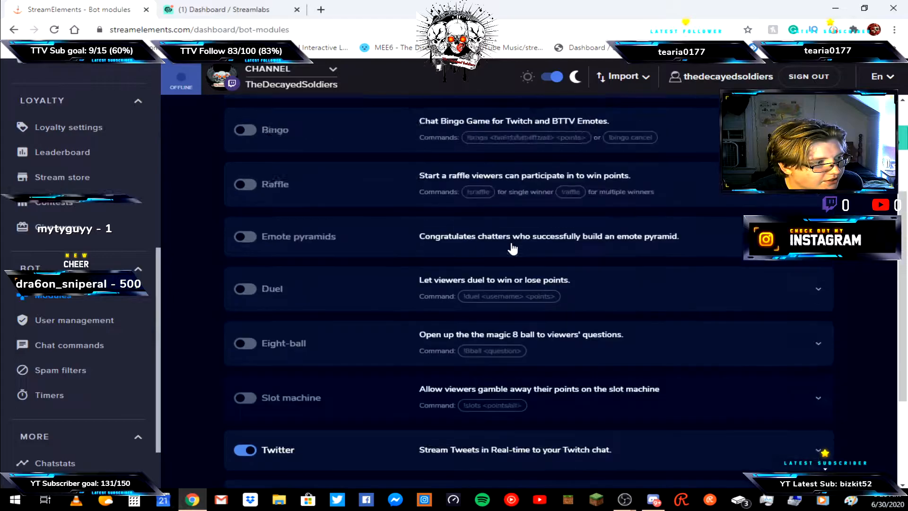
{"action": "scroll", "coordinate": [490, 281], "scroll_direction": "down", "scroll_amount": 6}
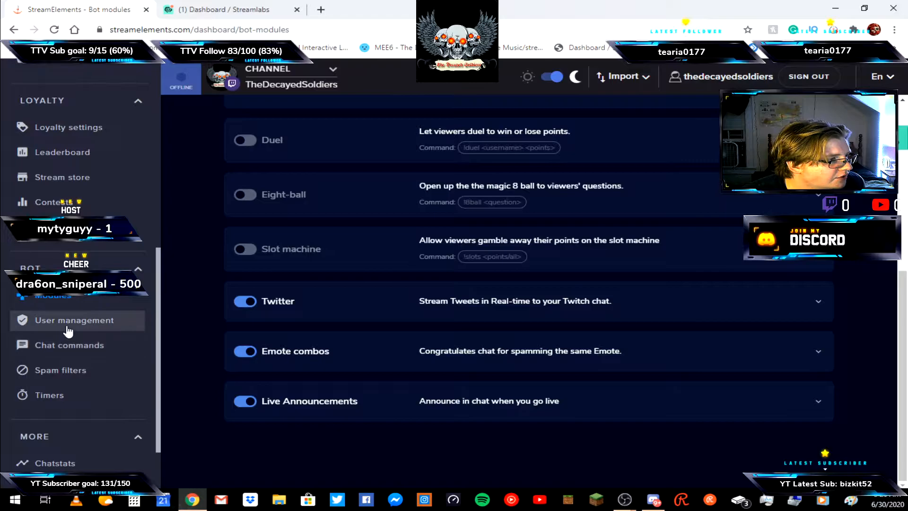
Open the bot Timers page, then the Chat commands user management list and scroll through it.
{"action": "left_click", "coordinate": [71, 396]}
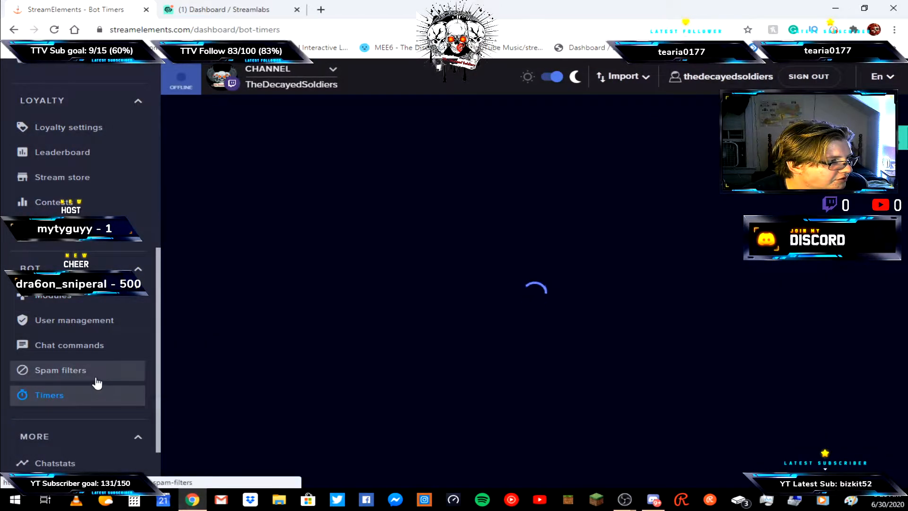
{"action": "left_click", "coordinate": [82, 345]}
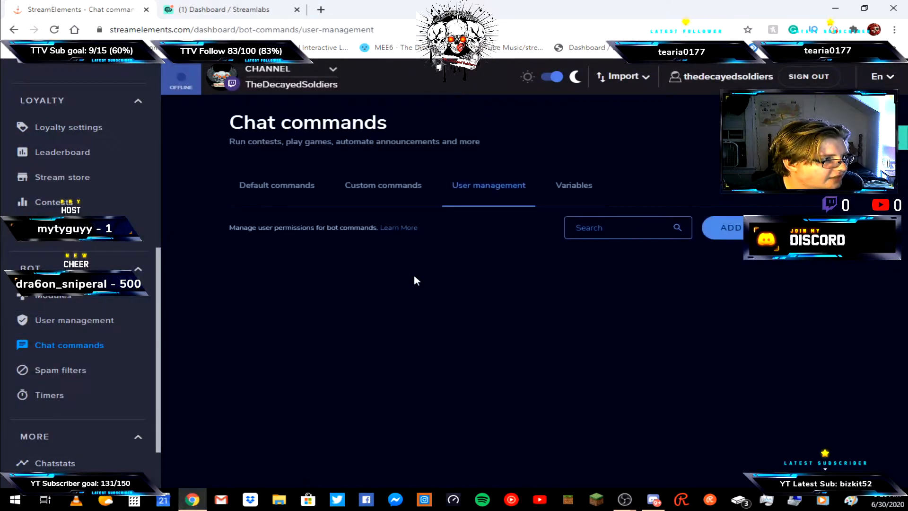
{"action": "scroll", "coordinate": [413, 276], "scroll_direction": "down", "scroll_amount": 5}
{"action": "scroll", "coordinate": [345, 286], "scroll_direction": "down", "scroll_amount": 3}
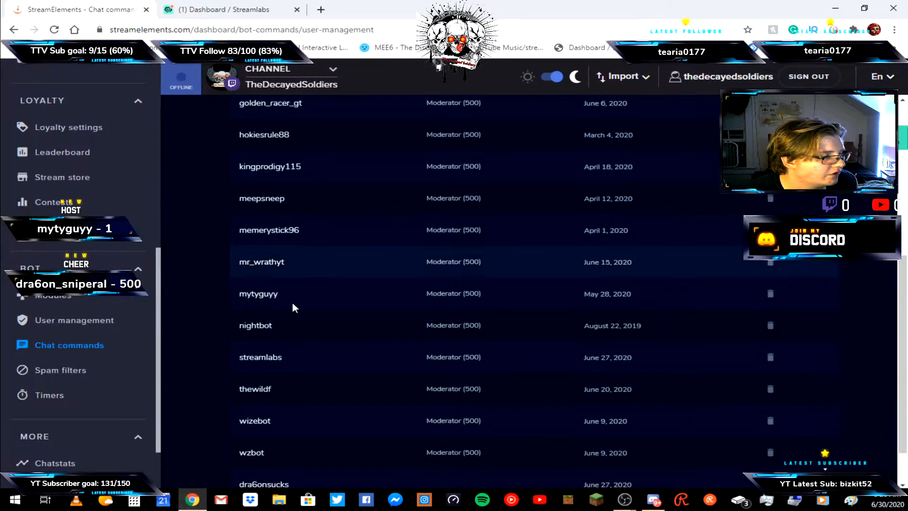
Open the StreamElements Media request page, then return to the main StreamElements dashboard.
{"action": "scroll", "coordinate": [38, 355], "scroll_direction": "down", "scroll_amount": 2}
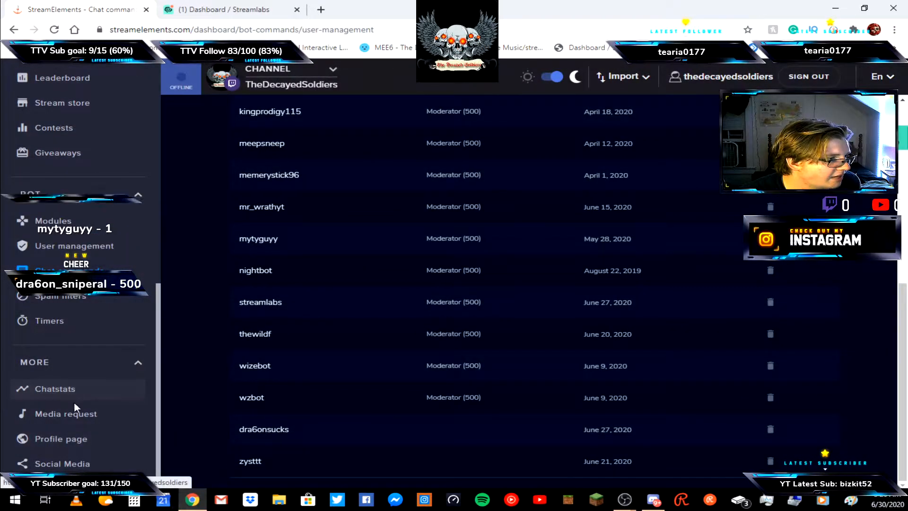
{"action": "left_click", "coordinate": [59, 415]}
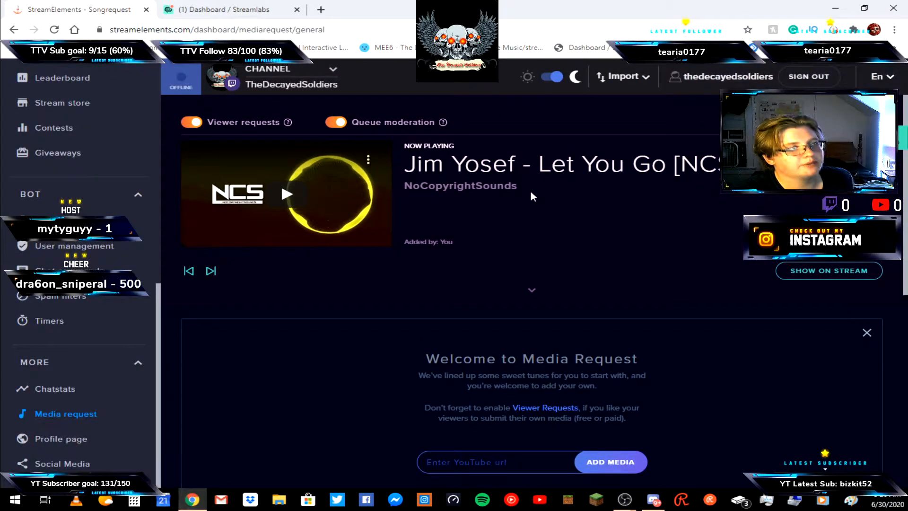
{"action": "scroll", "coordinate": [47, 199], "scroll_direction": "up", "scroll_amount": 10}
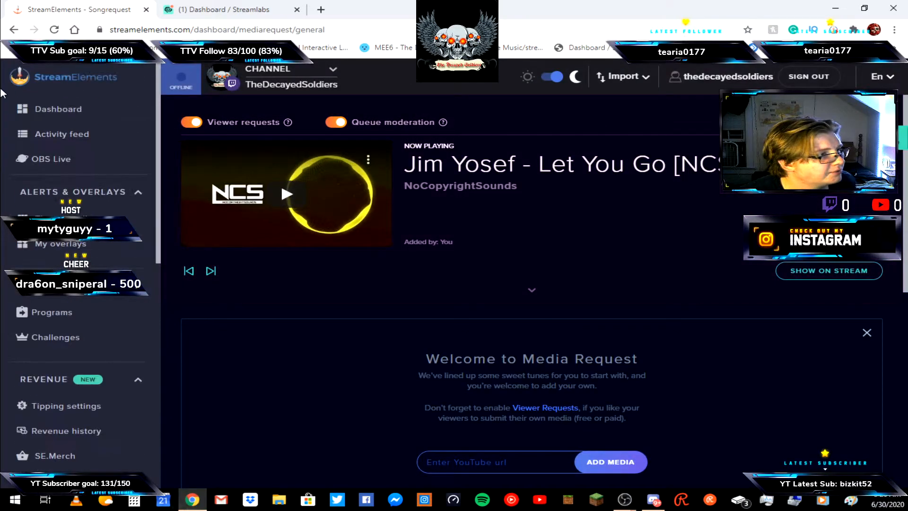
{"action": "left_click", "coordinate": [66, 109]}
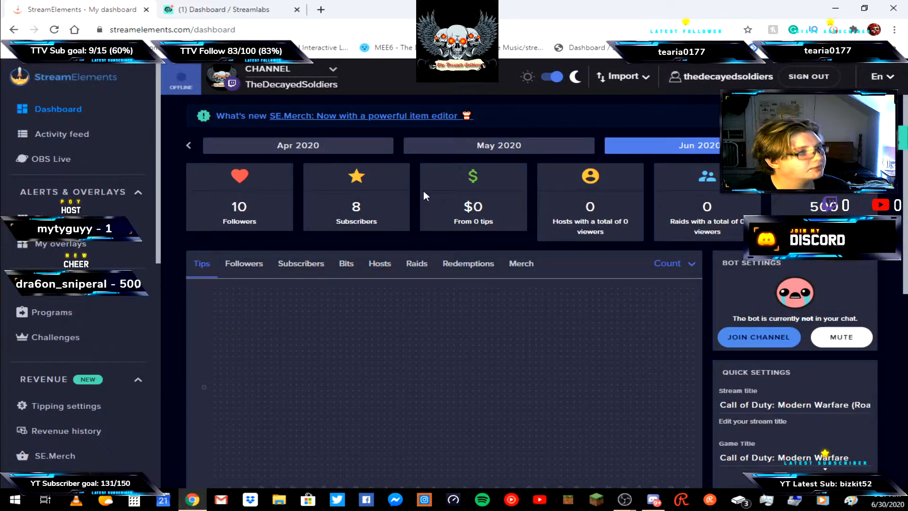
Close the StreamElements tab and scroll through the Streamlabs dashboard's recent stream statistics.
{"action": "left_click", "coordinate": [148, 13]}
{"action": "left_click", "coordinate": [95, 9]}
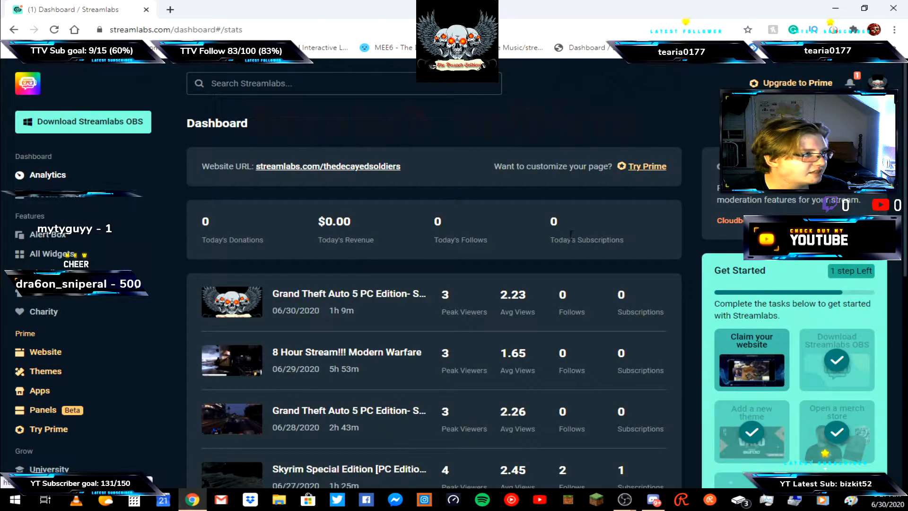
{"action": "scroll", "coordinate": [281, 187], "scroll_direction": "down", "scroll_amount": 4}
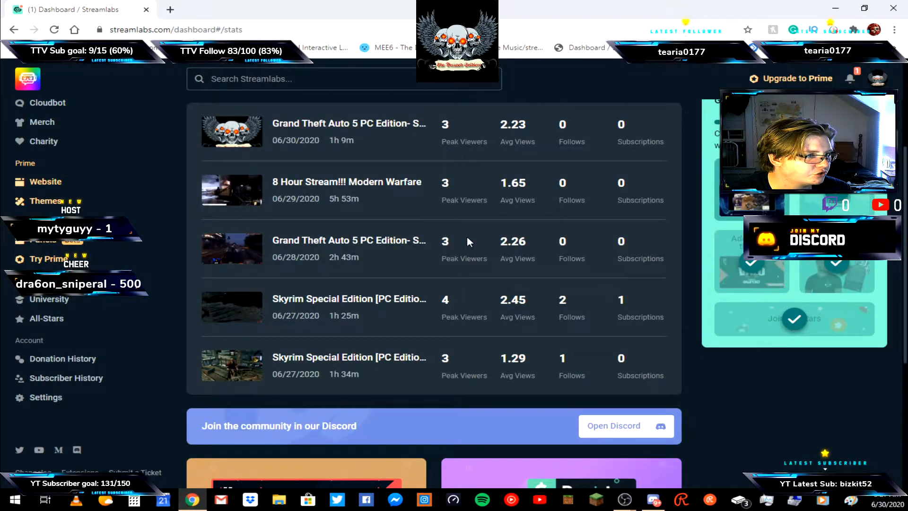
{"action": "scroll", "coordinate": [475, 265], "scroll_direction": "down", "scroll_amount": 5}
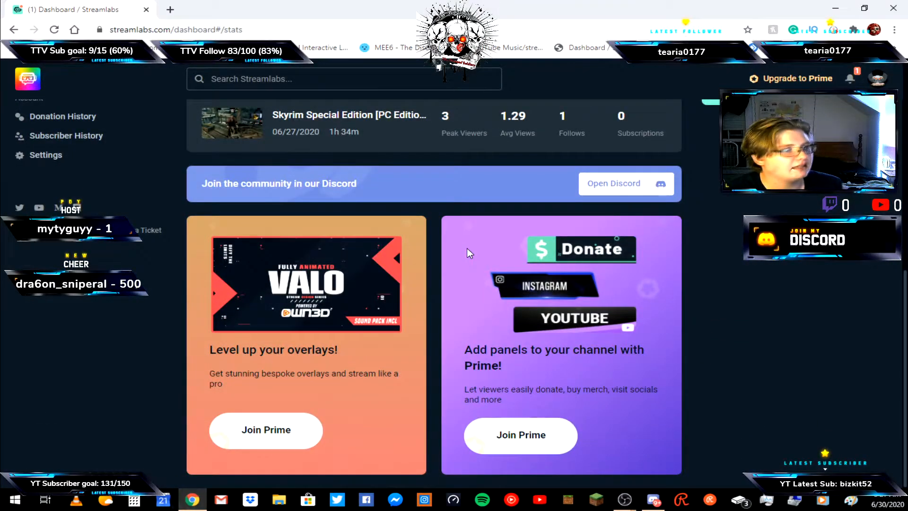
{"action": "scroll", "coordinate": [467, 248], "scroll_direction": "up", "scroll_amount": 8}
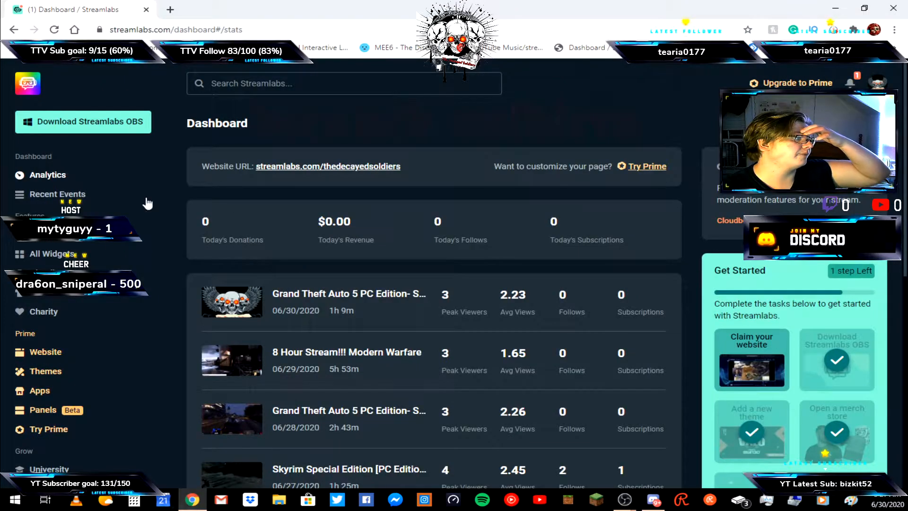
Open the Streamlabs Recent Events list, then the Alert Box widget settings.
{"action": "left_click", "coordinate": [74, 195]}
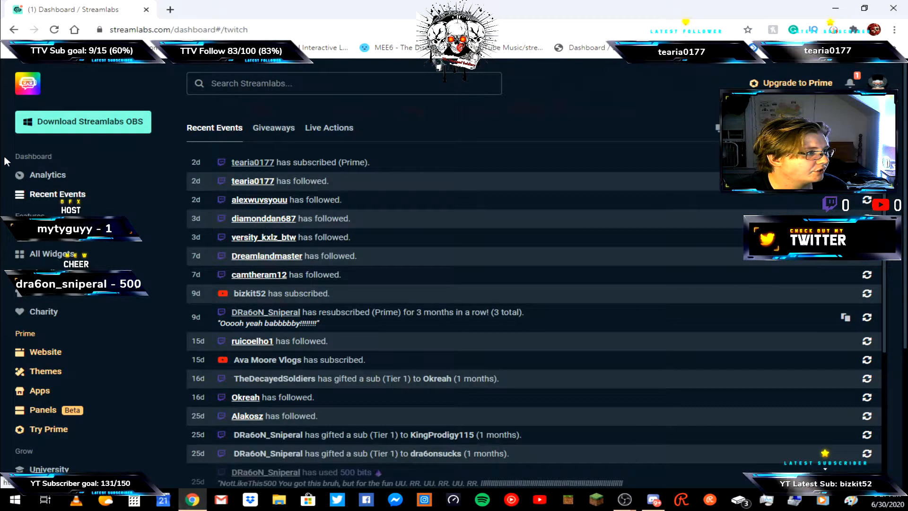
{"action": "left_click", "coordinate": [59, 237]}
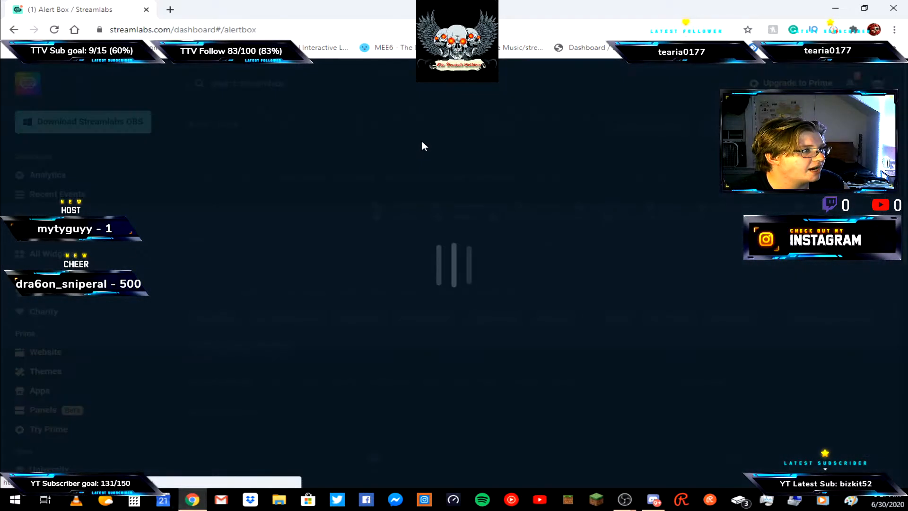
Send a test subscription alert from the Alert Box widget settings.
{"action": "scroll", "coordinate": [385, 371], "scroll_direction": "down", "scroll_amount": 6}
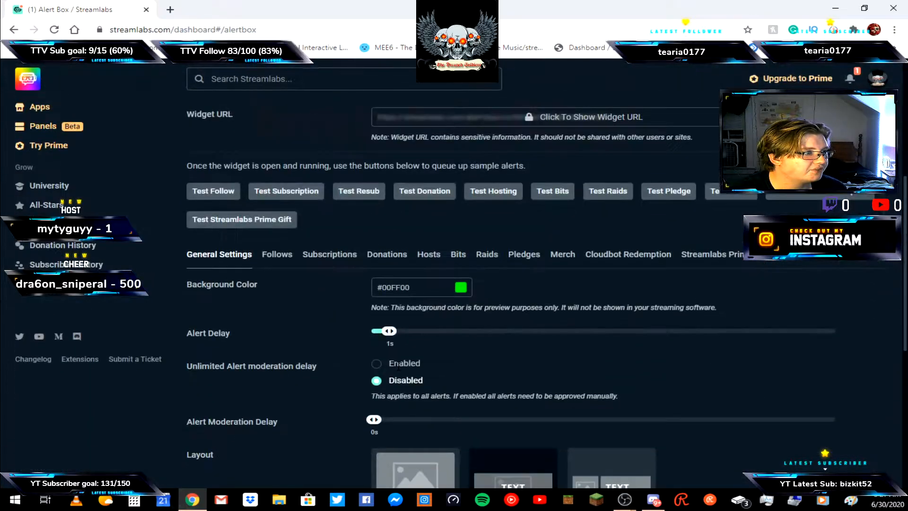
{"action": "left_click", "coordinate": [311, 194]}
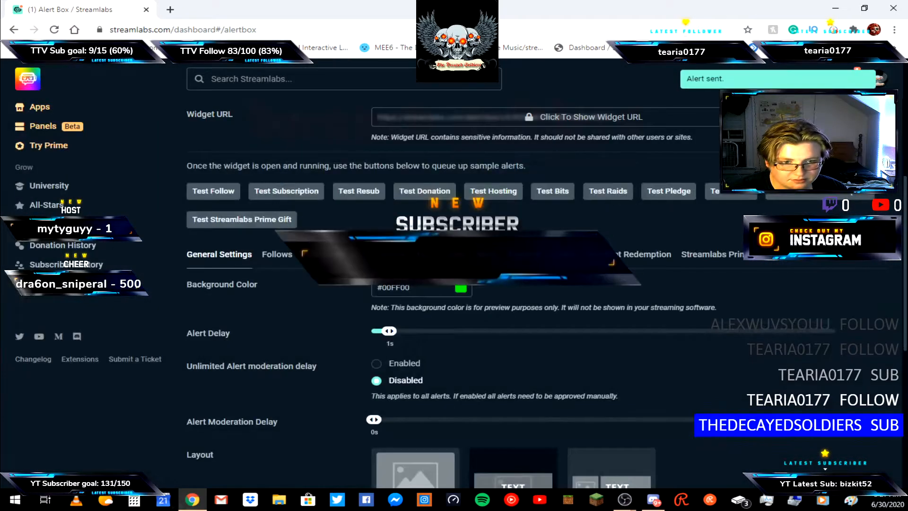
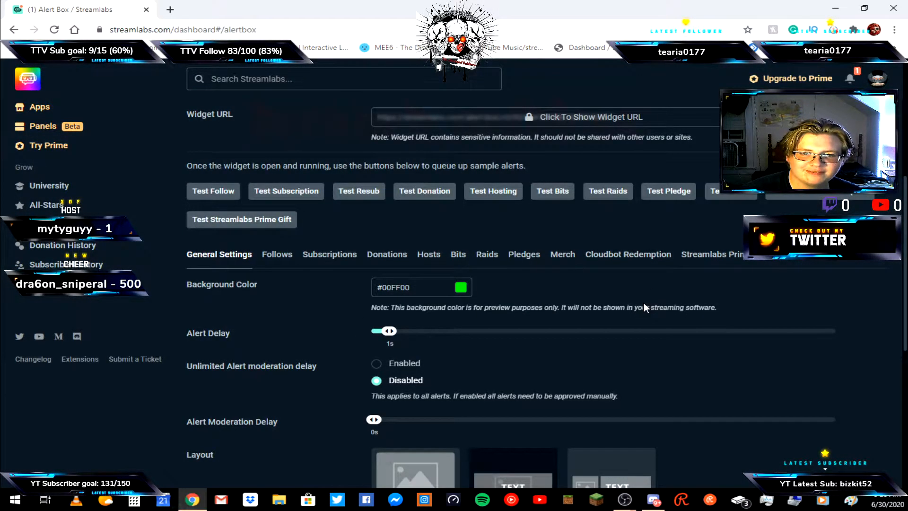
Browse the Alert Box widget settings, viewing the Follows and Donations alert tabs.
{"action": "scroll", "coordinate": [617, 346], "scroll_direction": "down", "scroll_amount": 4}
{"action": "scroll", "coordinate": [428, 295], "scroll_direction": "down", "scroll_amount": 3}
{"action": "scroll", "coordinate": [428, 294], "scroll_direction": "up", "scroll_amount": 6}
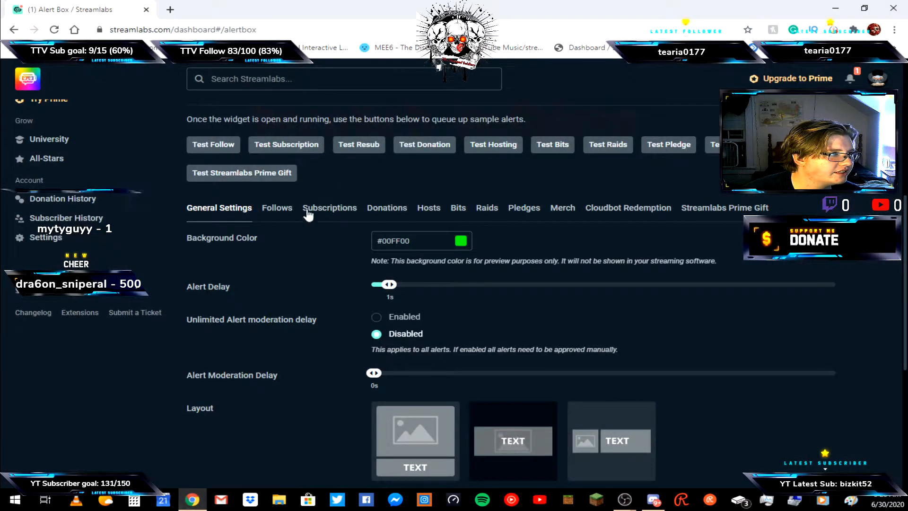
{"action": "left_click", "coordinate": [278, 208]}
{"action": "scroll", "coordinate": [574, 223], "scroll_direction": "down", "scroll_amount": 1}
{"action": "scroll", "coordinate": [567, 208], "scroll_direction": "down", "scroll_amount": 2}
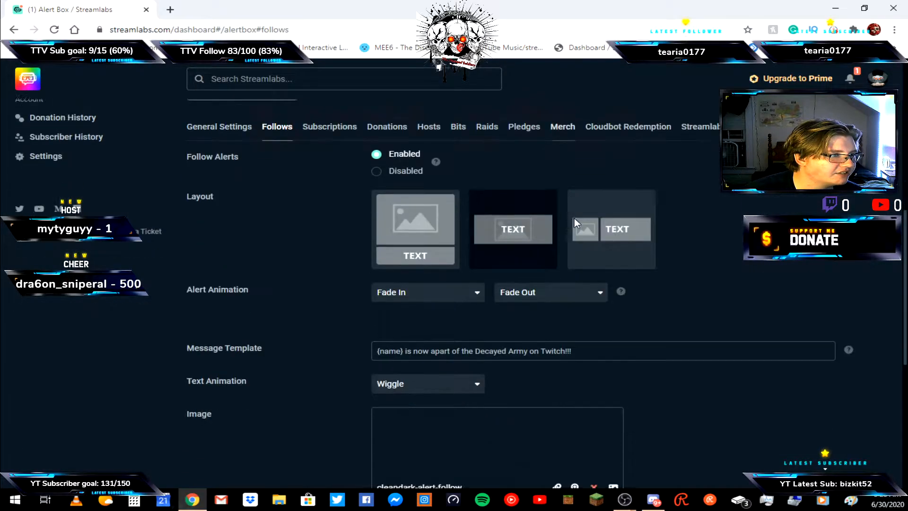
{"action": "scroll", "coordinate": [568, 201], "scroll_direction": "up", "scroll_amount": 10}
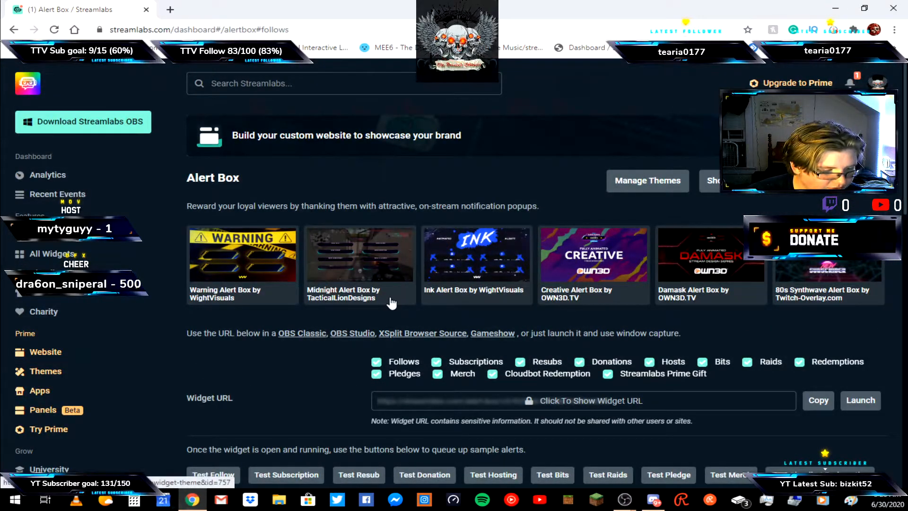
{"action": "scroll", "coordinate": [589, 389], "scroll_direction": "down", "scroll_amount": 5}
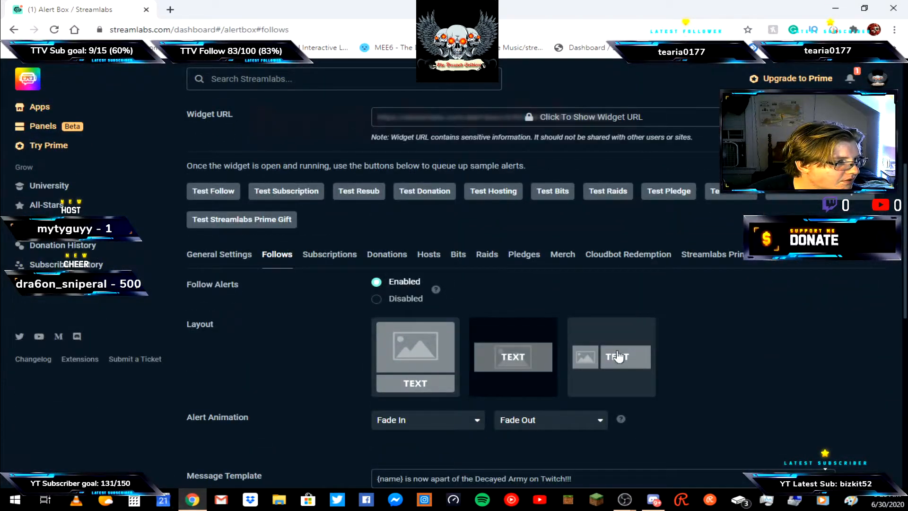
{"action": "left_click", "coordinate": [387, 254]}
{"action": "scroll", "coordinate": [156, 276], "scroll_direction": "up", "scroll_amount": 1}
{"action": "scroll", "coordinate": [156, 276], "scroll_direction": "up", "scroll_amount": 5}
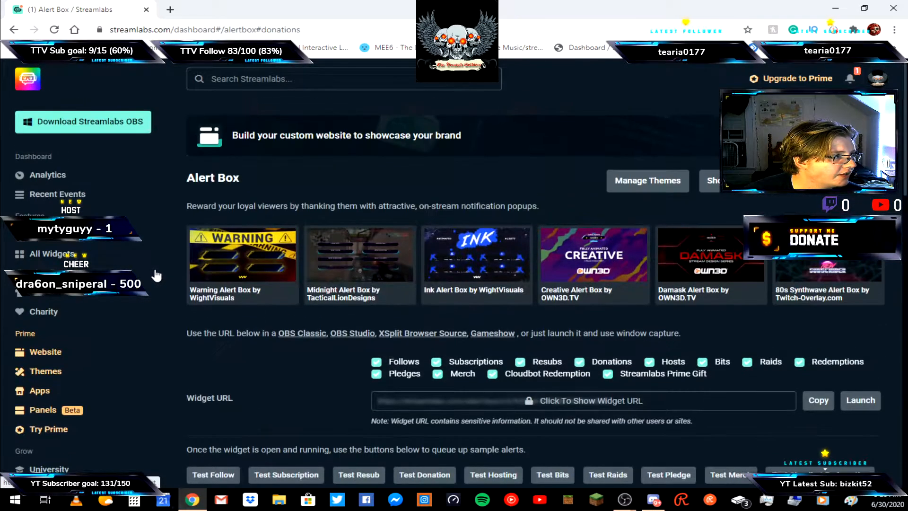
Open the Streamlabs Widget Gallery and browse it, then open the Emote Wall widget settings.
{"action": "left_click", "coordinate": [44, 256]}
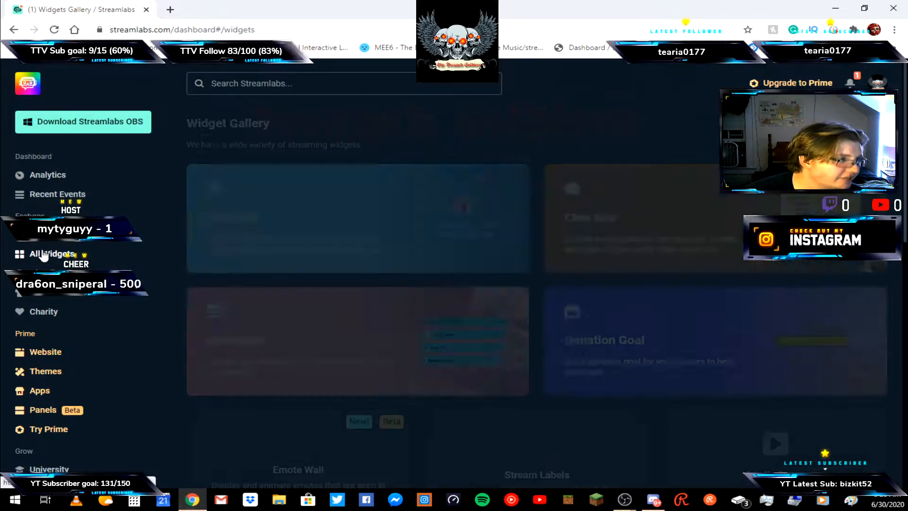
{"action": "scroll", "coordinate": [629, 117], "scroll_direction": "down", "scroll_amount": 5}
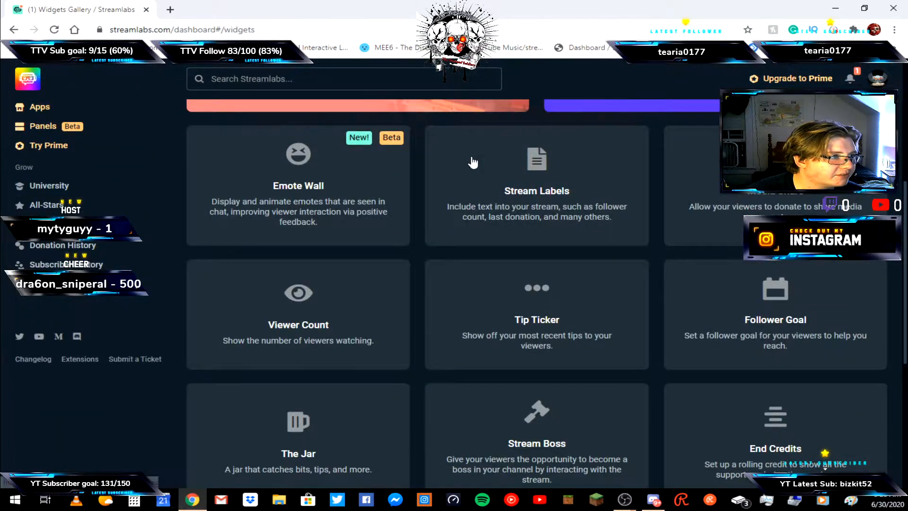
{"action": "scroll", "coordinate": [477, 128], "scroll_direction": "down", "scroll_amount": 6}
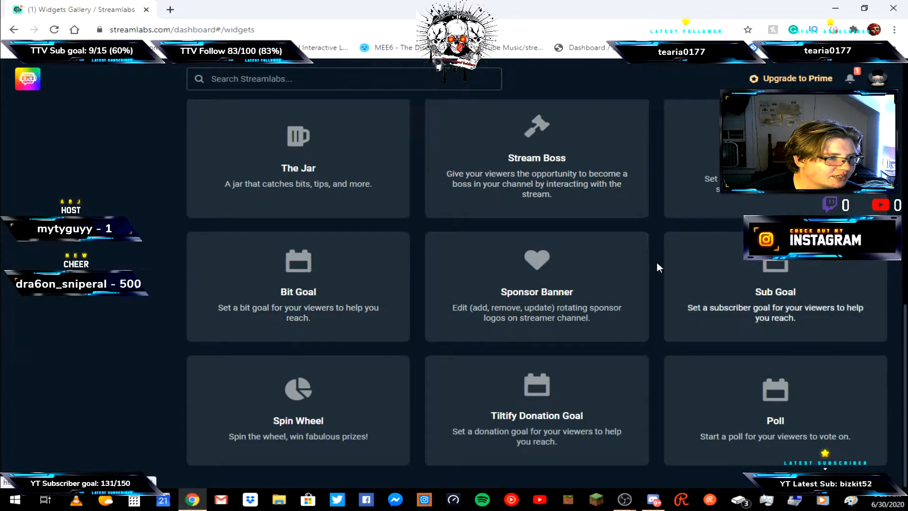
{"action": "scroll", "coordinate": [604, 331], "scroll_direction": "up", "scroll_amount": 10}
{"action": "left_click", "coordinate": [408, 354]}
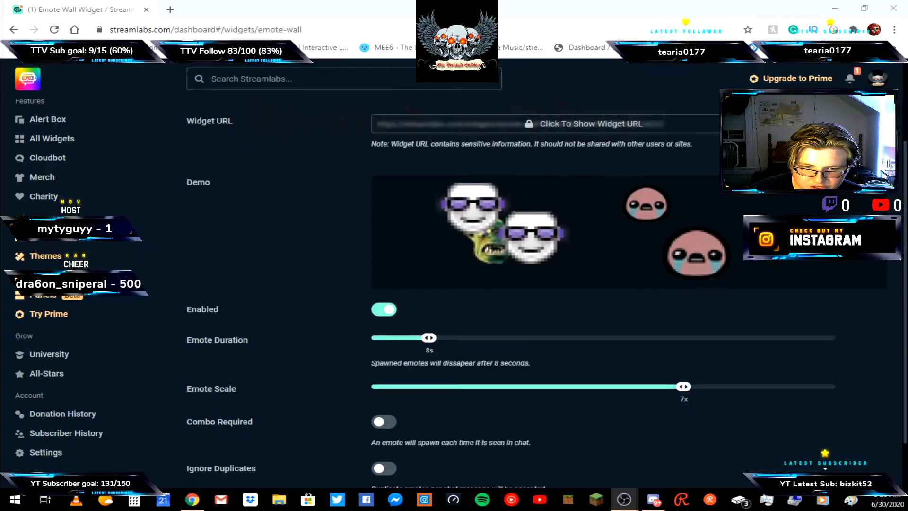
Switch to OBS and send a chat message of NotLikeThis emotes from the Twitch chat dock.
{"action": "left_click", "coordinate": [477, 445]}
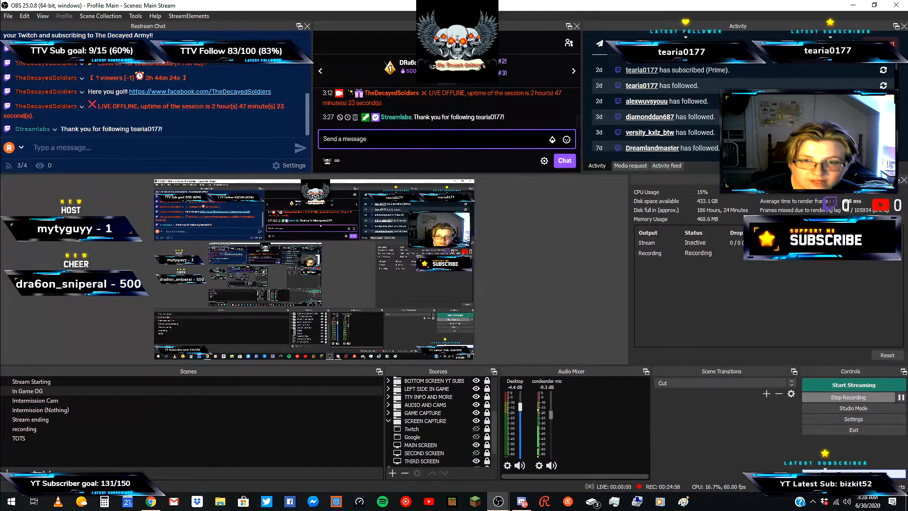
{"action": "left_click", "coordinate": [573, 145]}
{"action": "scroll", "coordinate": [483, 95], "scroll_direction": "down", "scroll_amount": 1}
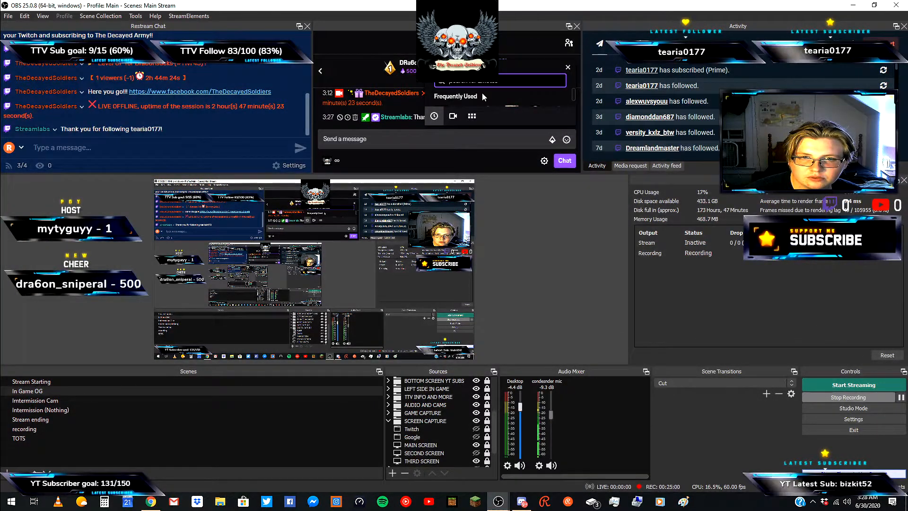
{"action": "left_click", "coordinate": [461, 99]}
{"action": "left_click", "coordinate": [461, 98]}
{"action": "left_click", "coordinate": [462, 98]}
{"action": "left_click", "coordinate": [462, 98]}
{"action": "left_click", "coordinate": [462, 99]}
{"action": "left_click", "coordinate": [461, 98]}
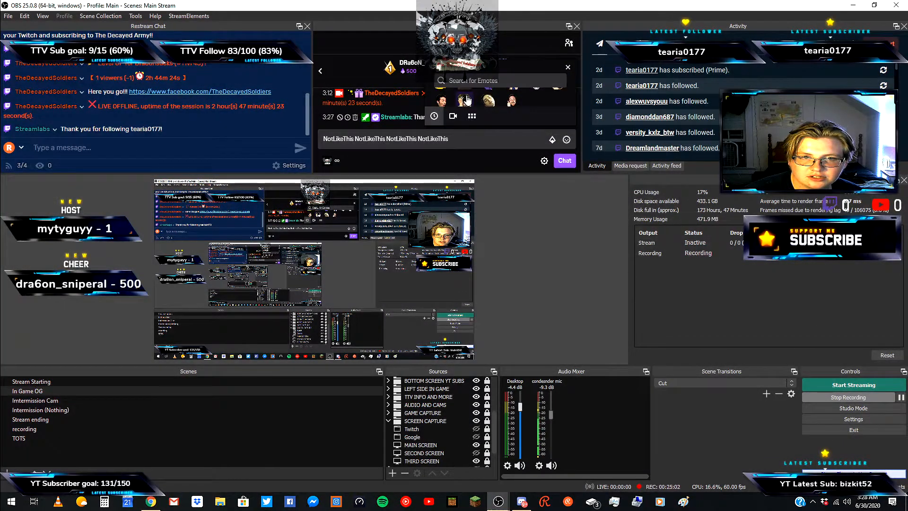
{"action": "left_click", "coordinate": [563, 162]}
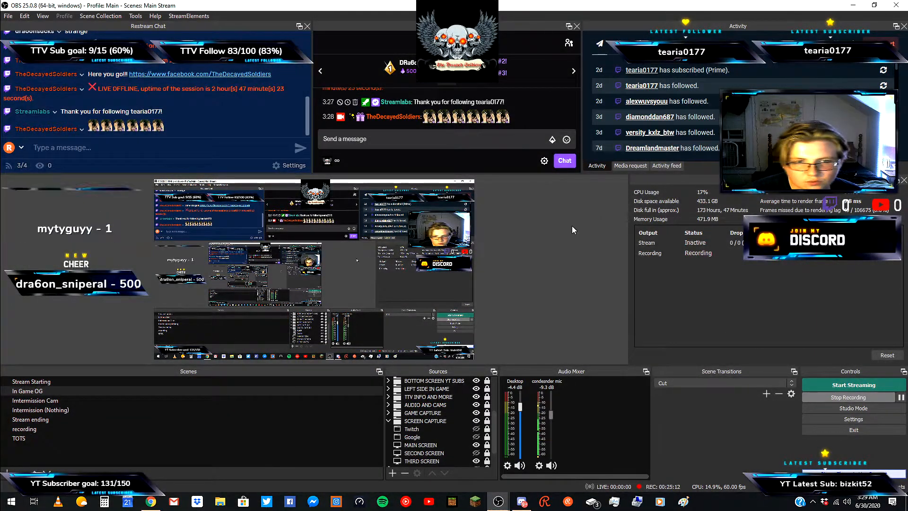
Switch back to the browser and view the Emote Wall widget demo and settings.
{"action": "left_click", "coordinate": [477, 445]}
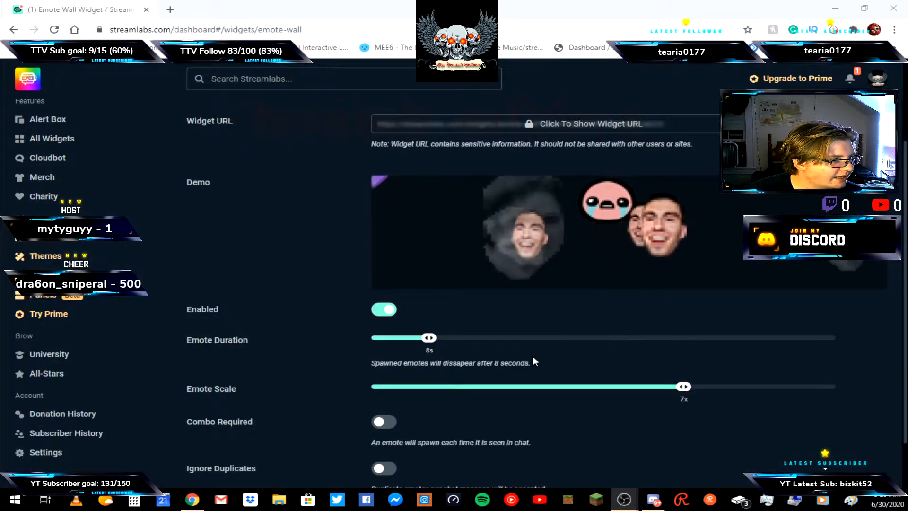
{"action": "scroll", "coordinate": [417, 354], "scroll_direction": "down", "scroll_amount": 1}
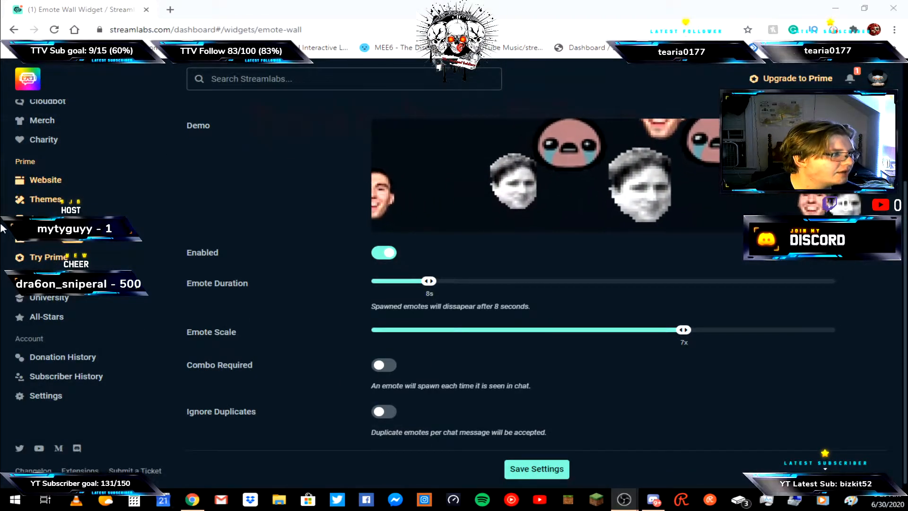
{"action": "scroll", "coordinate": [53, 297], "scroll_direction": "up", "scroll_amount": 4}
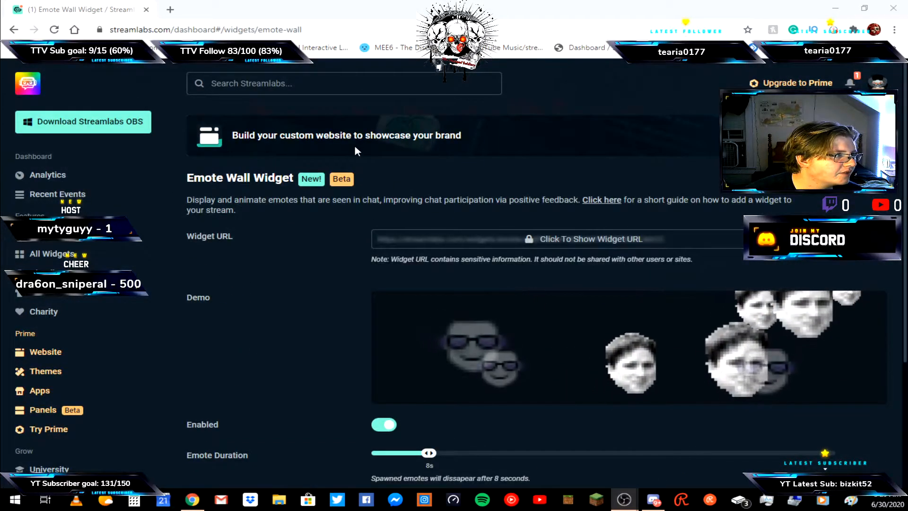
Go back to the Widget Gallery, open the Follower Goal widget and dismiss its introduction dialog.
{"action": "key", "text": "alt+Left"}
{"action": "scroll", "coordinate": [506, 264], "scroll_direction": "down", "scroll_amount": 5}
{"action": "scroll", "coordinate": [365, 219], "scroll_direction": "up", "scroll_amount": 4}
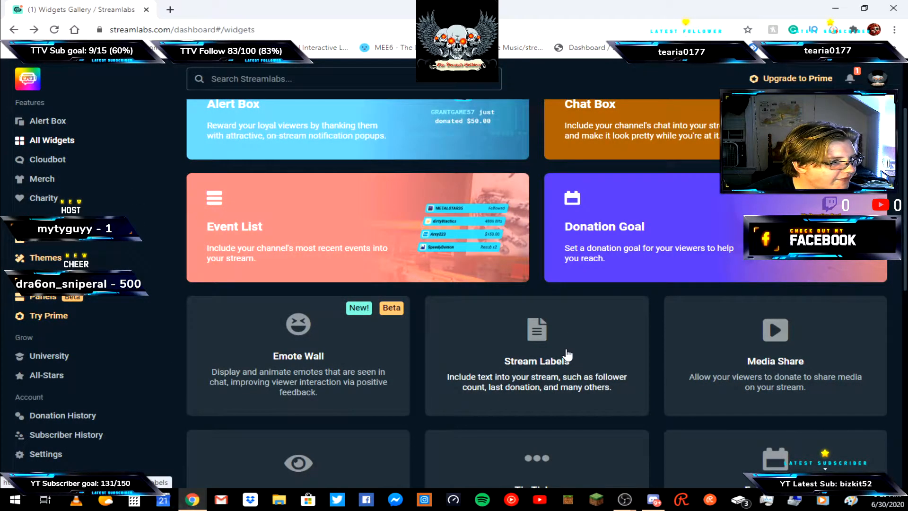
{"action": "scroll", "coordinate": [806, 388], "scroll_direction": "down", "scroll_amount": 2}
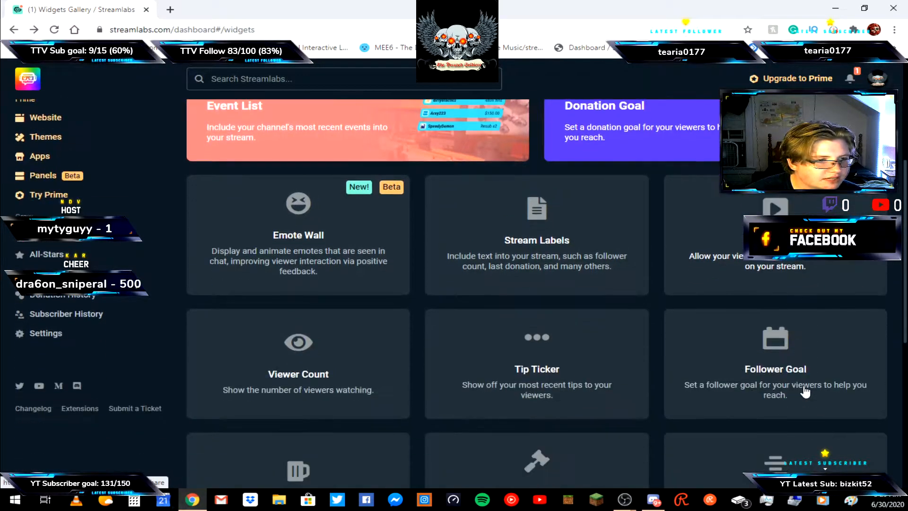
{"action": "scroll", "coordinate": [806, 392], "scroll_direction": "down", "scroll_amount": 1}
{"action": "left_click", "coordinate": [797, 314]}
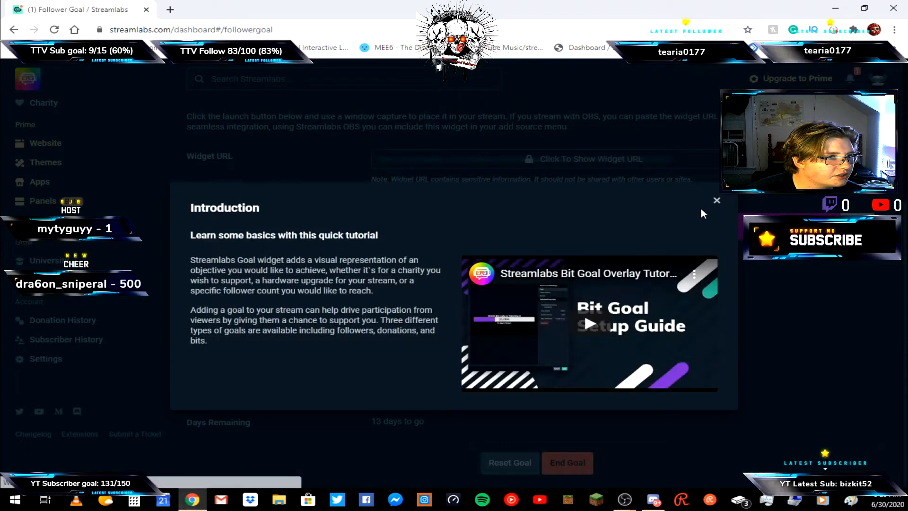
{"action": "left_click", "coordinate": [716, 201]}
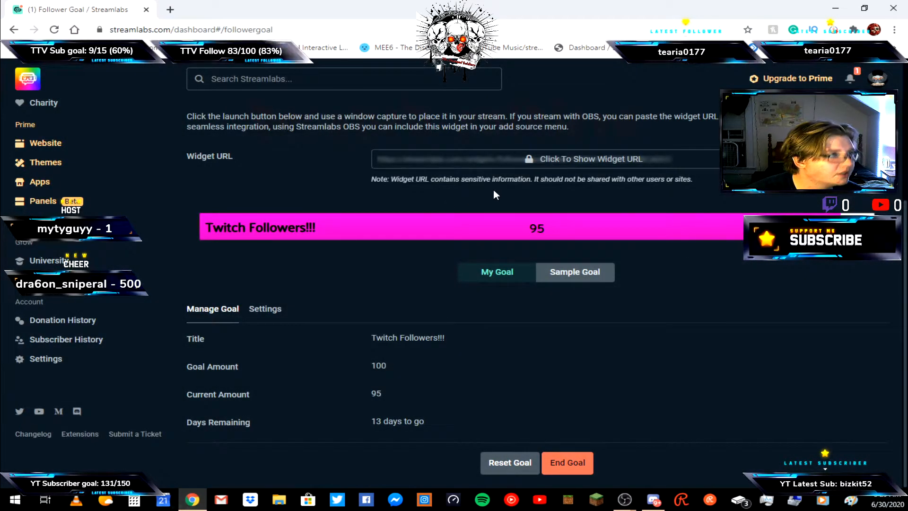
Return to the Widget Gallery, scroll through the remaining widgets, and close the browser window.
{"action": "key", "text": "alt+Left"}
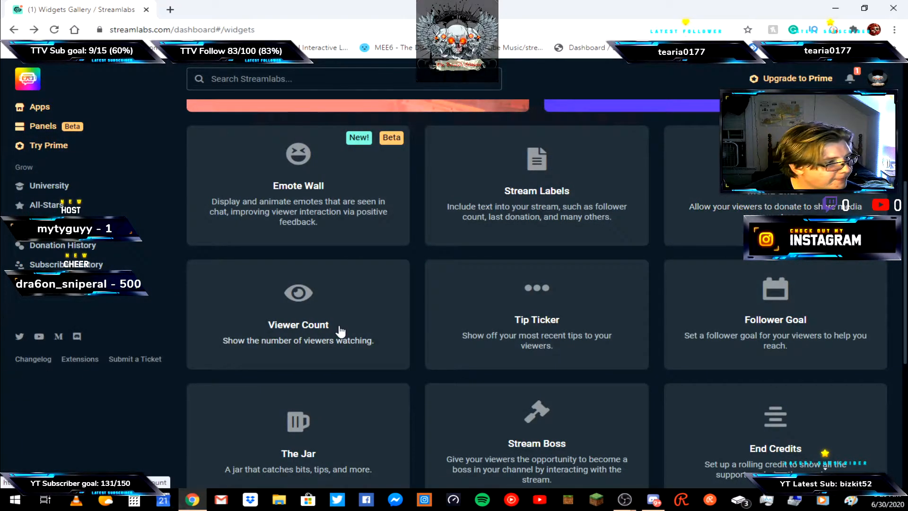
{"action": "scroll", "coordinate": [341, 330], "scroll_direction": "down", "scroll_amount": 3}
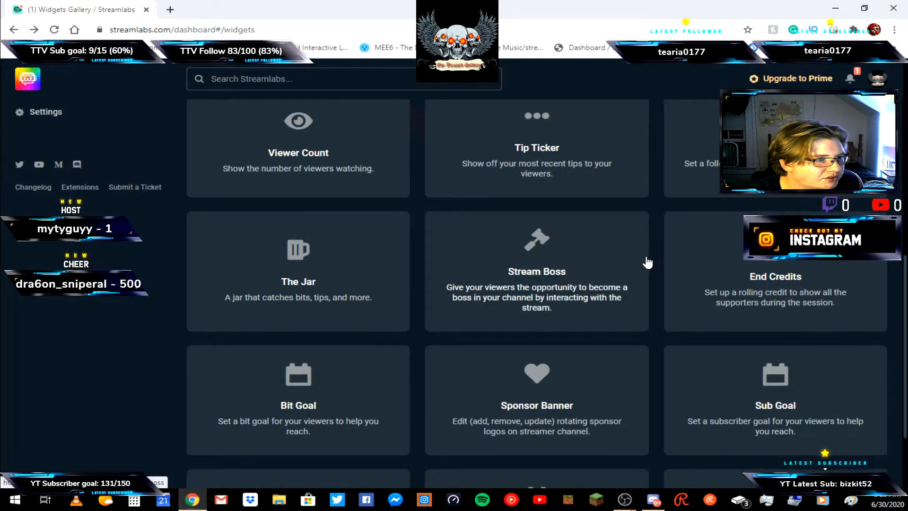
{"action": "scroll", "coordinate": [647, 262], "scroll_direction": "down", "scroll_amount": 2}
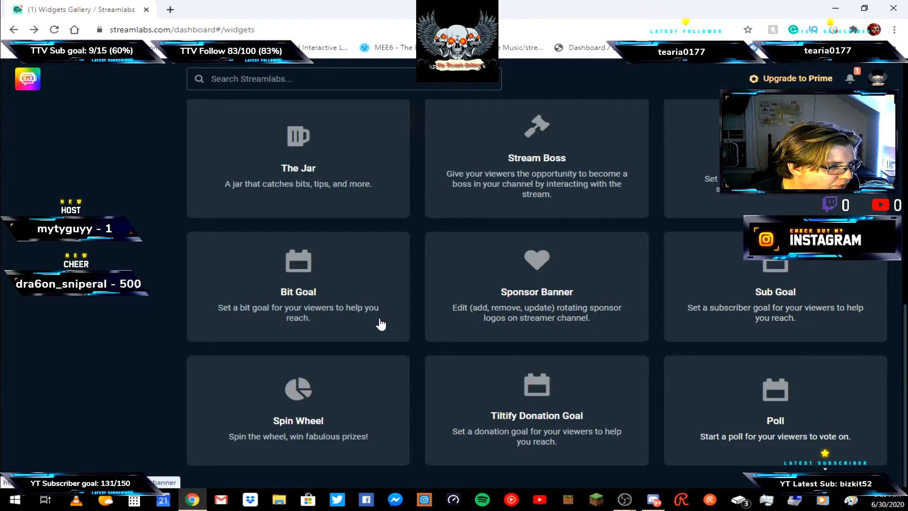
{"action": "scroll", "coordinate": [275, 349], "scroll_direction": "up", "scroll_amount": 10}
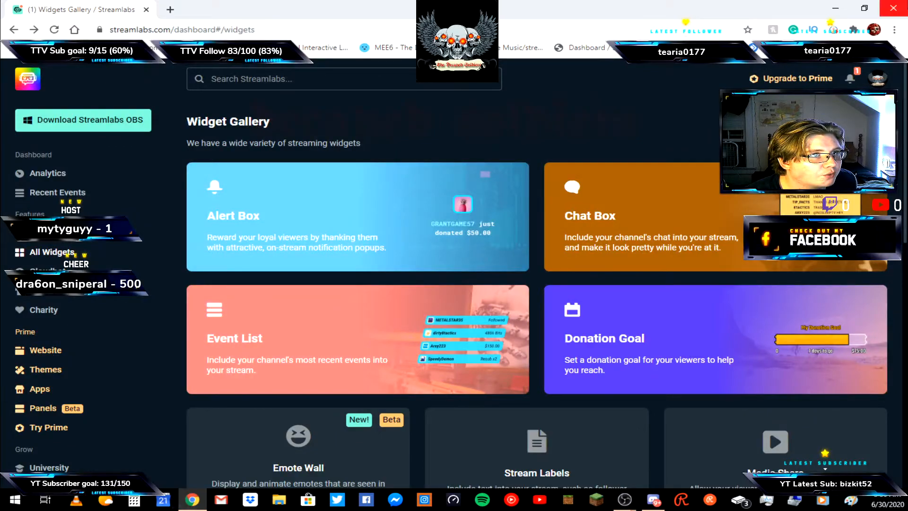
{"action": "left_click", "coordinate": [905, 5]}
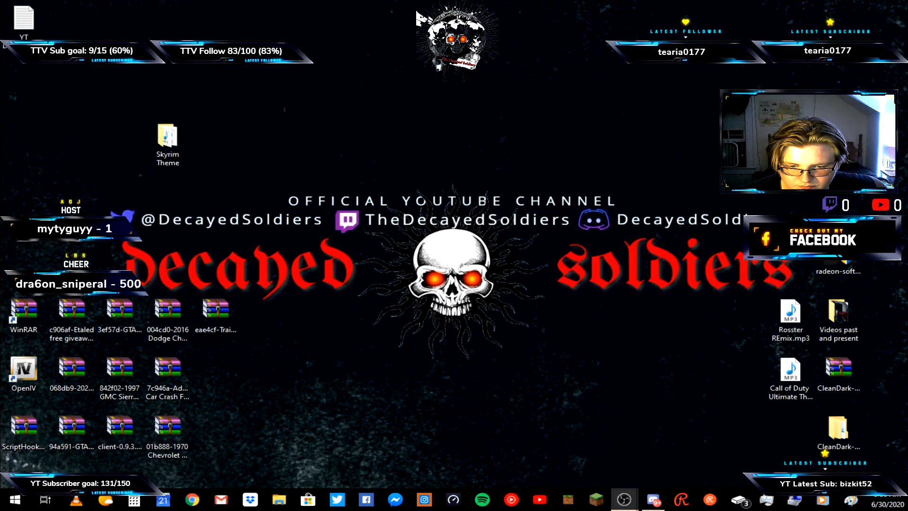
Switch to OBS and expand the SCREEN CAPTURE source group in the Sources list.
{"action": "left_click", "coordinate": [477, 454]}
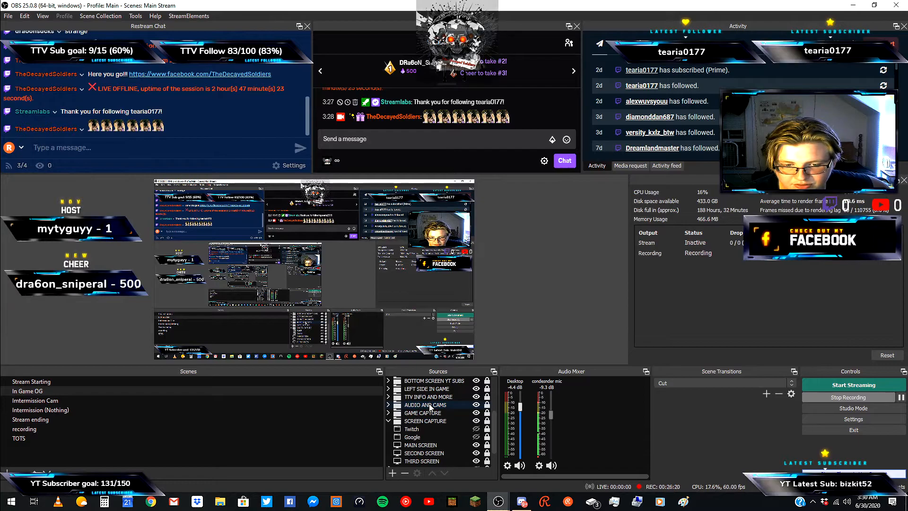
{"action": "left_click", "coordinate": [389, 421]}
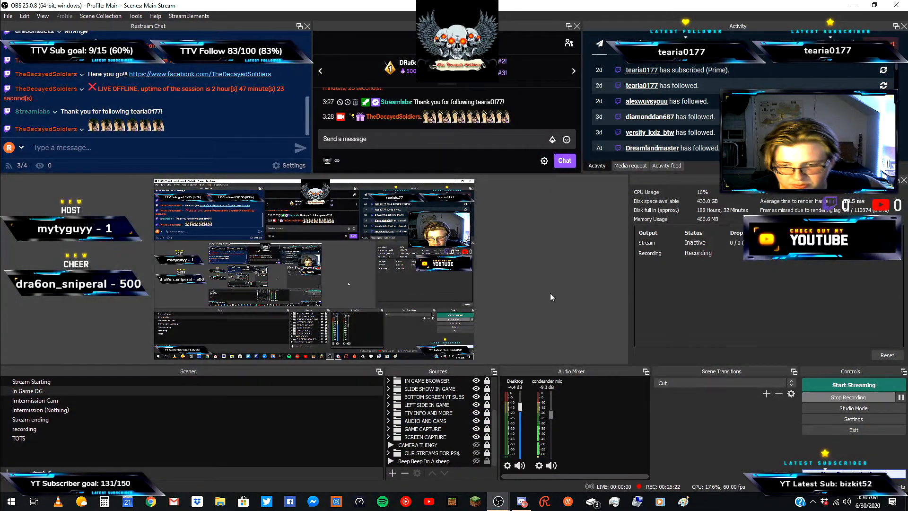